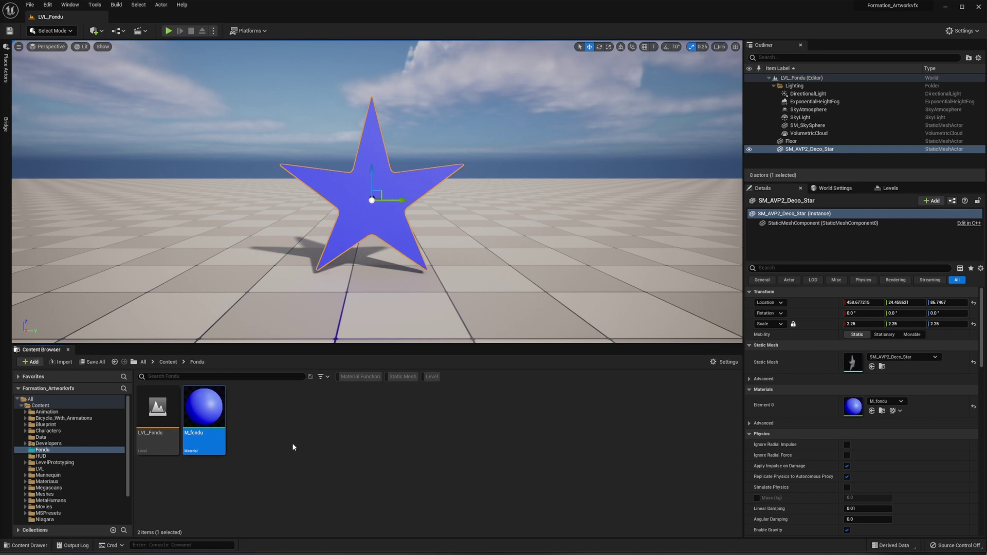
Open the M_fondu material and set its Blend Mode to Translucent
double_click(195, 427)
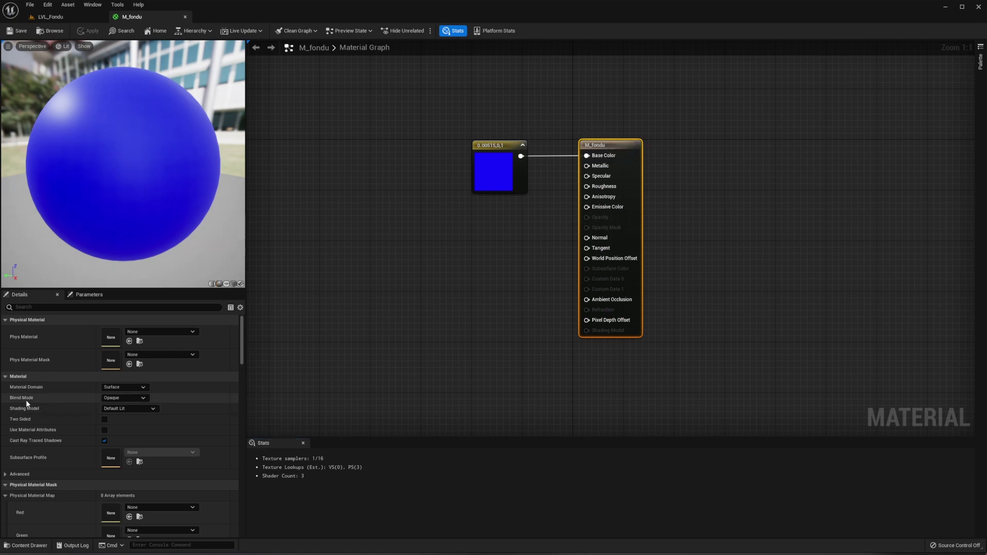
click(127, 399)
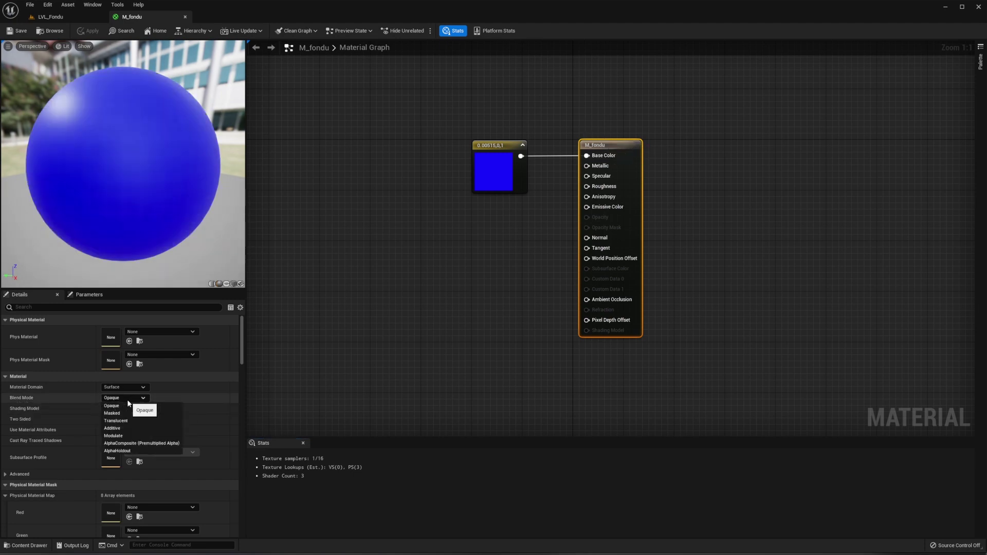
click(122, 419)
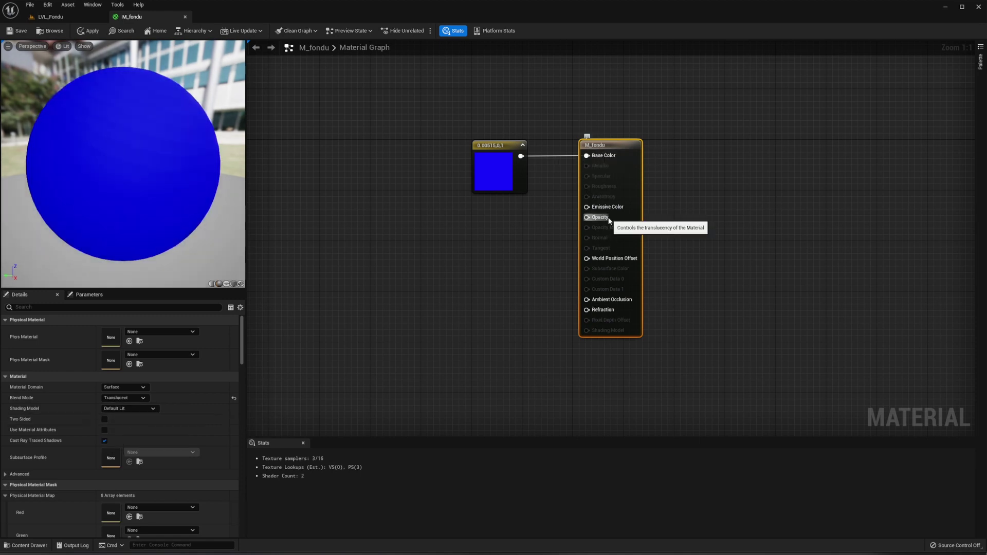
Promote the Opacity input to a scalar parameter named Opacity with default value 1
right_click(589, 217)
click(596, 234)
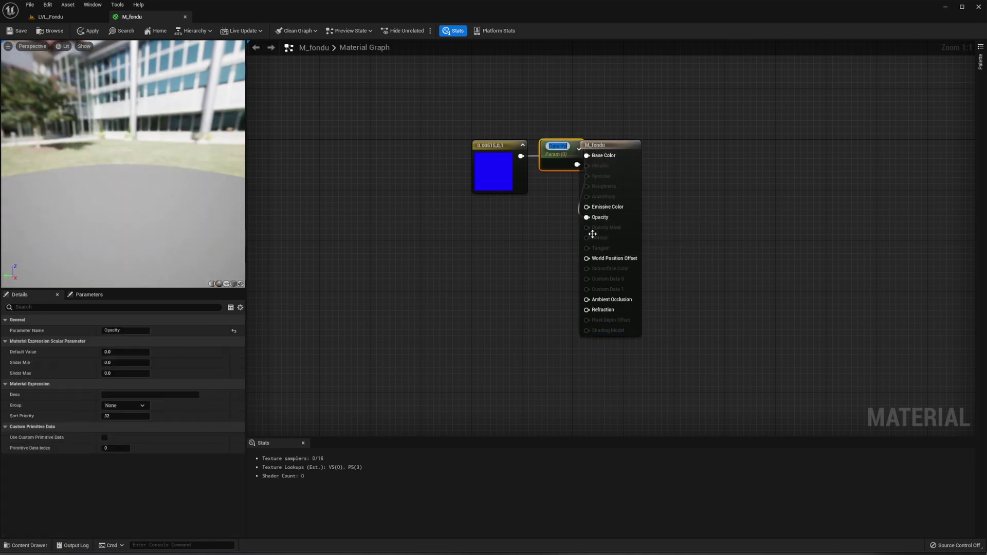
key(Return)
drag(557, 163, 496, 232)
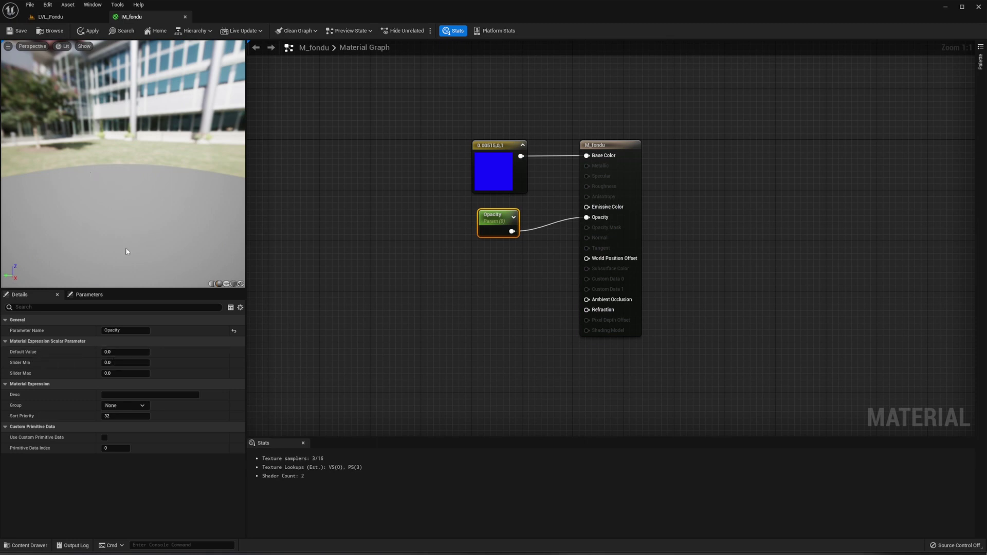
click(123, 352)
text(1)
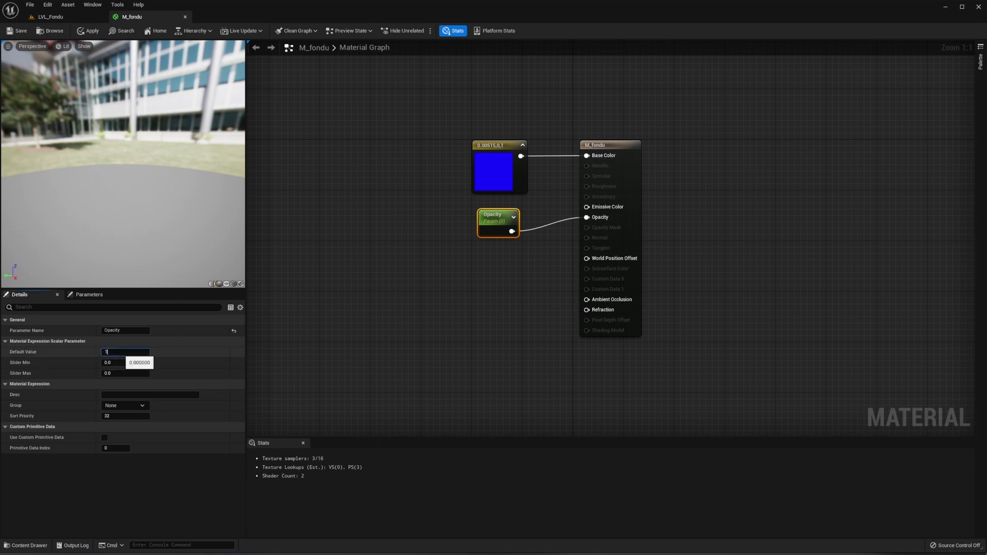
key(Return)
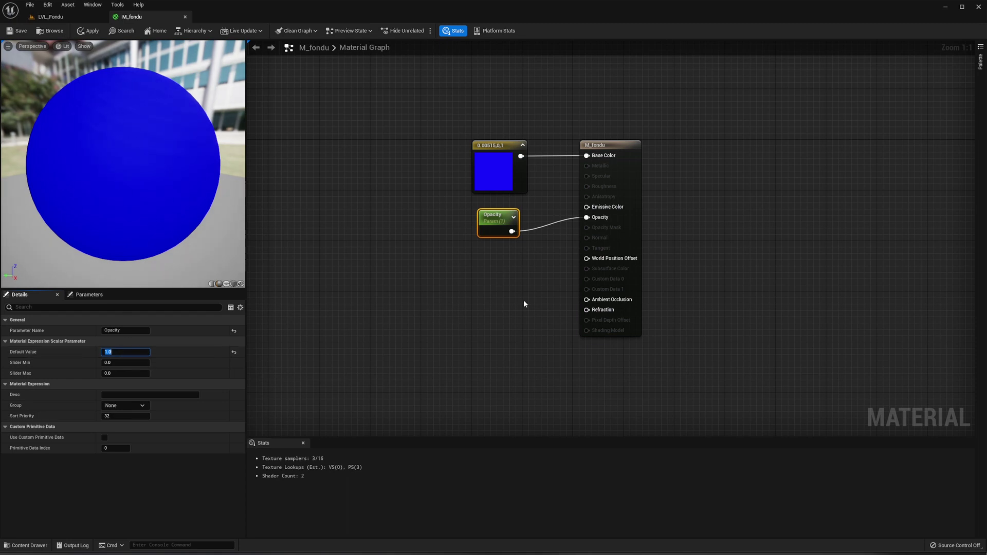
click(512, 298)
click(50, 16)
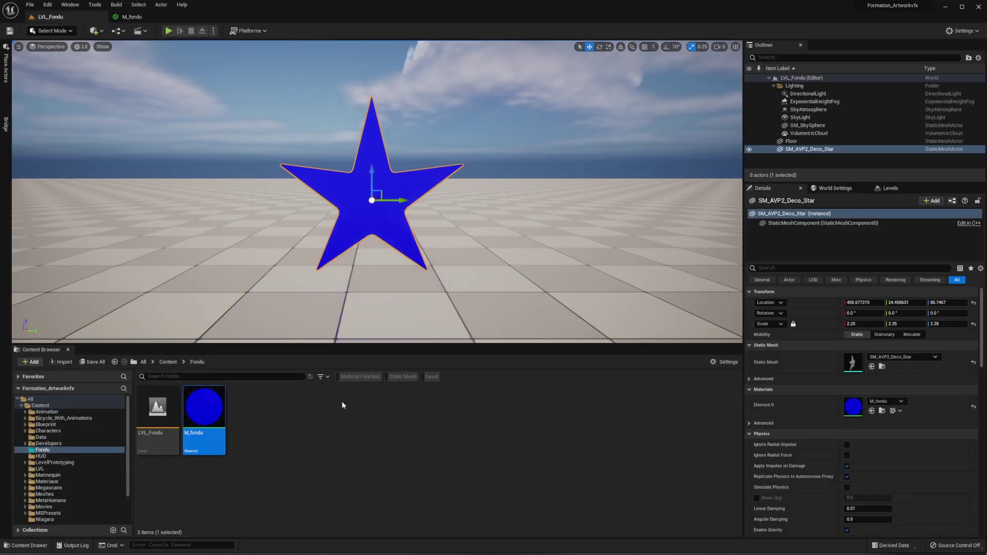
Create an Actor-based Blueprint Class in the Content Browser and name it BP_Fondu
right_click(256, 430)
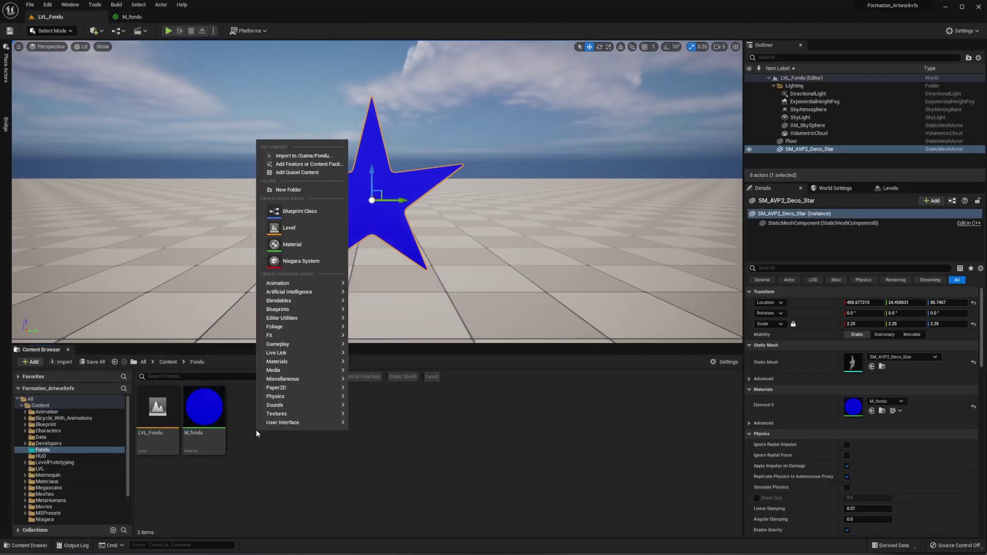
click(303, 213)
click(220, 215)
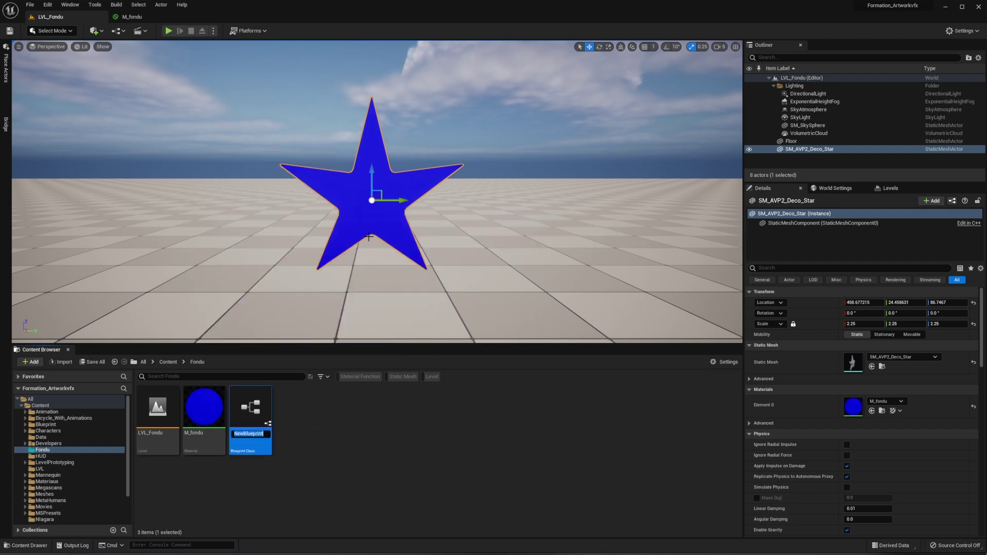
text(BP_Fondu)
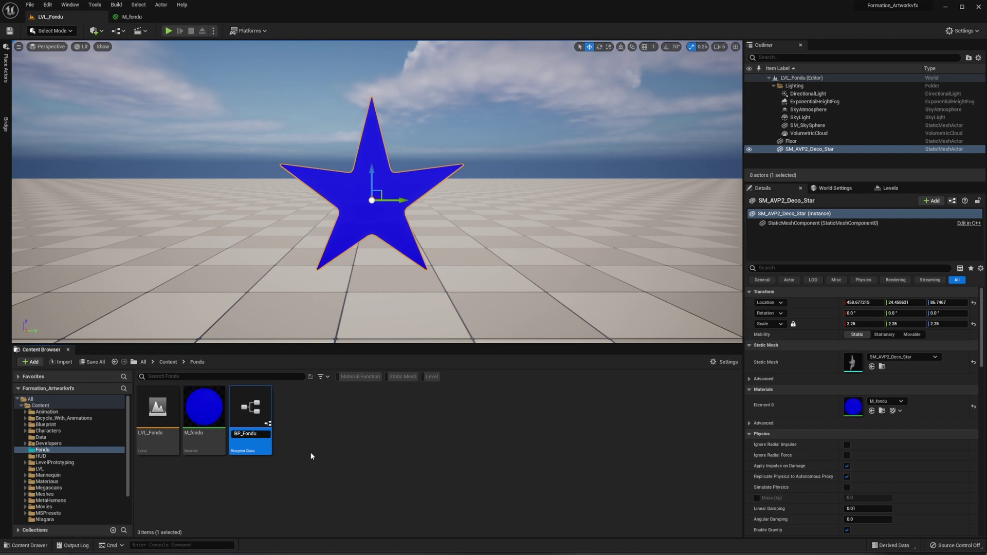
key(Return)
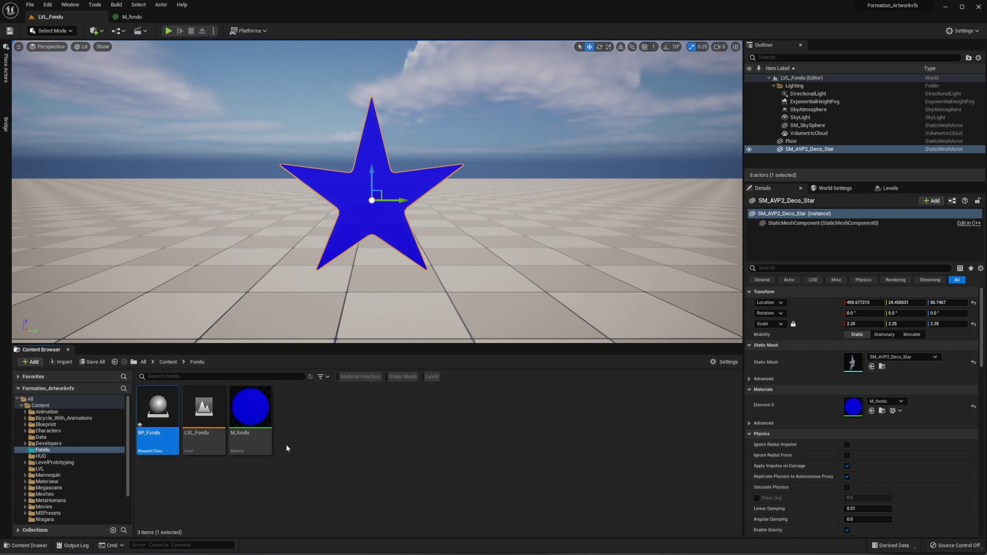
Open BP_Fondu's Event Graph and delete the ActorBeginOverlap and Tick event nodes
double_click(158, 413)
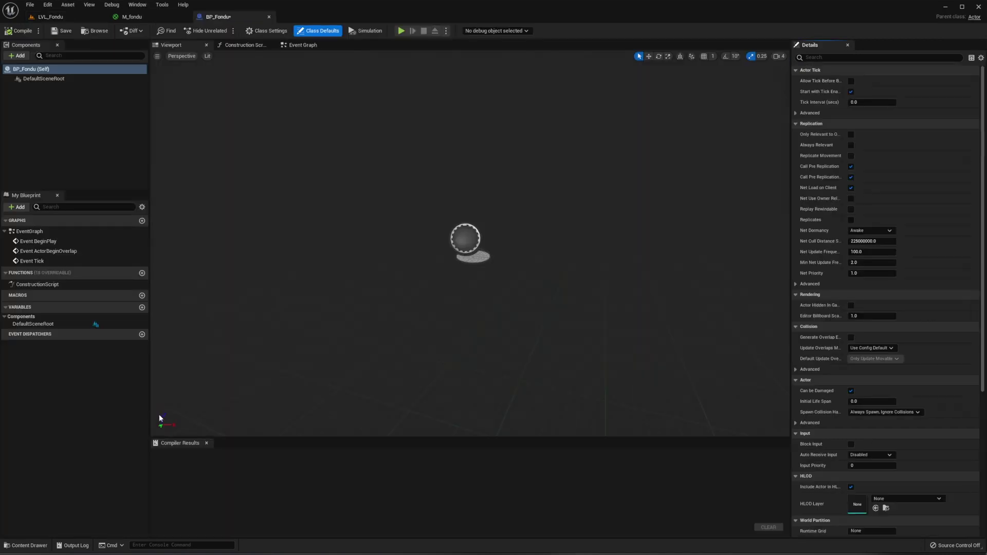
click(302, 45)
mouse_move(441, 201)
mouse_down()
mouse_move(581, 363)
mouse_move(633, 386)
mouse_up()
key(Delete)
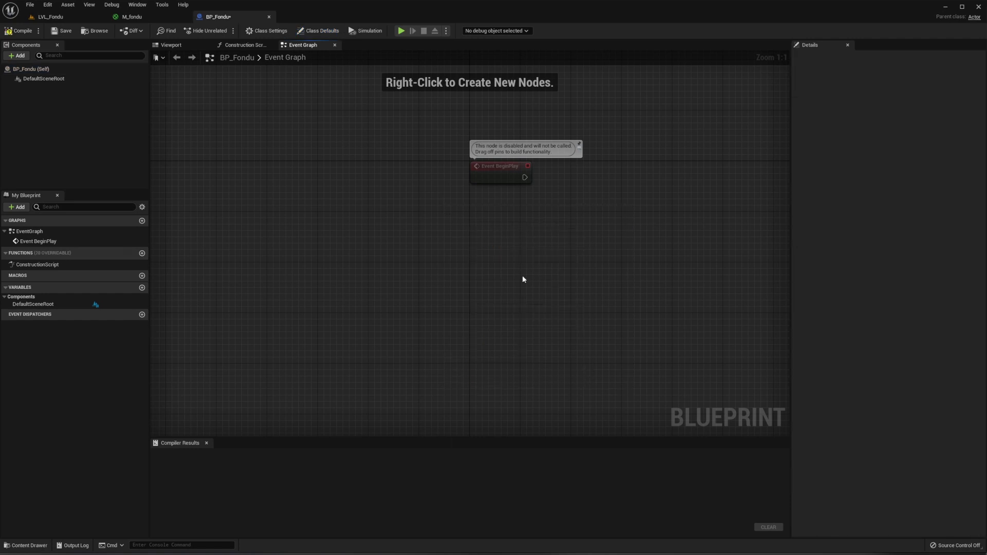
right_drag(523, 277, 343, 258)
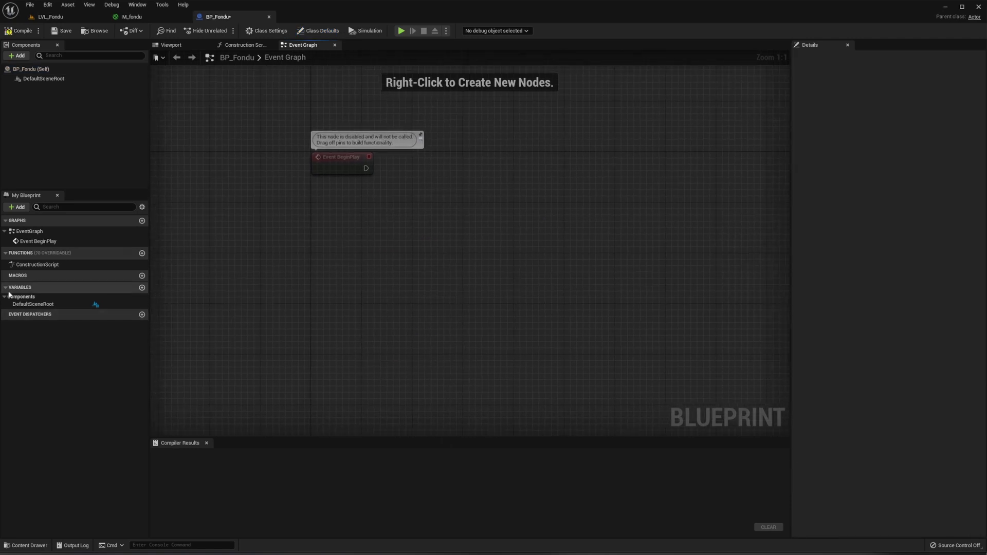
Add a variable SM of type Static Mesh Actor reference, then compile and save
click(142, 288)
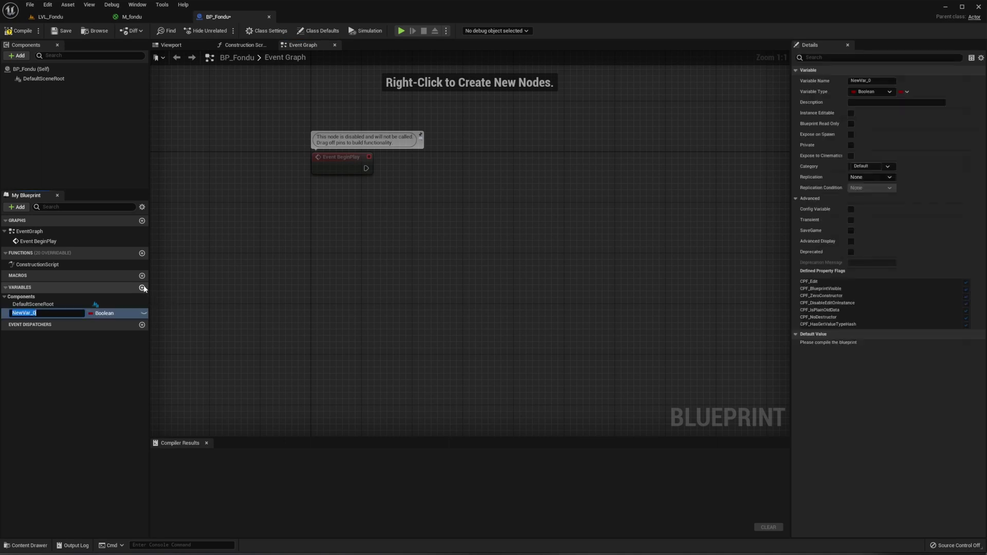
text(SM)
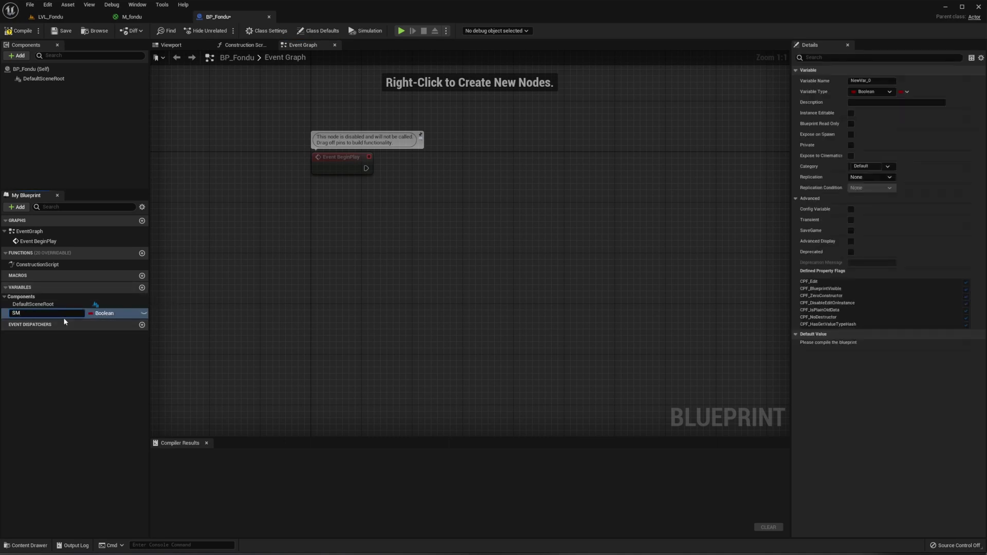
key(Return)
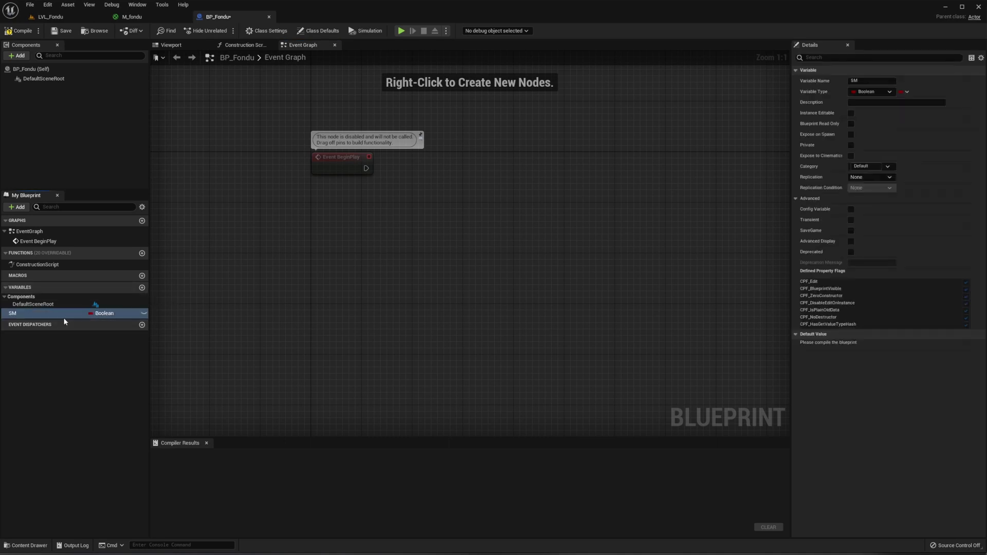
click(874, 92)
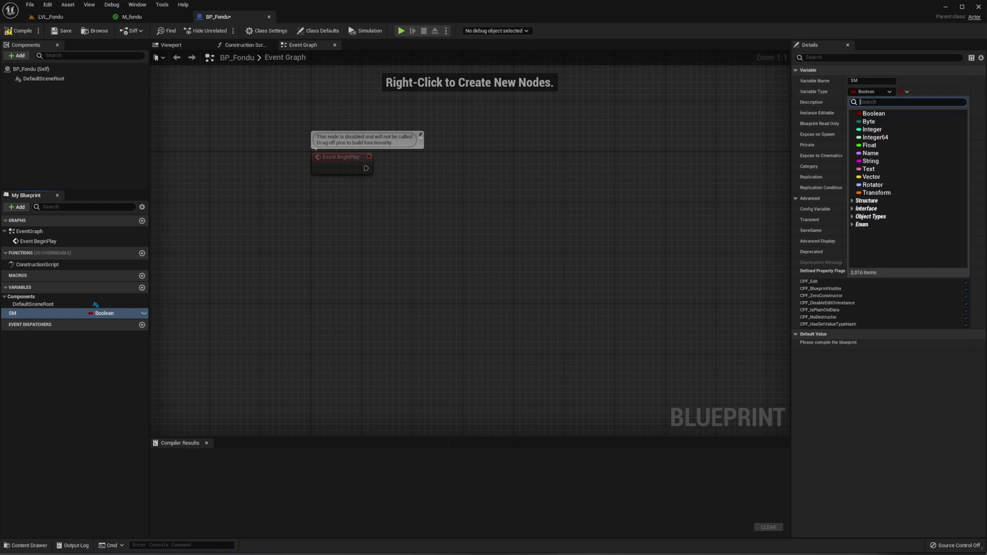
text(static m)
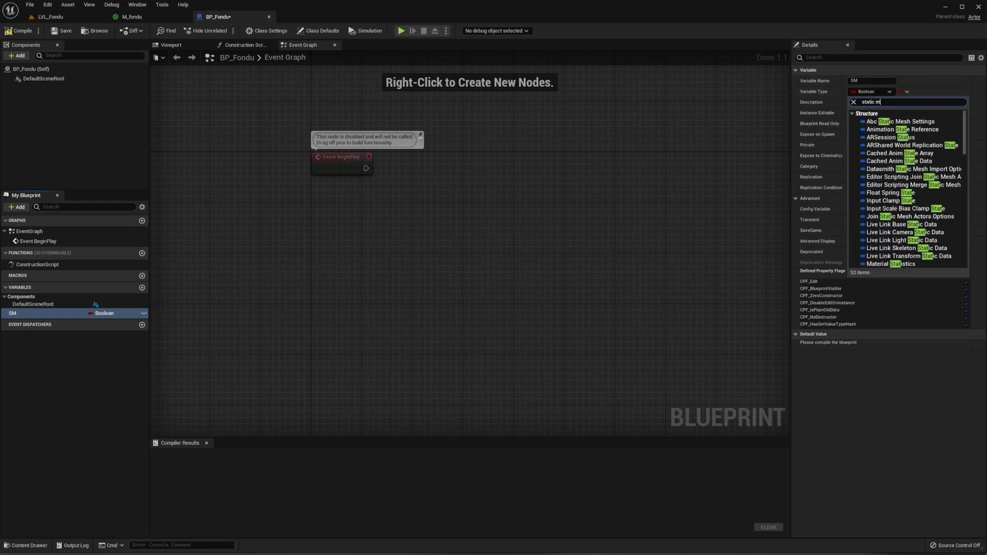
text(esh act)
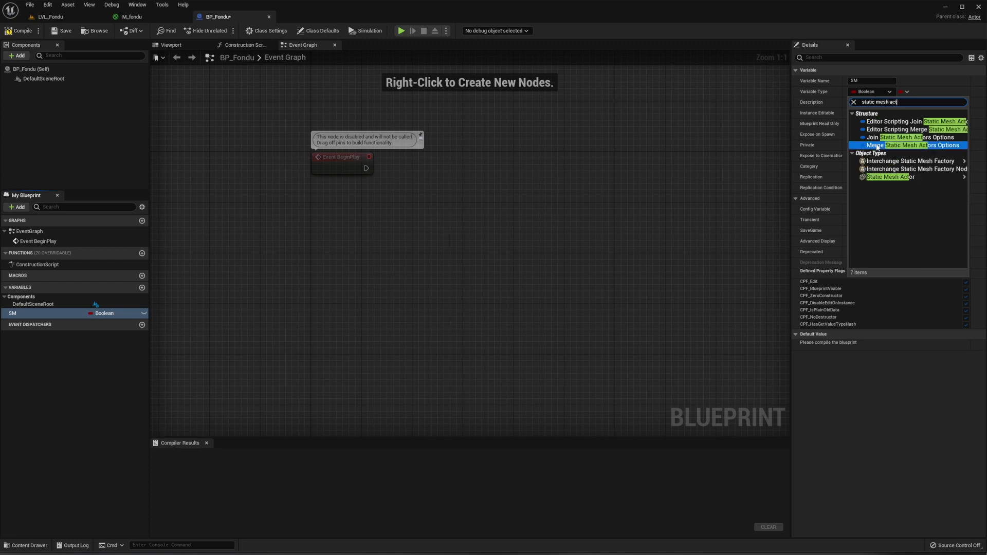
mouse_move(888, 177)
click(822, 178)
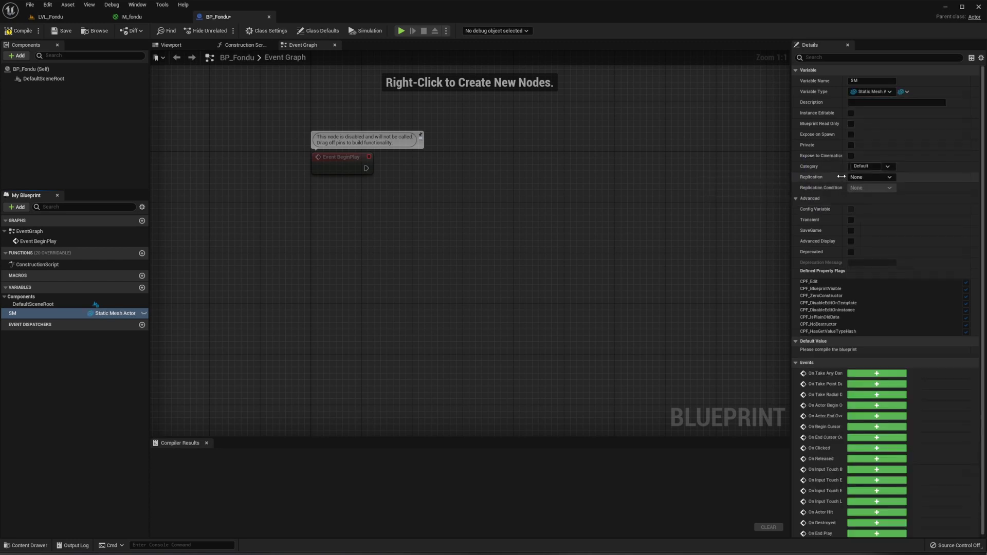
click(19, 31)
click(60, 32)
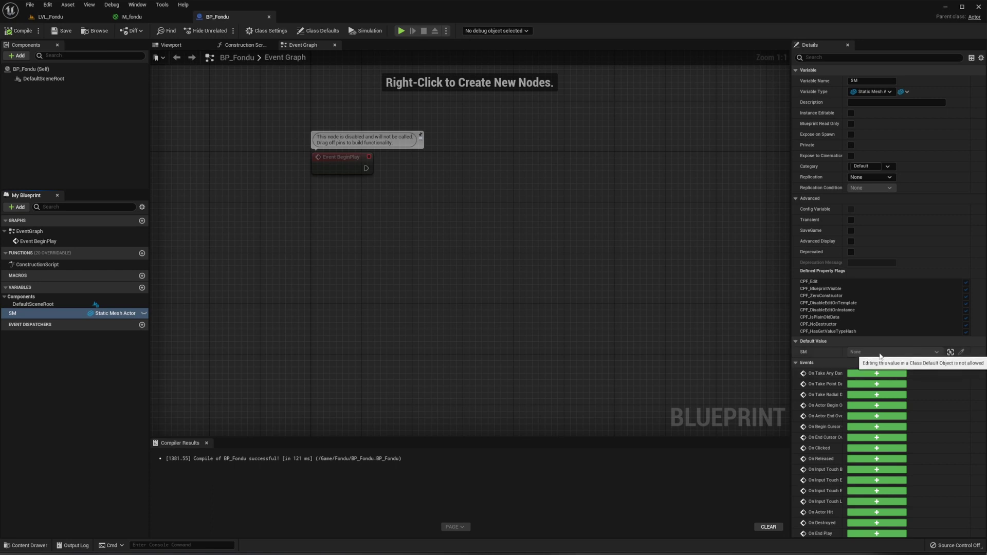
Make SM Instance Editable, then recompile and save BP_Fondu
click(144, 314)
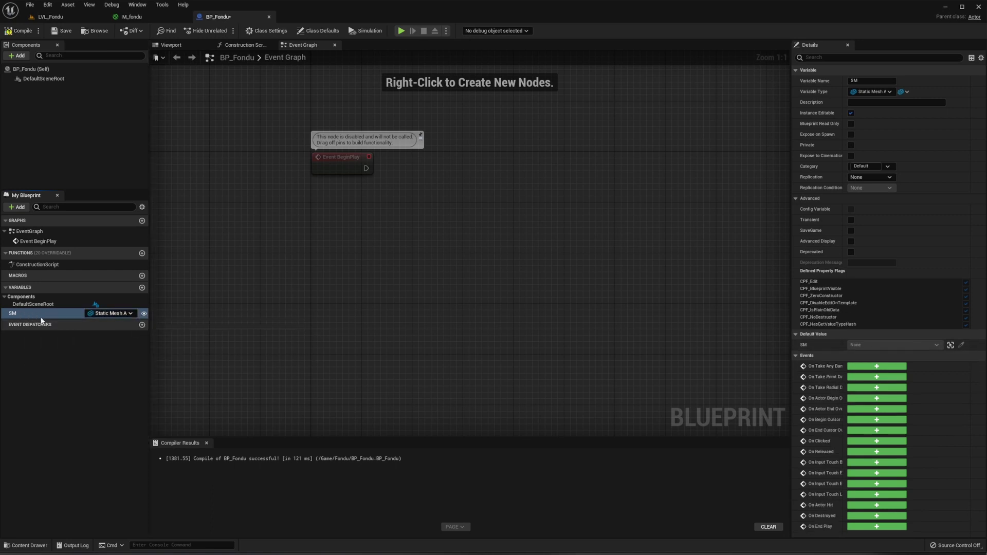
click(19, 31)
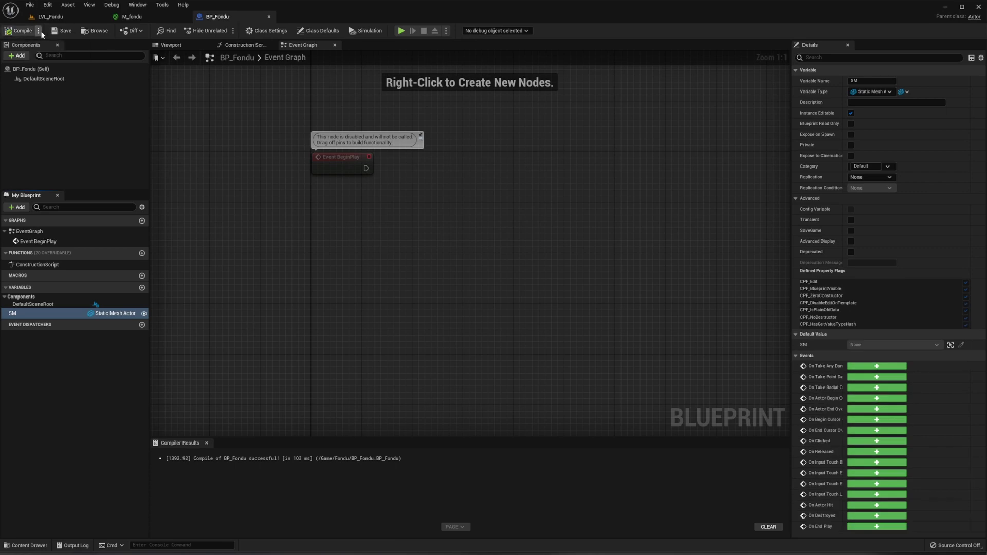
click(62, 31)
click(47, 17)
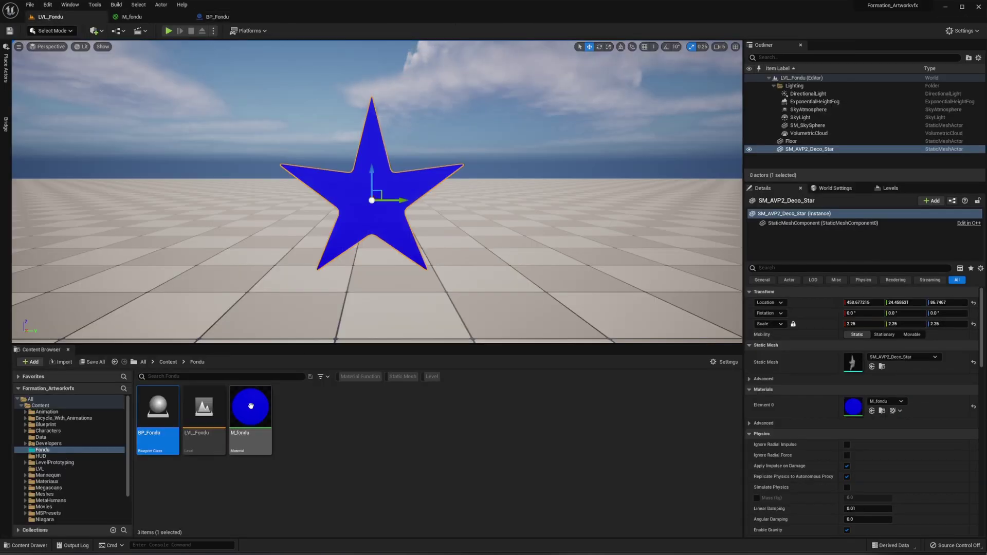
Place a BP_Fondu actor beside the star and eyedrop SM_AVP2_Deco_Star into its SM field
mouse_move(158, 409)
mouse_down()
mouse_move(335, 245)
mouse_move(271, 243)
mouse_up()
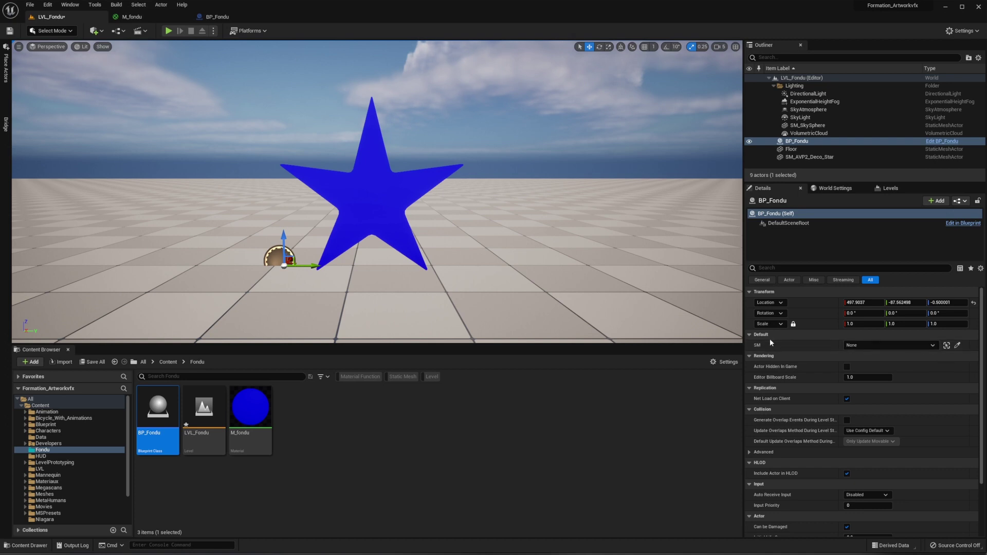
click(957, 345)
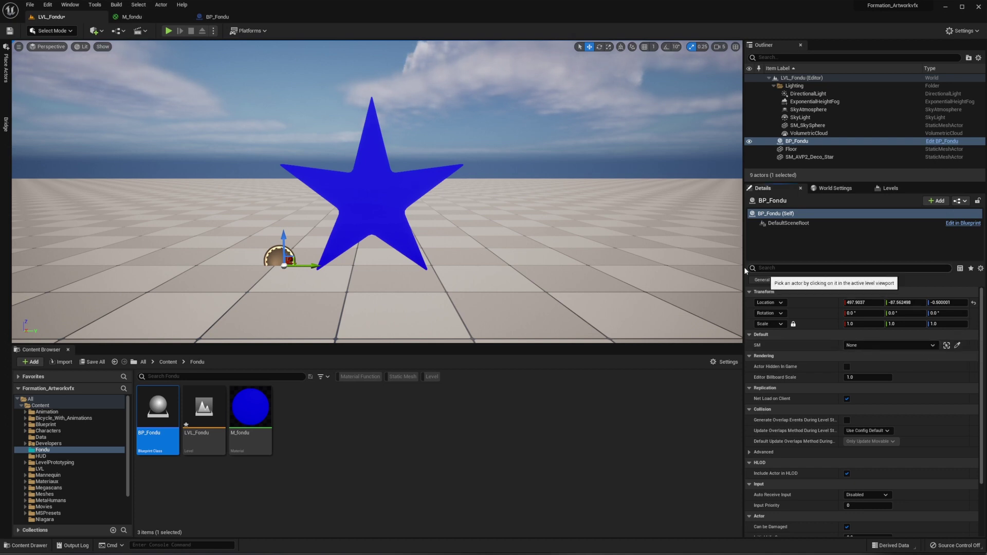
click(372, 198)
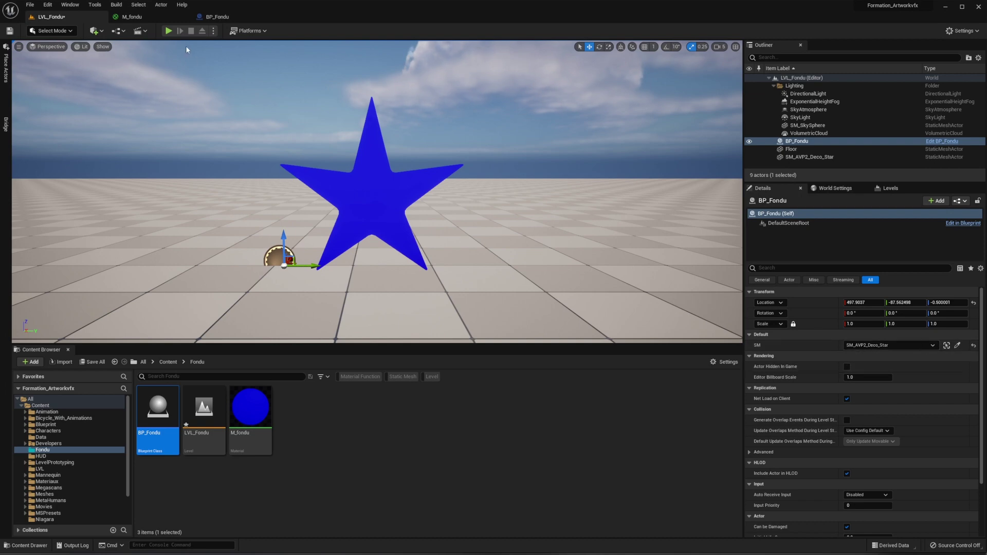
click(216, 16)
Add an SM getter and a Create Dynamic Material Instance node on its mesh component
drag(123, 313, 375, 204)
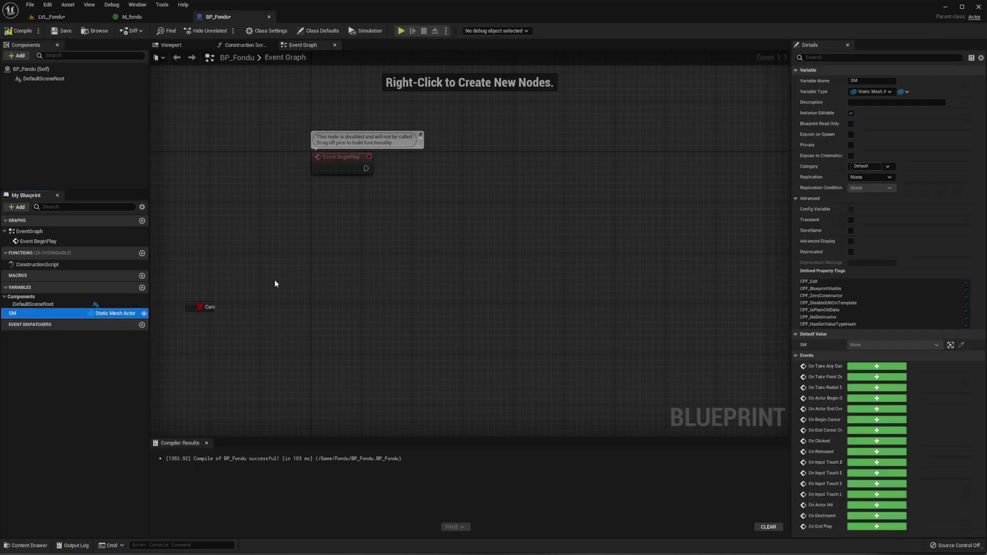
click(386, 216)
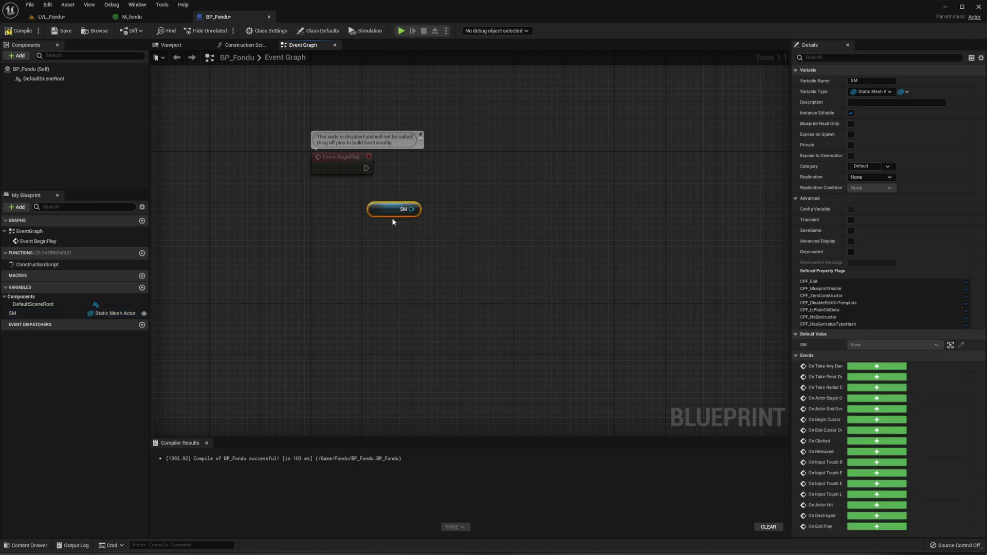
mouse_move(398, 205)
mouse_down()
mouse_move(340, 212)
mouse_move(421, 190)
mouse_up()
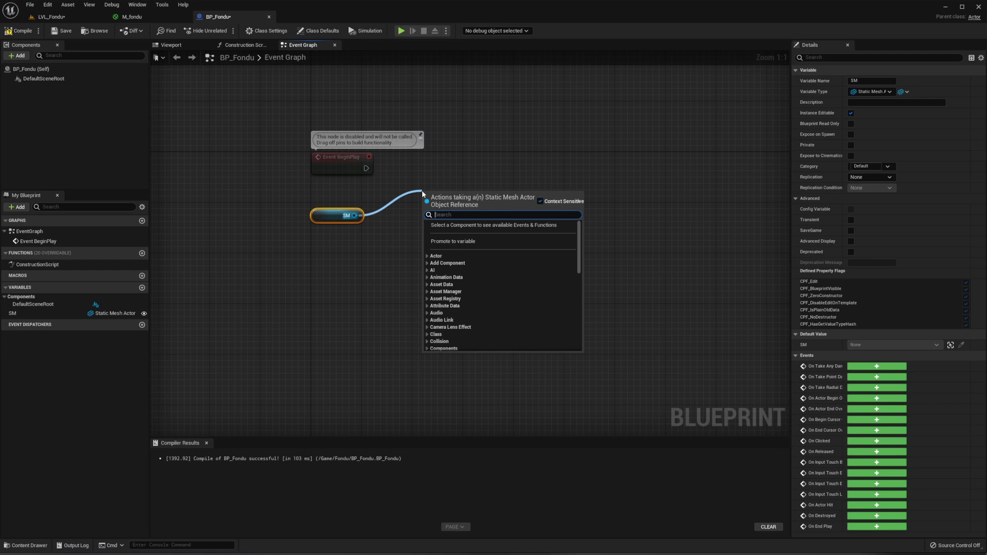
text(create )
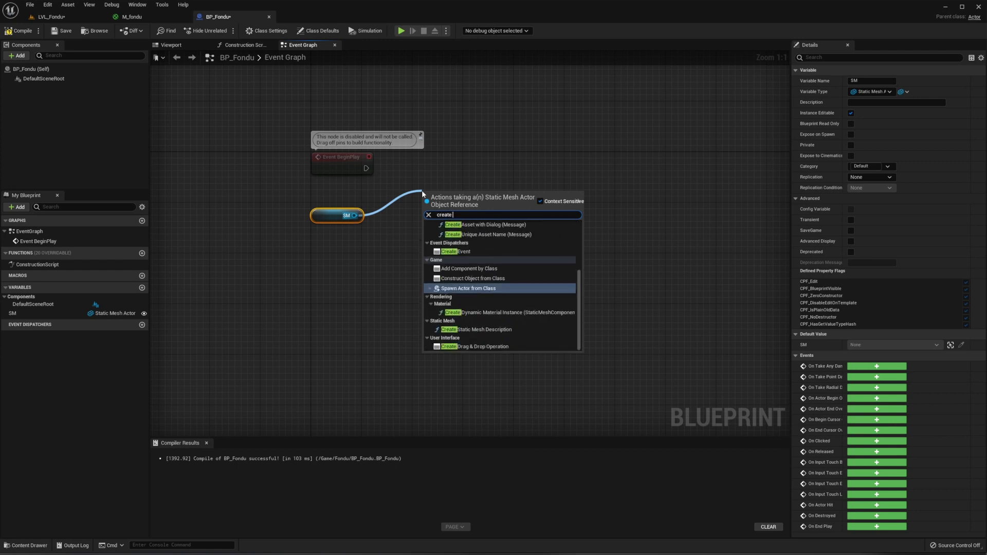
text(dynal)
key(BackSpace)
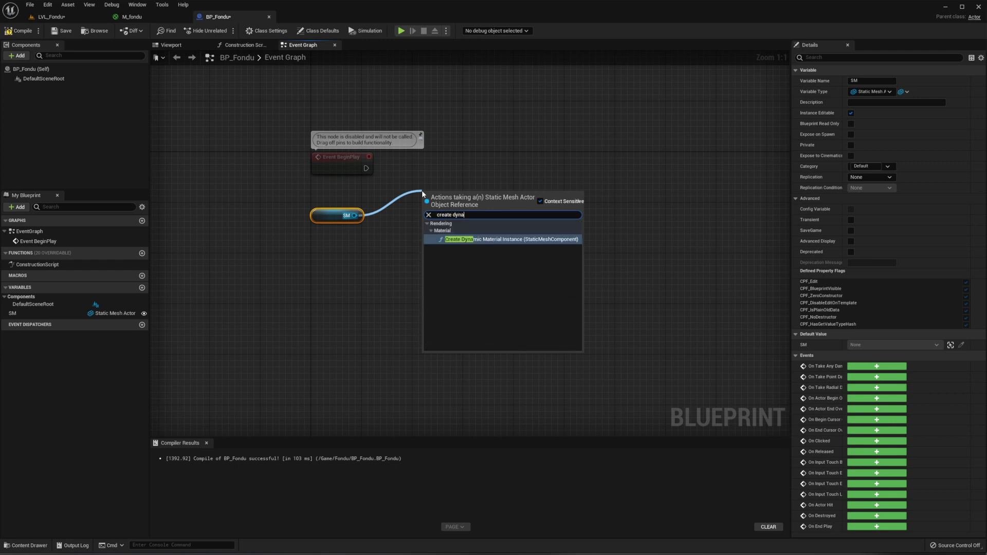
key(Return)
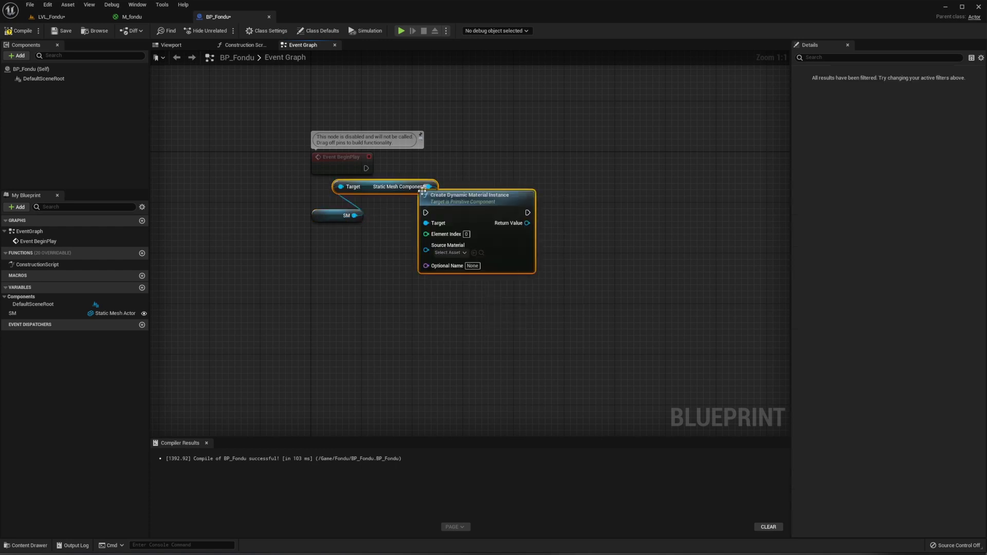
Wire Event BeginPlay into Create Dynamic Material Instance and compile BP_Fondu
mouse_move(518, 194)
mouse_down()
mouse_move(521, 219)
mouse_move(552, 151)
mouse_up()
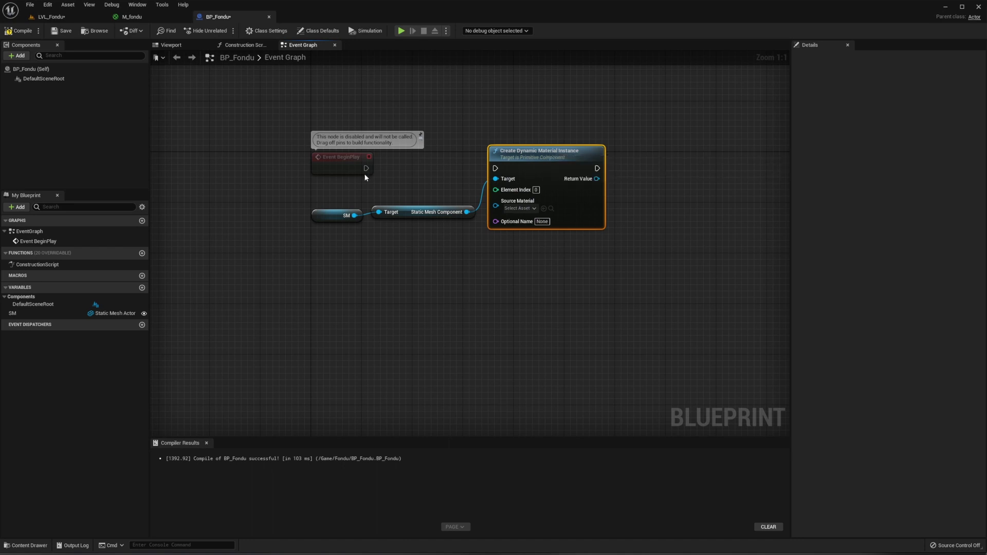
drag(336, 207, 390, 203)
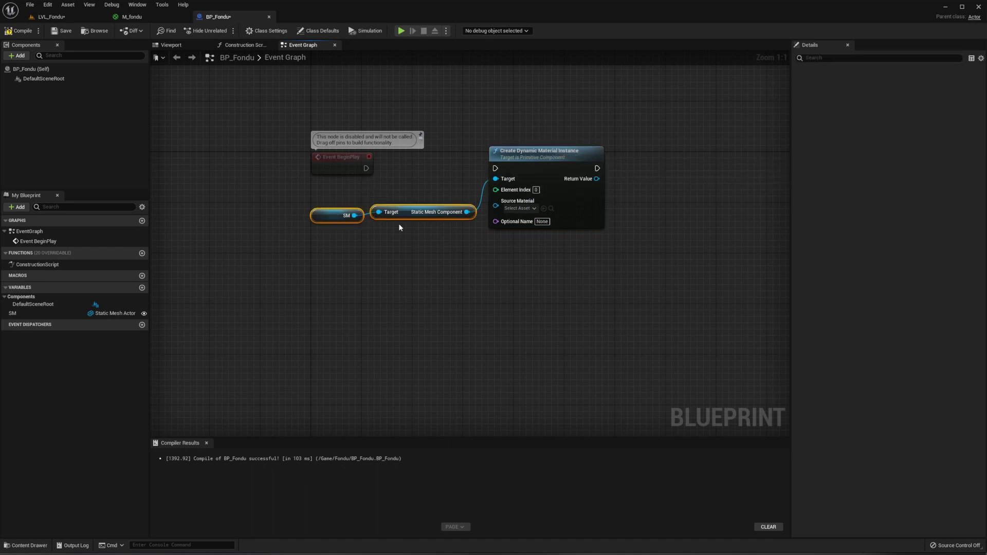
drag(335, 218, 335, 199)
drag(366, 168, 495, 168)
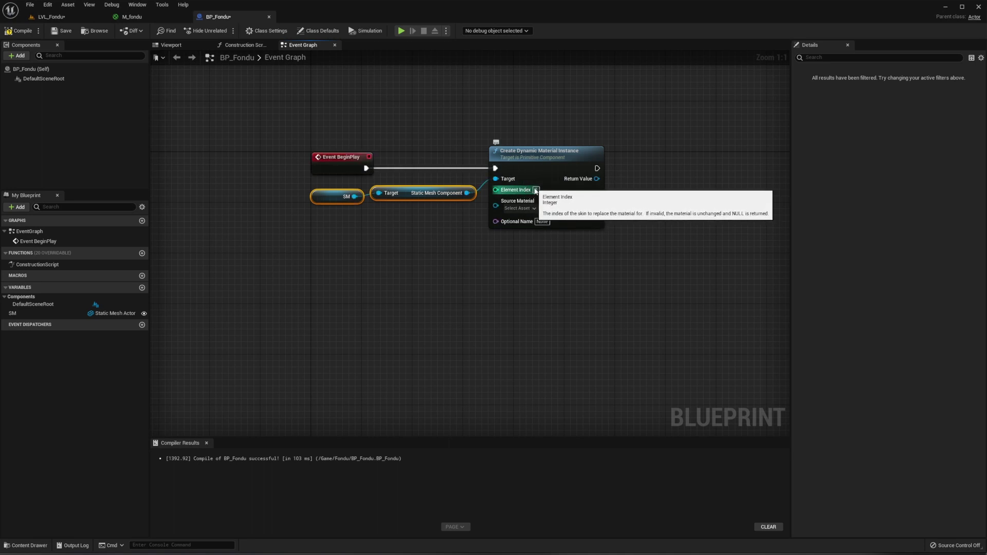
click(20, 31)
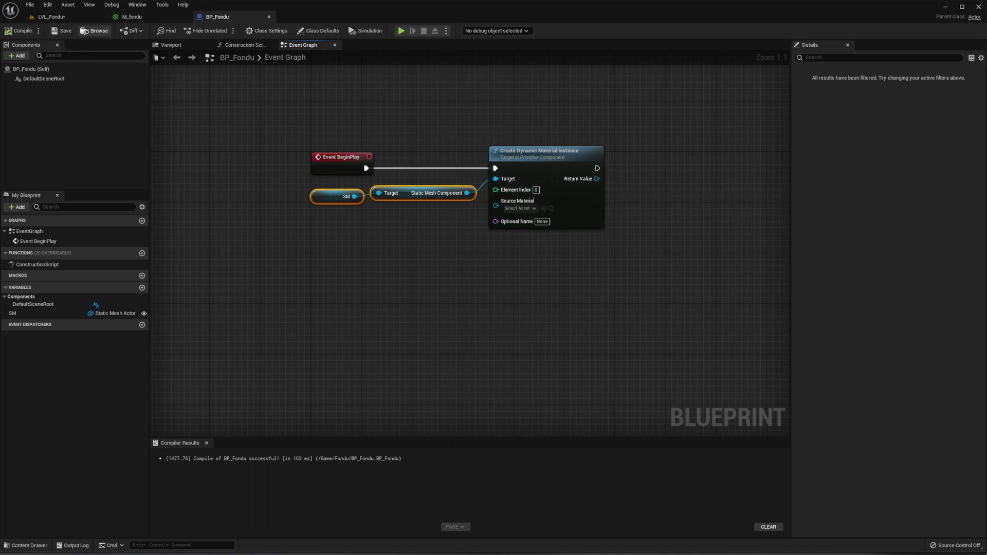
click(52, 17)
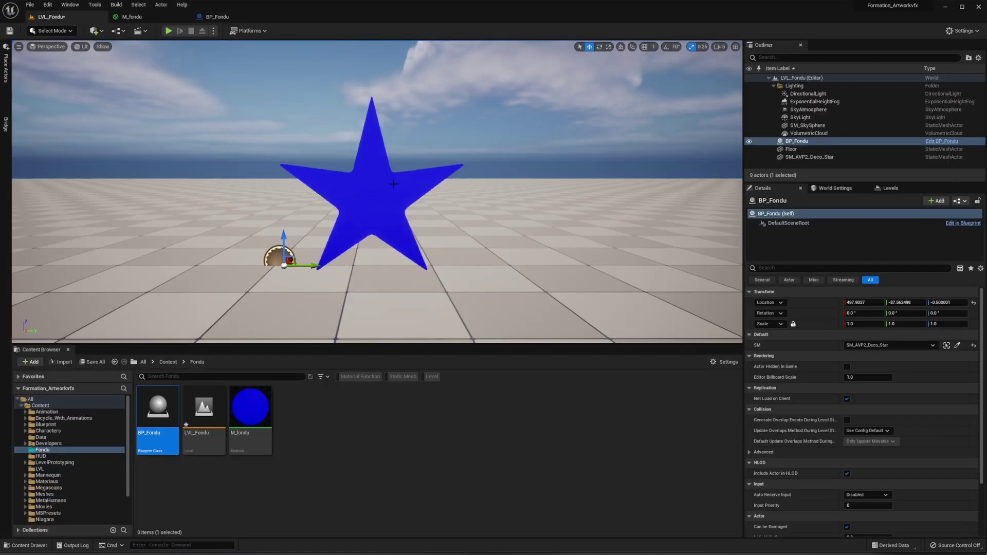
Select SM_AVP2_Deco_Star to verify its Element 0 material is M_fondu
click(393, 183)
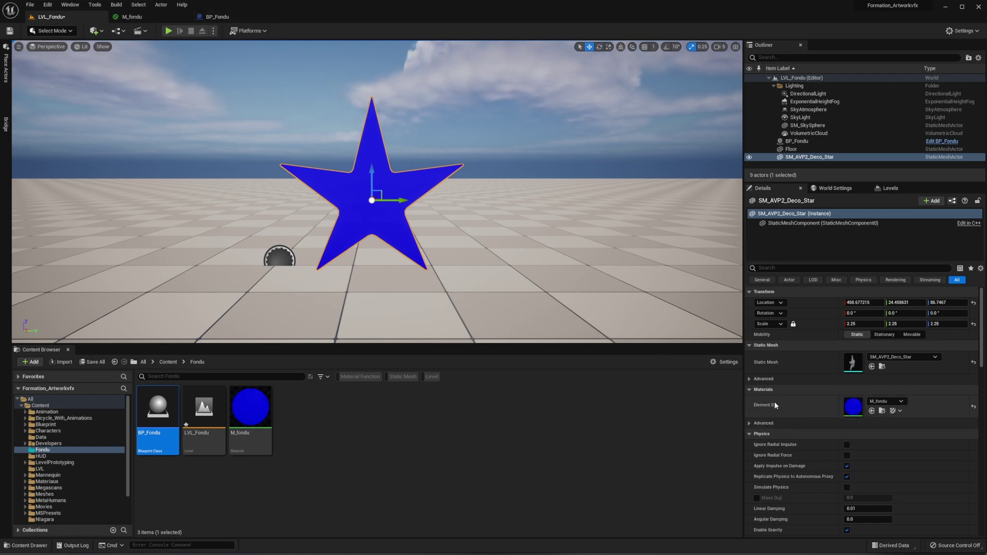
Set the Create Dynamic Material Instance Source Material to M_fondu
click(217, 17)
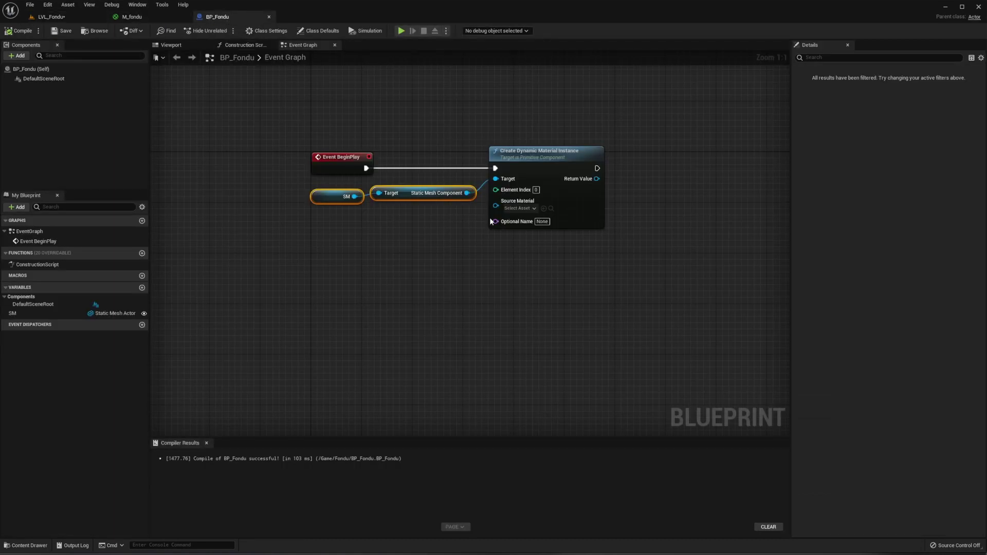
click(527, 209)
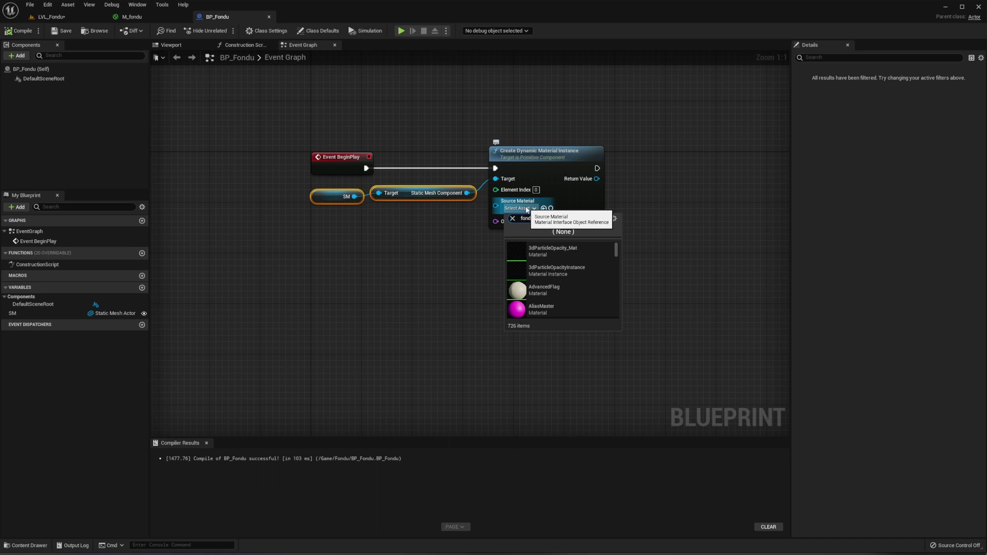
text(u)
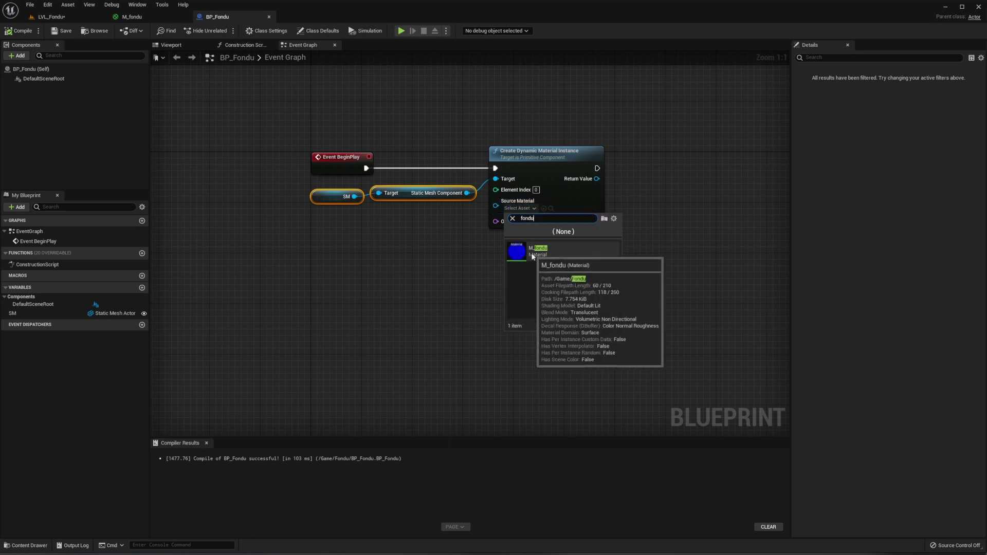
click(529, 260)
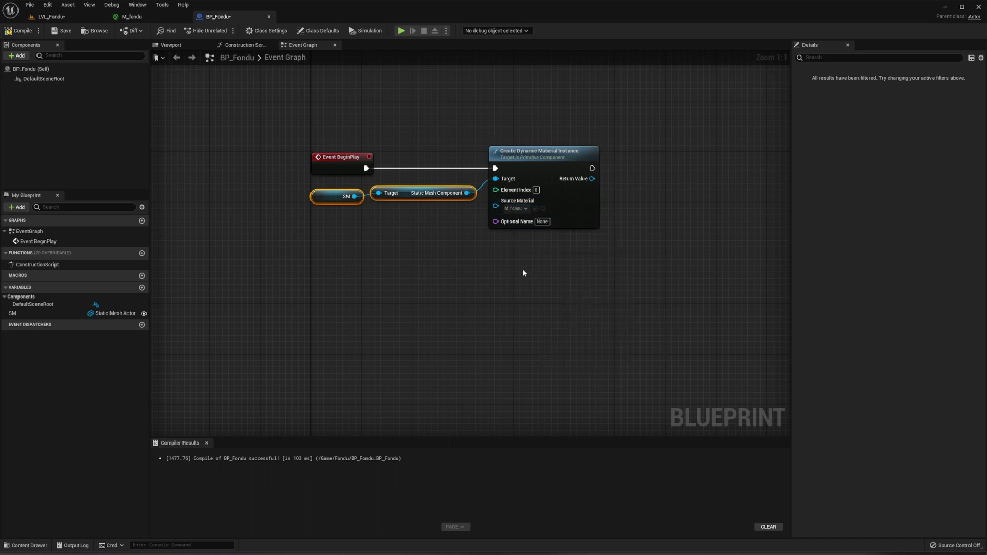
right_drag(522, 269, 427, 271)
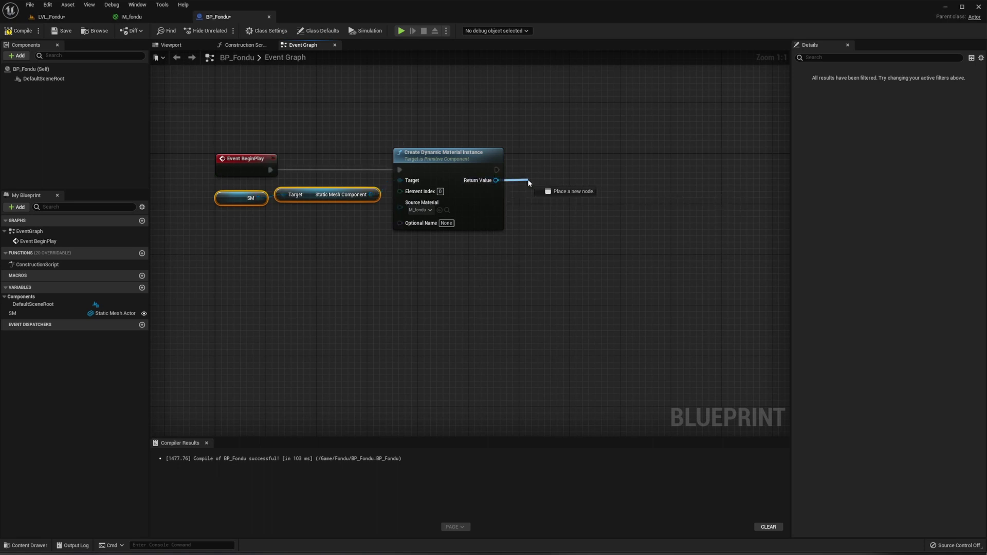
Promote the Return Value to a new variable named Dyn Mat
drag(497, 180, 528, 180)
click(553, 230)
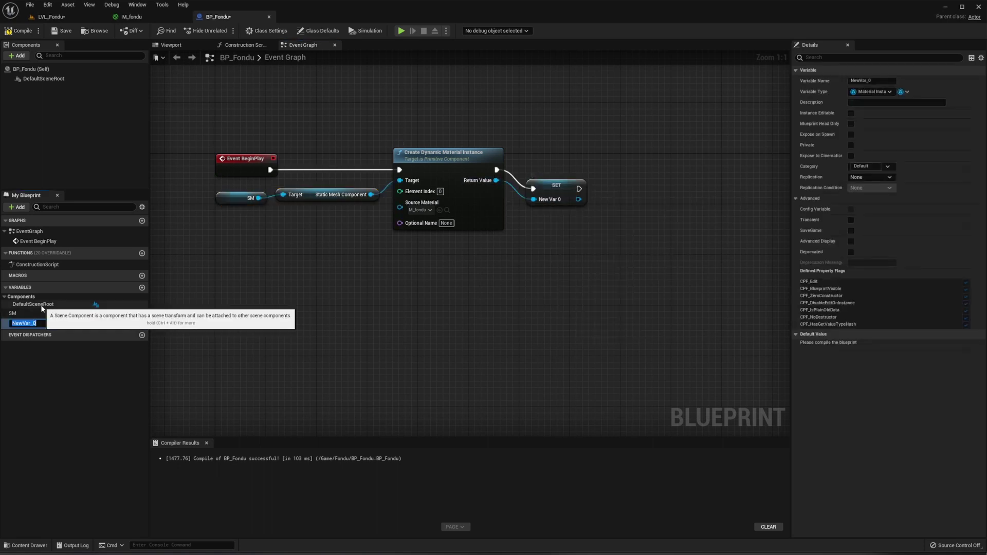
text(Dyn Mat)
key(Return)
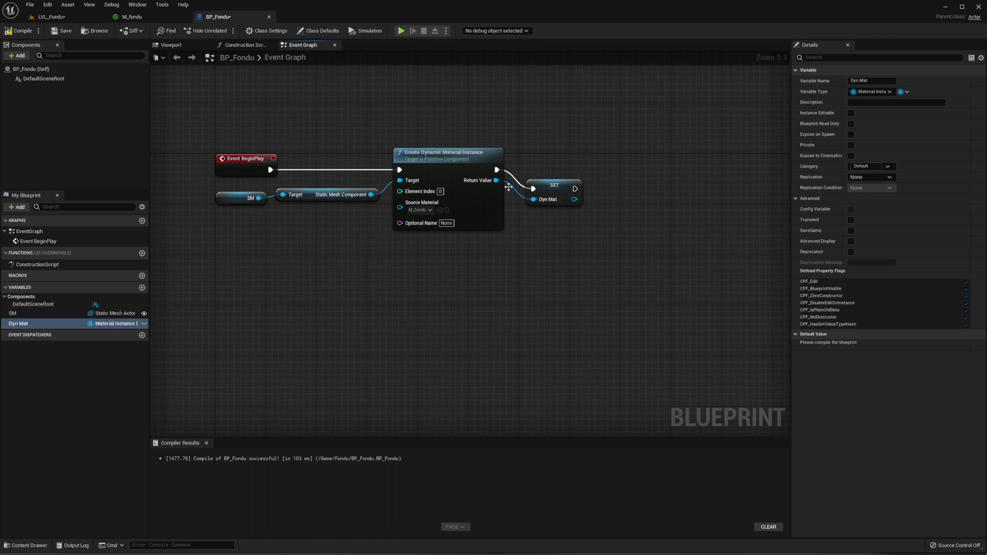
drag(555, 191, 549, 172)
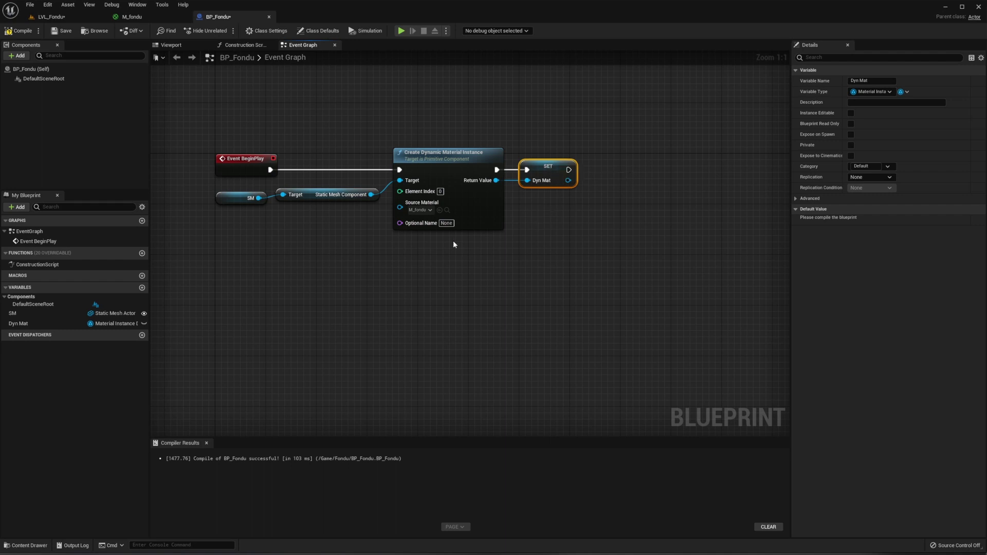
click(293, 251)
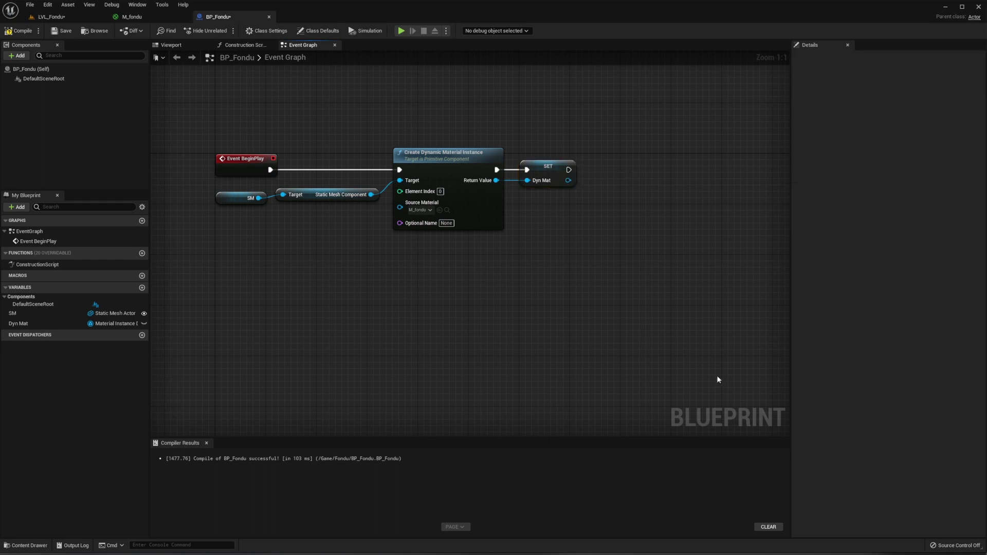
click(240, 198)
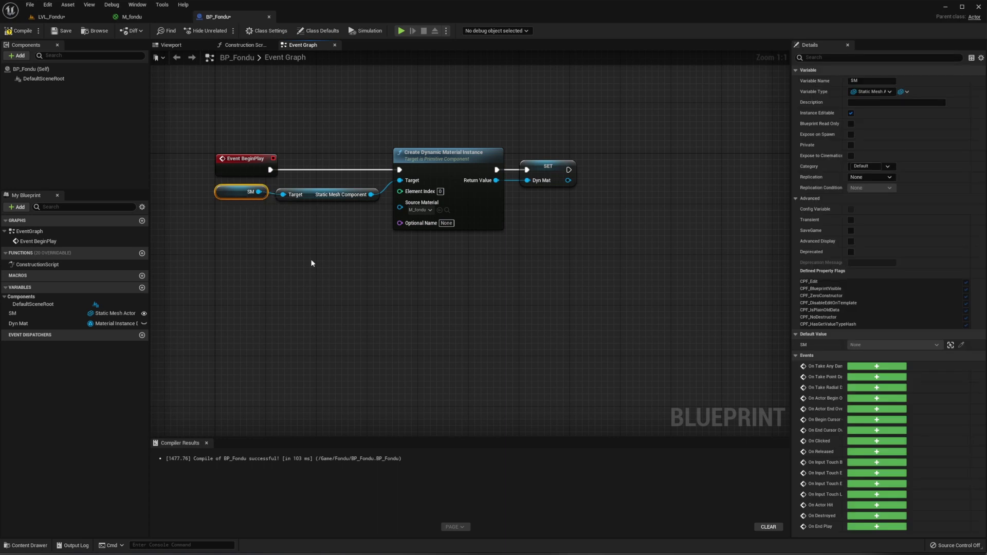
right_drag(318, 312, 322, 293)
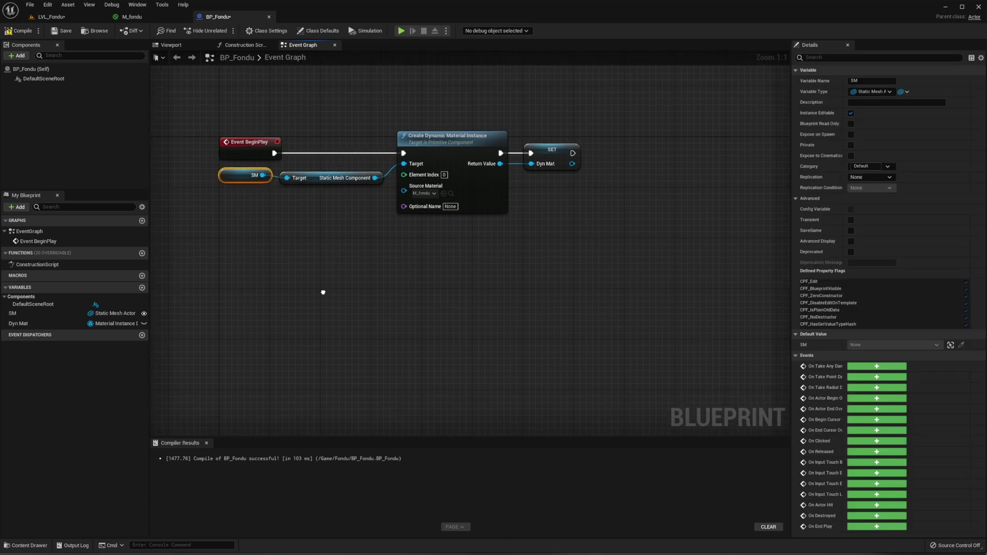
Add a custom event named Fondu and enable Call In Editor on it
right_click(257, 328)
text(custo)
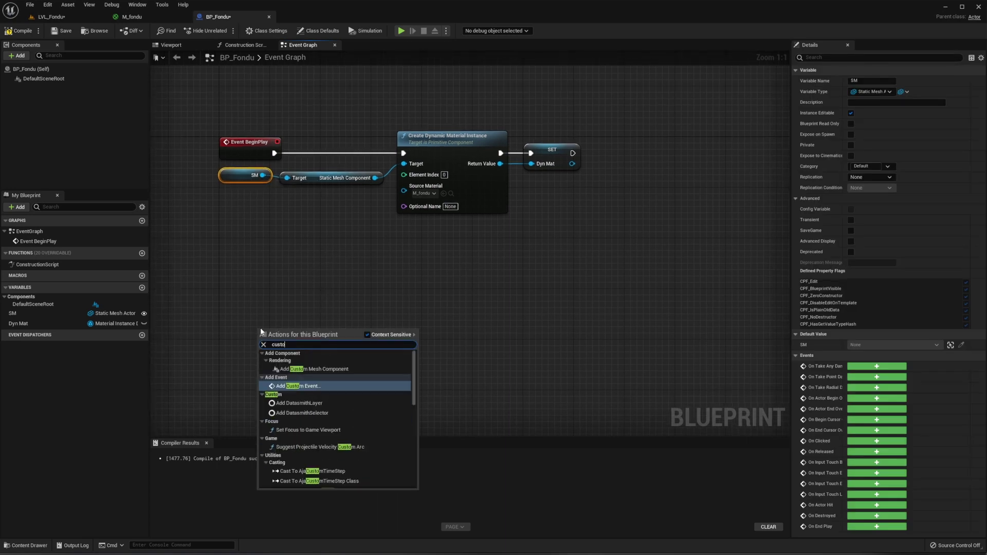
text(m)
key(Return)
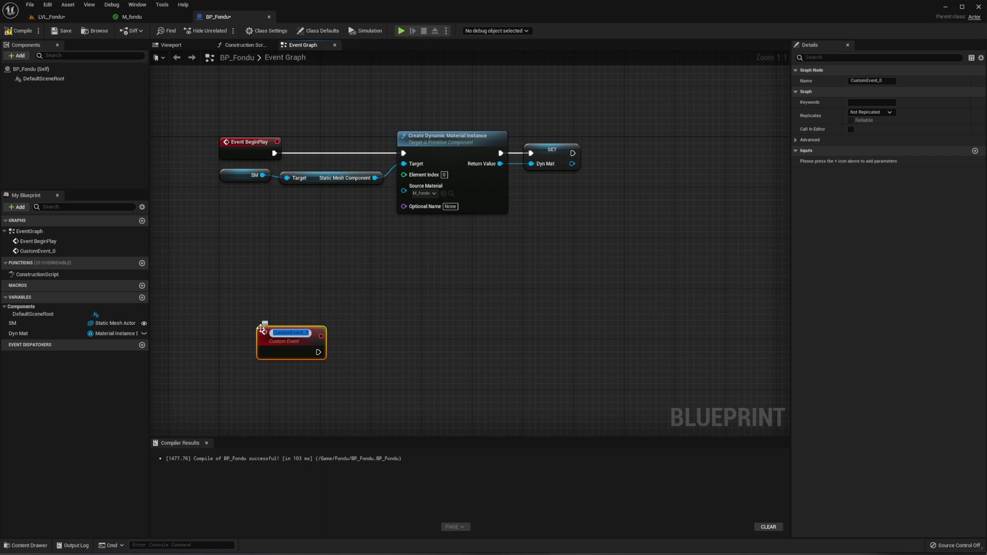
text(Fondu)
key(Return)
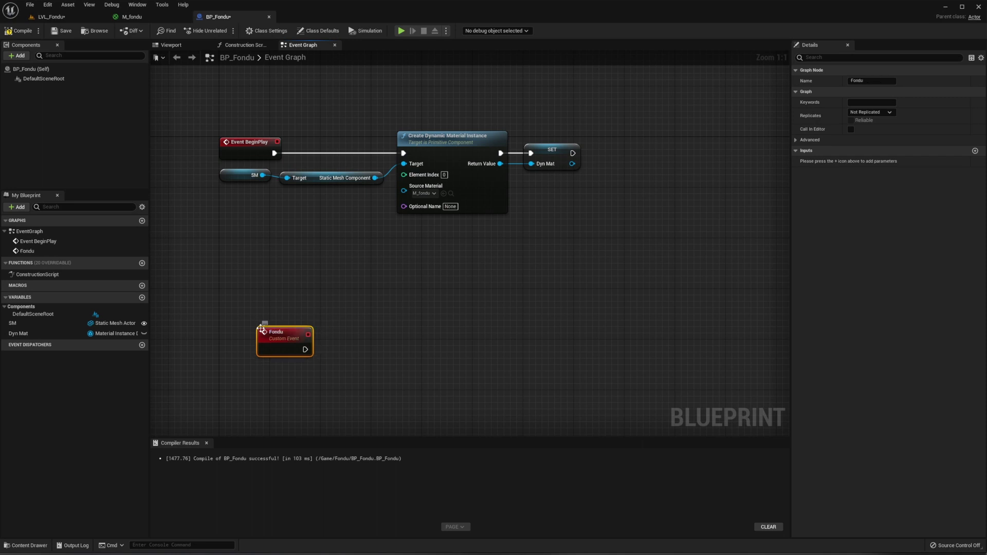
drag(287, 349, 268, 323)
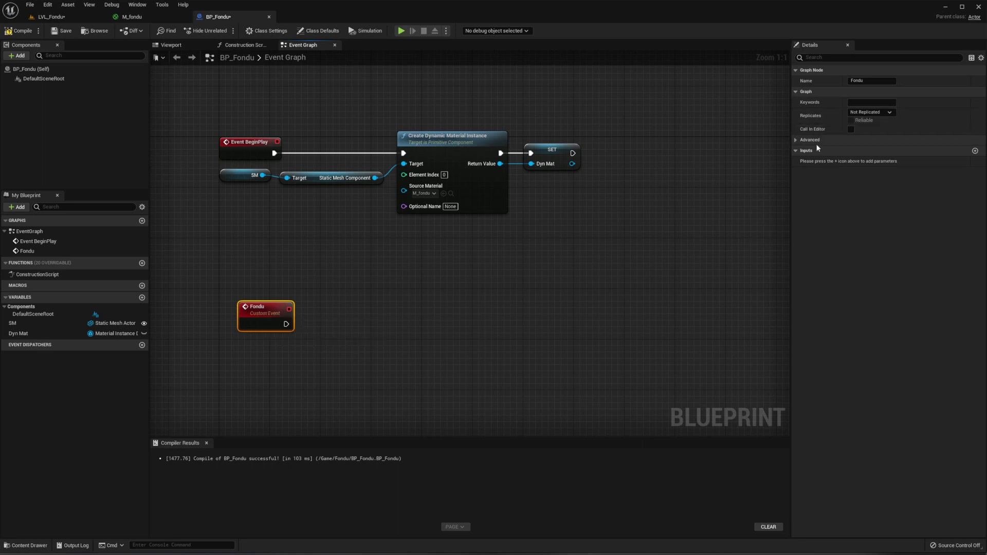
click(851, 130)
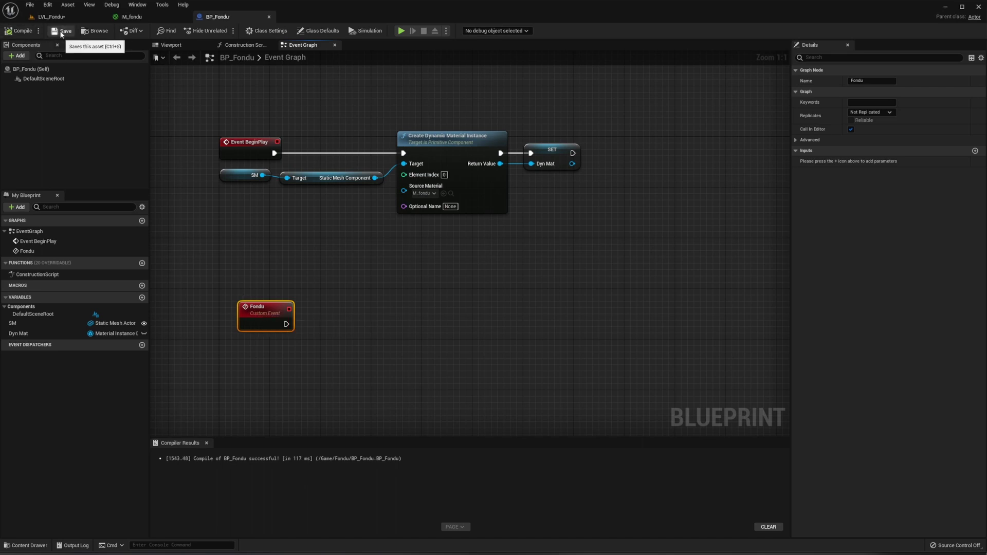
In LVL_Fondu, select the placed BP_Fondu actor to see its Fondu button in Details
click(52, 16)
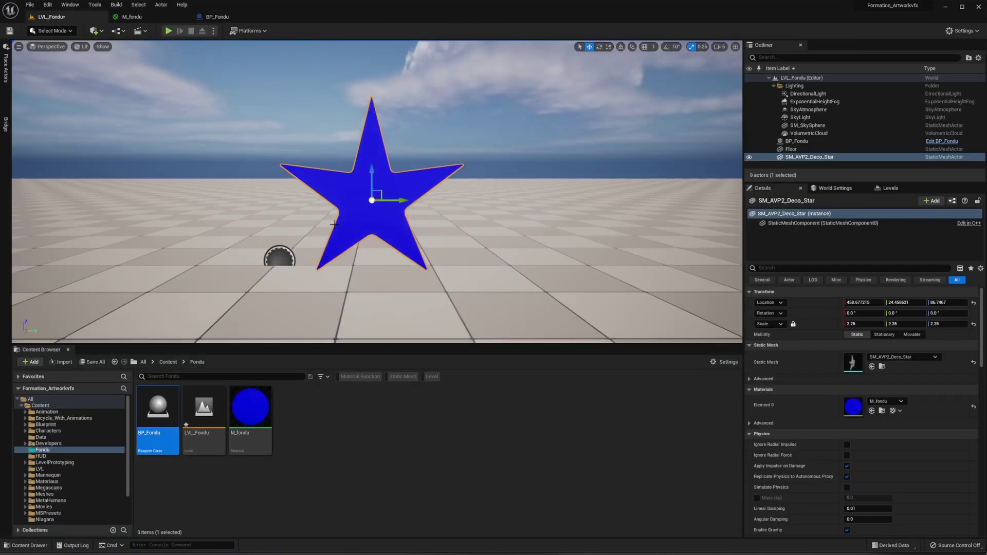
click(279, 256)
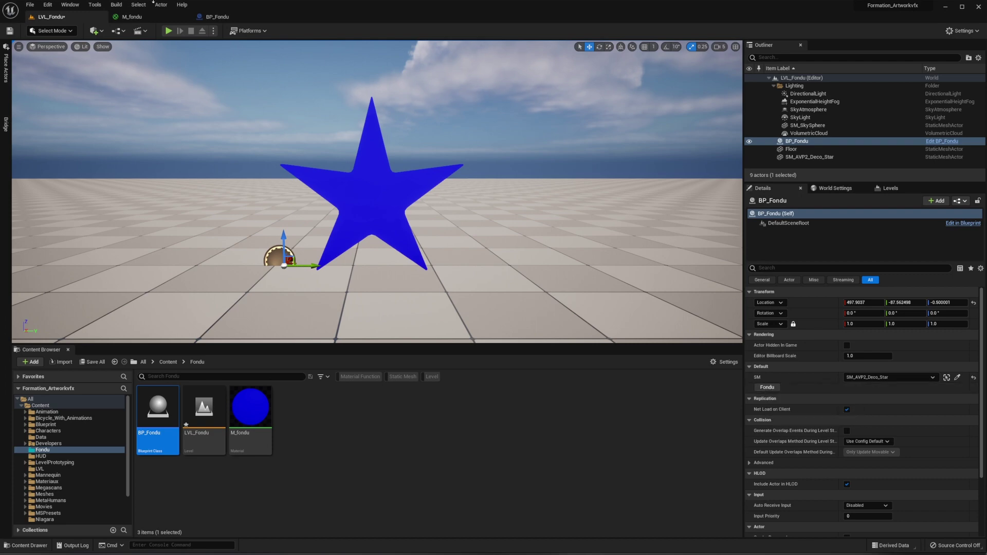
click(217, 17)
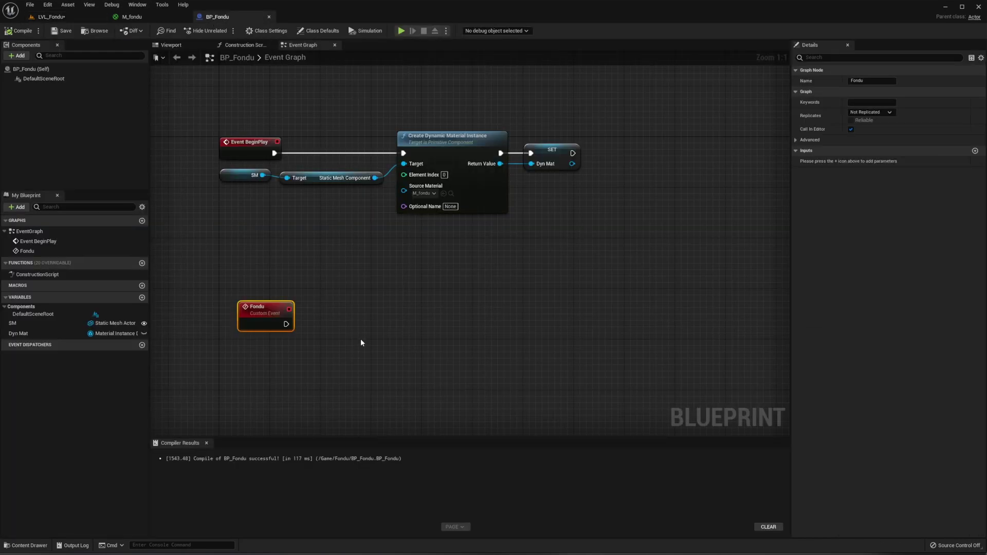
Add a Dyn Mat getter with Set Scalar Parameter Value, wired from the Fondu event
right_drag(360, 338, 359, 305)
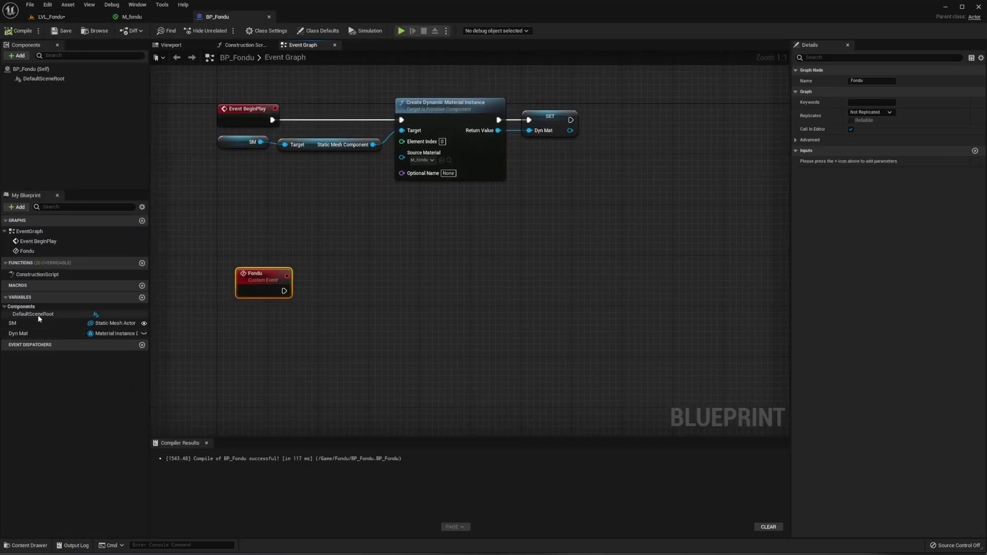
mouse_move(32, 333)
mouse_down()
mouse_move(287, 334)
mouse_move(417, 313)
mouse_up()
click(323, 348)
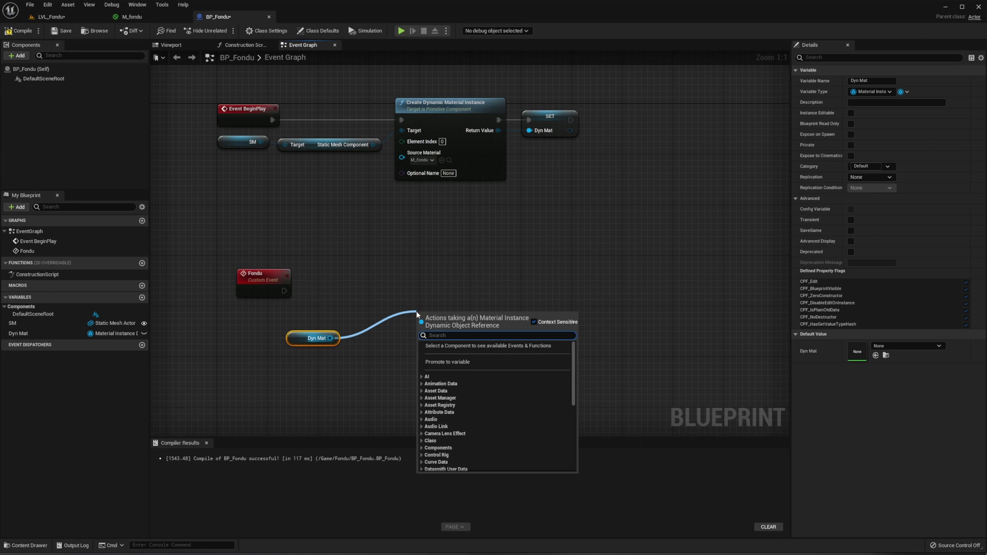
text(set sca)
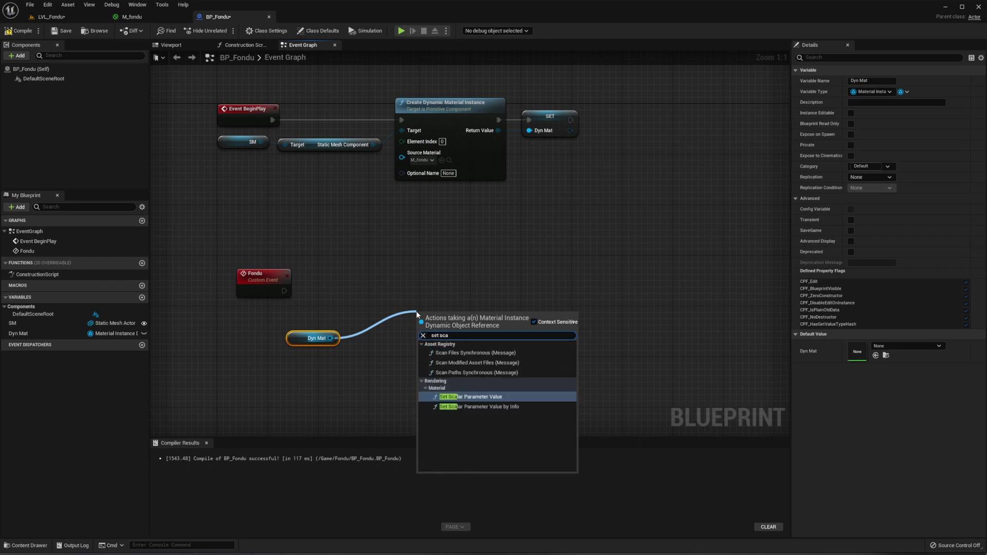
key(Return)
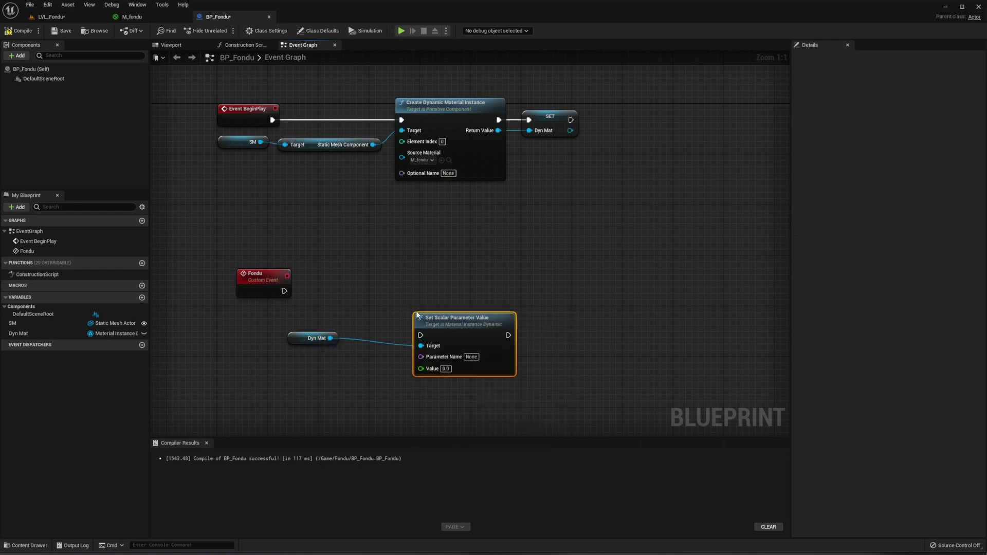
drag(435, 315, 436, 276)
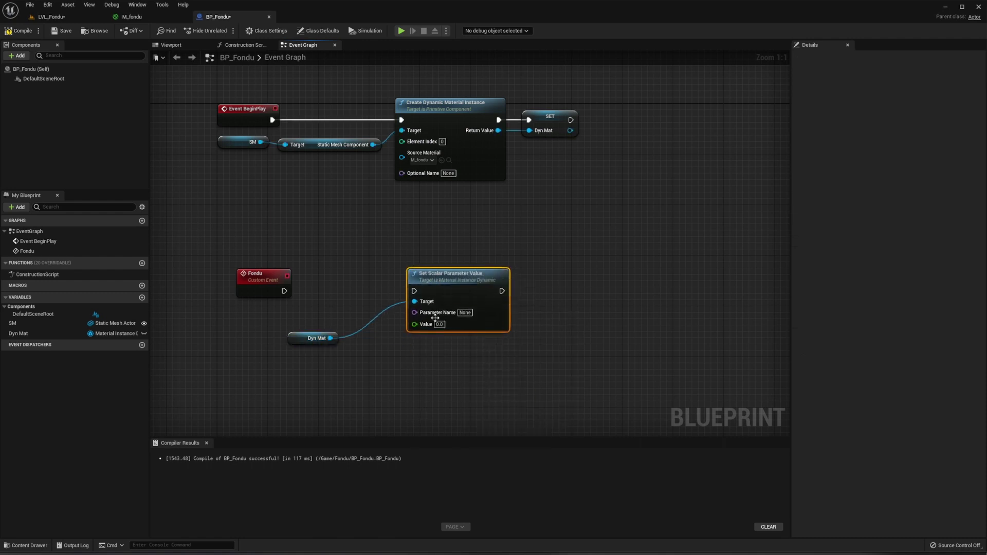
drag(302, 340, 359, 309)
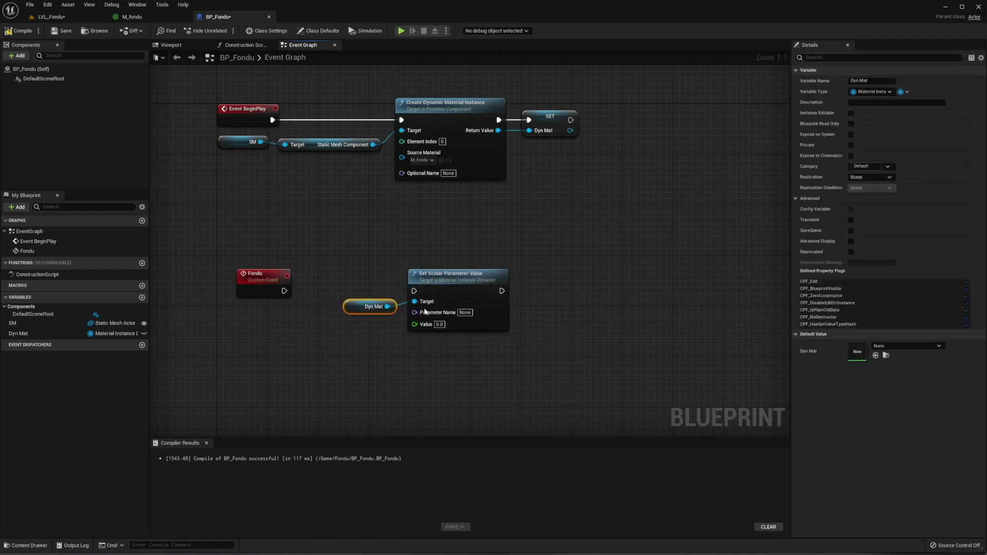
drag(288, 293, 414, 291)
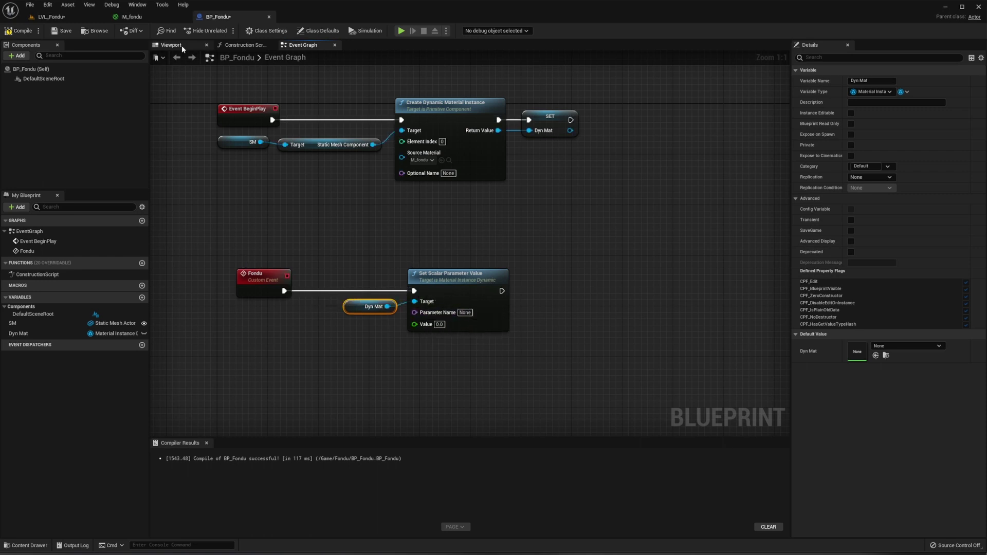
click(126, 19)
Enter Opacity, copied from M_fondu, as Set Scalar Parameter Value's Parameter Name, then move Dyn Mat and Set Scalar right
click(510, 216)
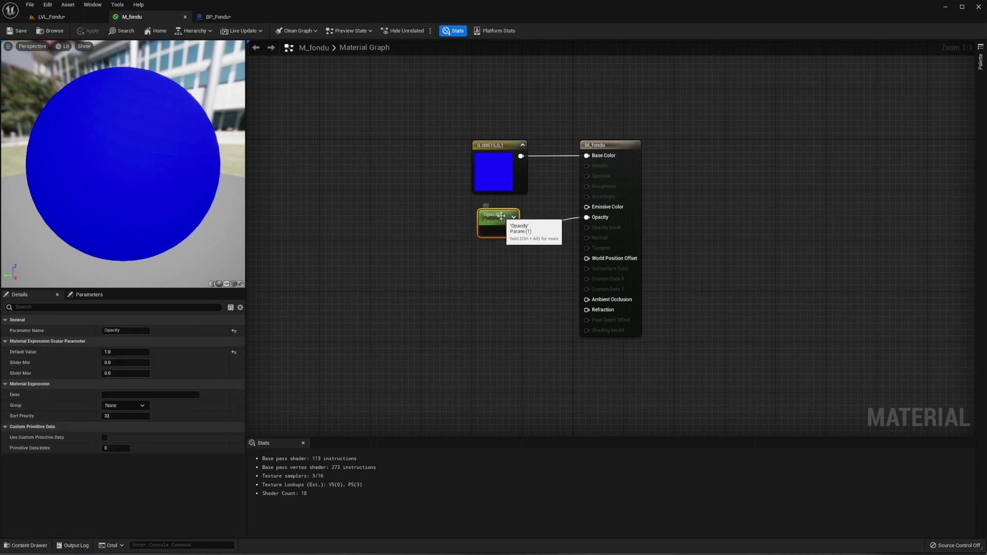
click(119, 331)
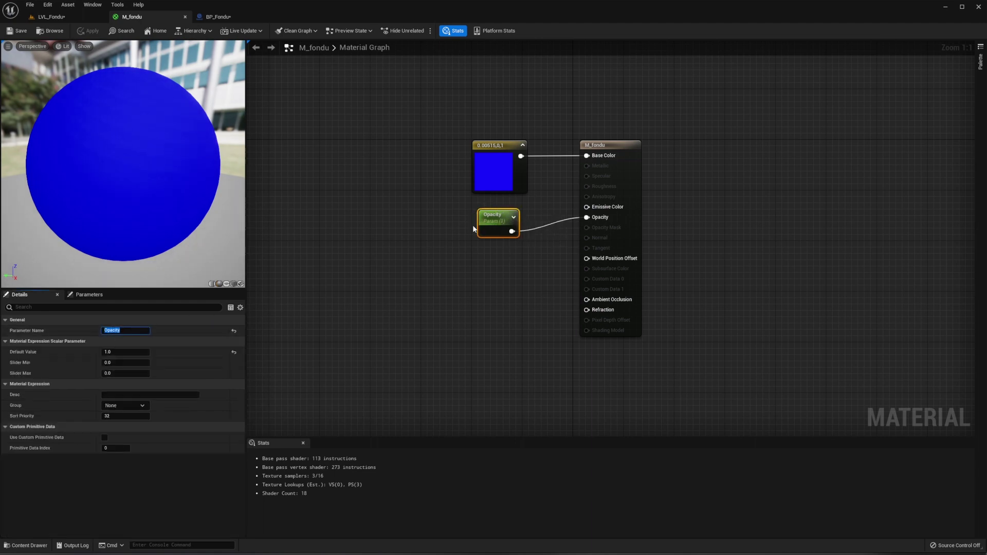
click(218, 17)
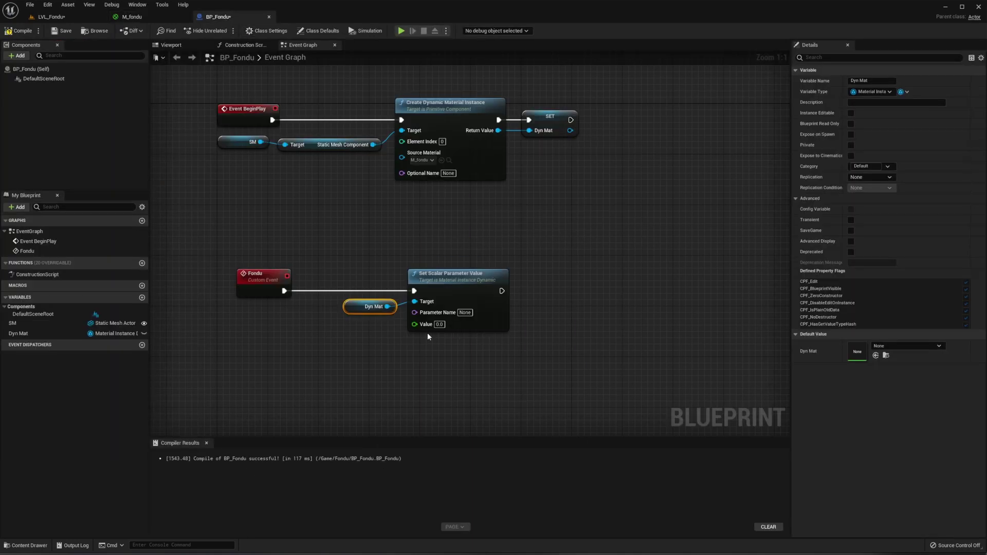
click(465, 313)
text(Opacity)
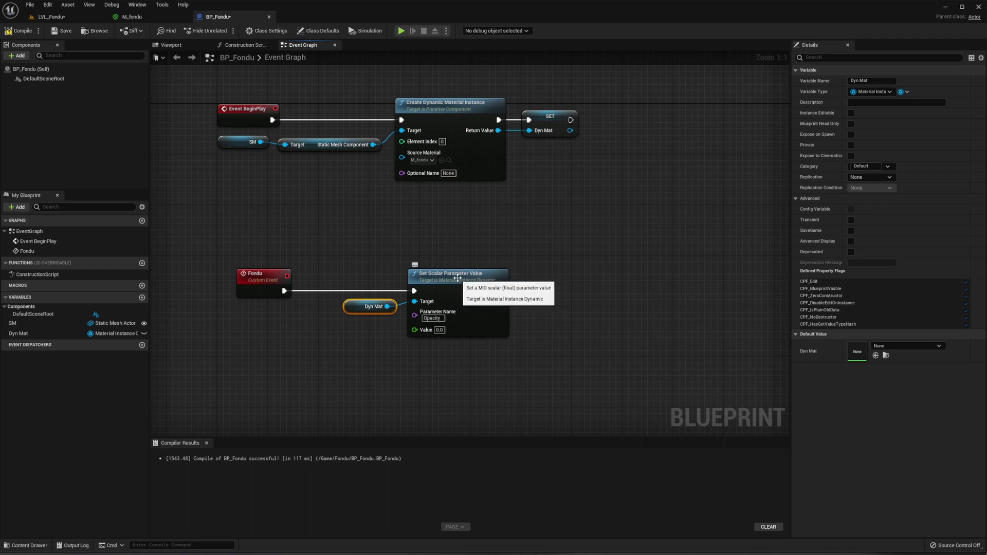
key(Return)
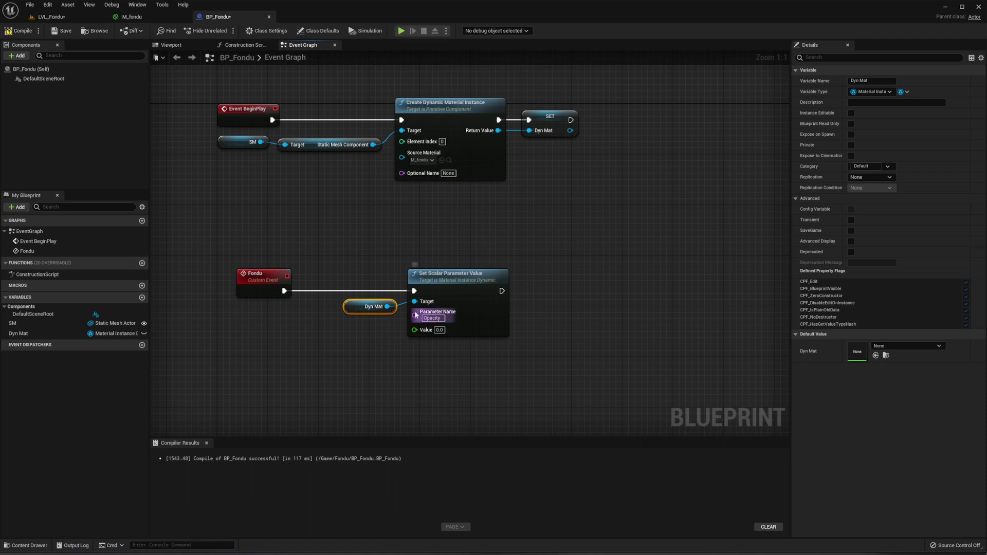
mouse_move(374, 327)
mouse_down()
mouse_move(389, 261)
mouse_move(450, 250)
mouse_up()
drag(435, 334, 536, 334)
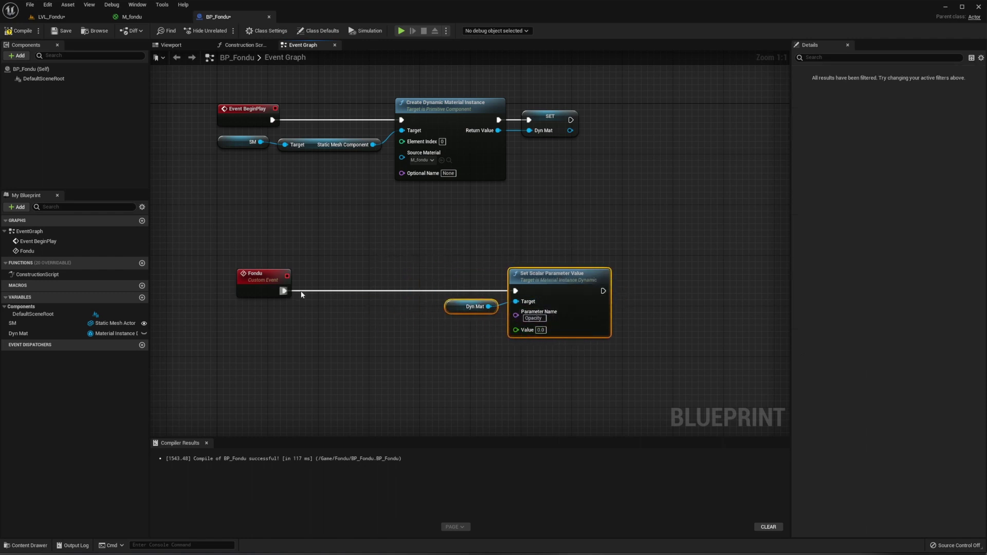
Disconnect Fondu from Set Scalar Parameter Value and add a Timeline node
alt+click(283, 291)
right_click(349, 350)
text(timeline)
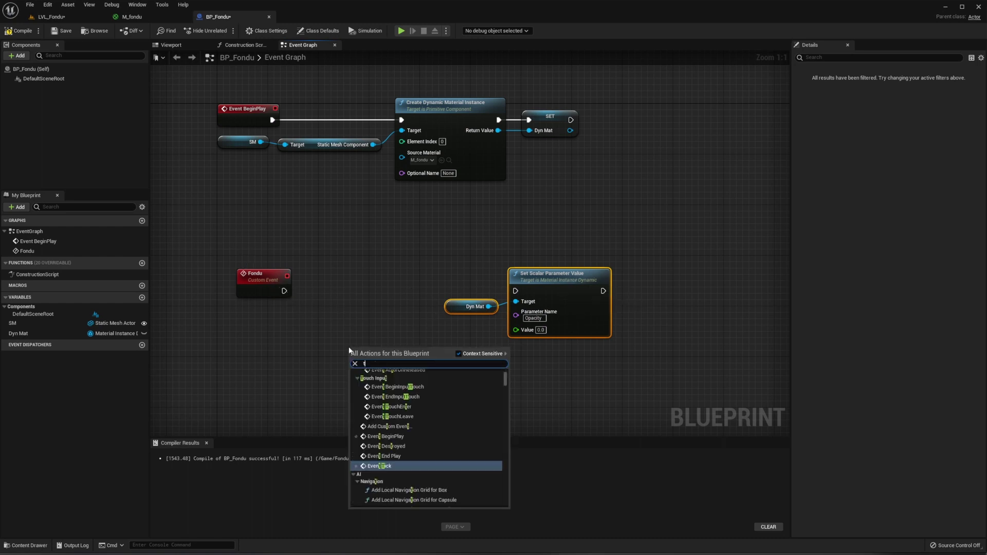
key(Return)
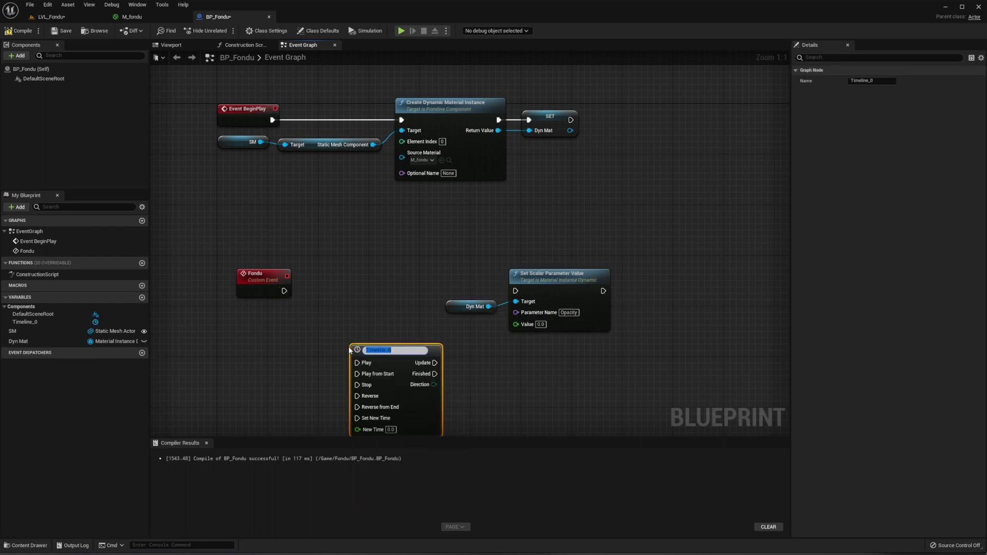
Rename the timeline Timeline_fondu and open it in the timeline editor
click(414, 352)
text(fondu)
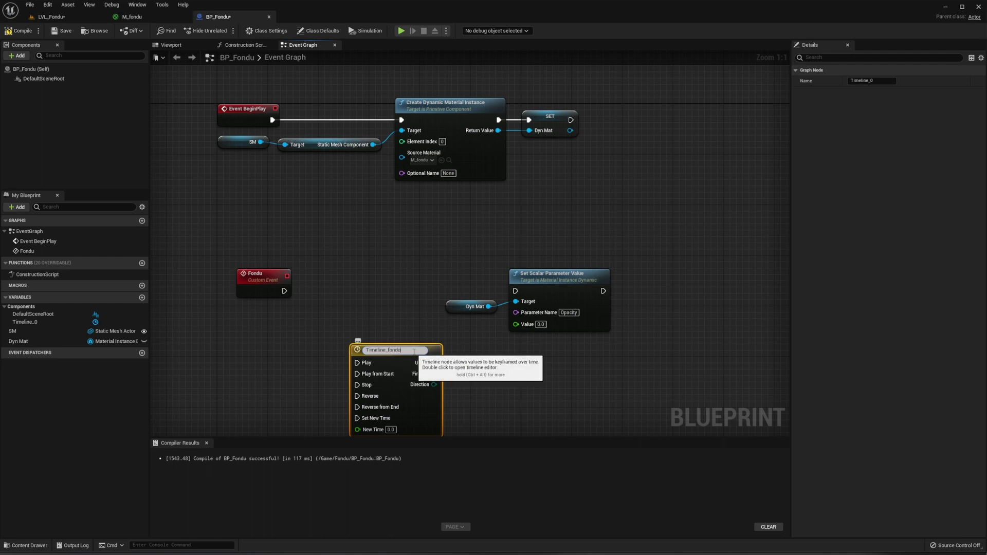
key(Return)
drag(414, 352, 391, 326)
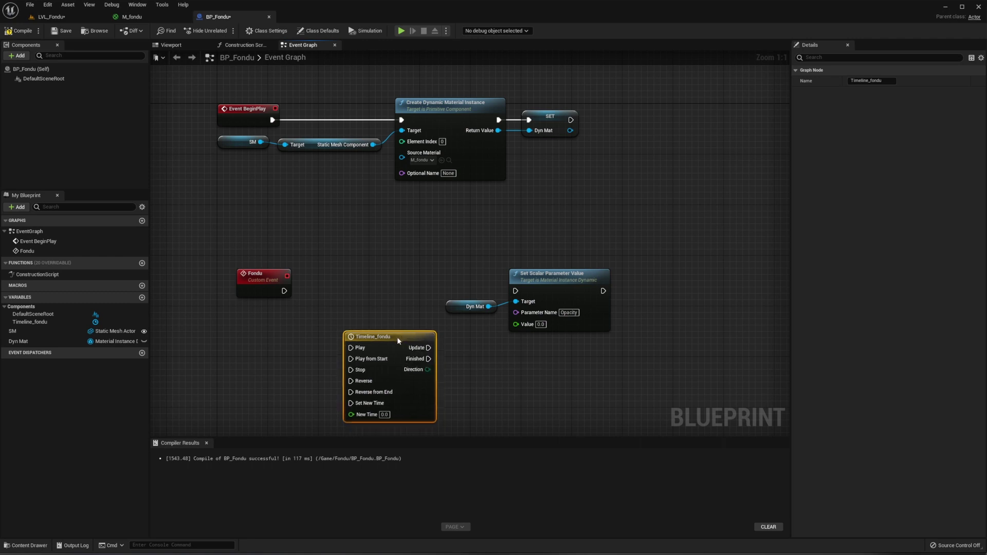
double_click(390, 326)
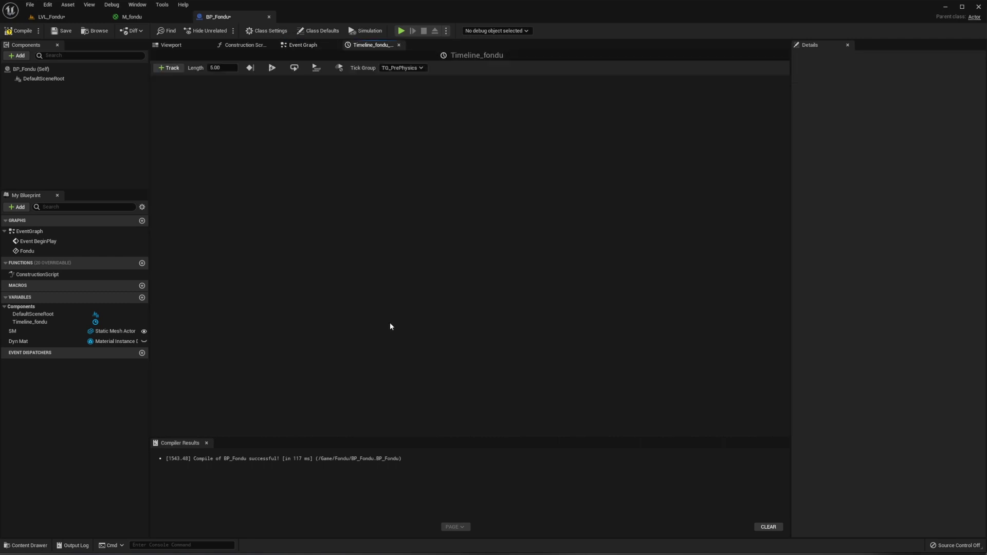
Add a float track with a first curve key at time 0, value 0
click(170, 70)
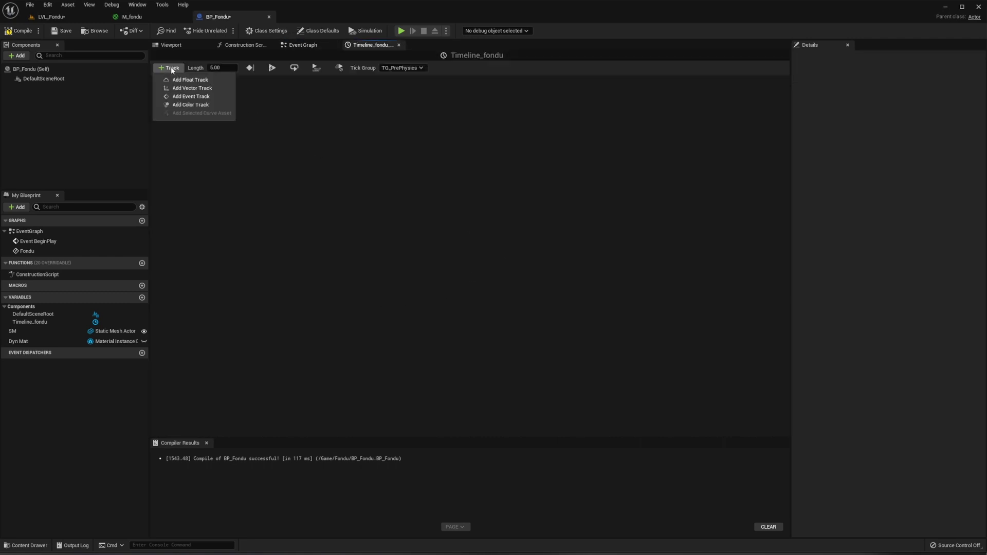
click(205, 81)
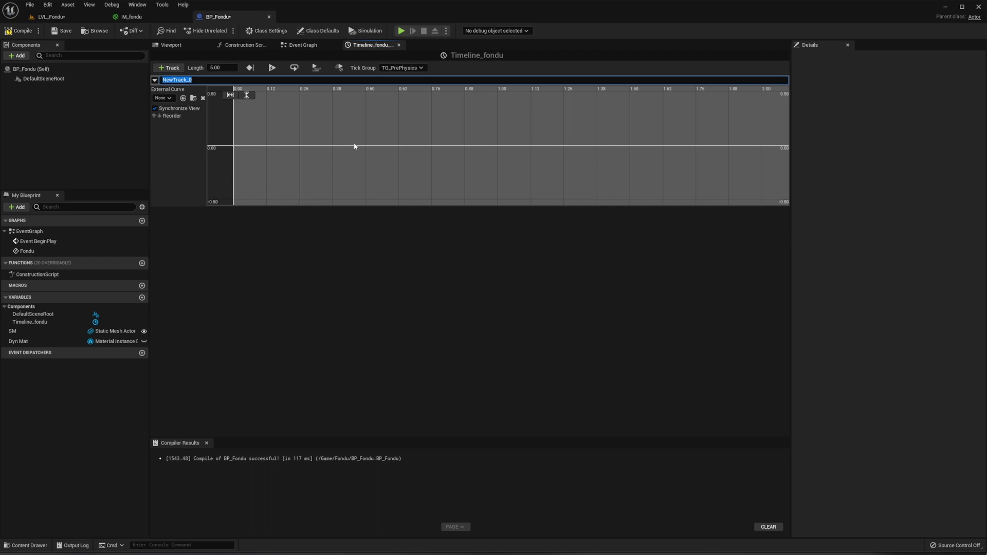
mouse_move(238, 148)
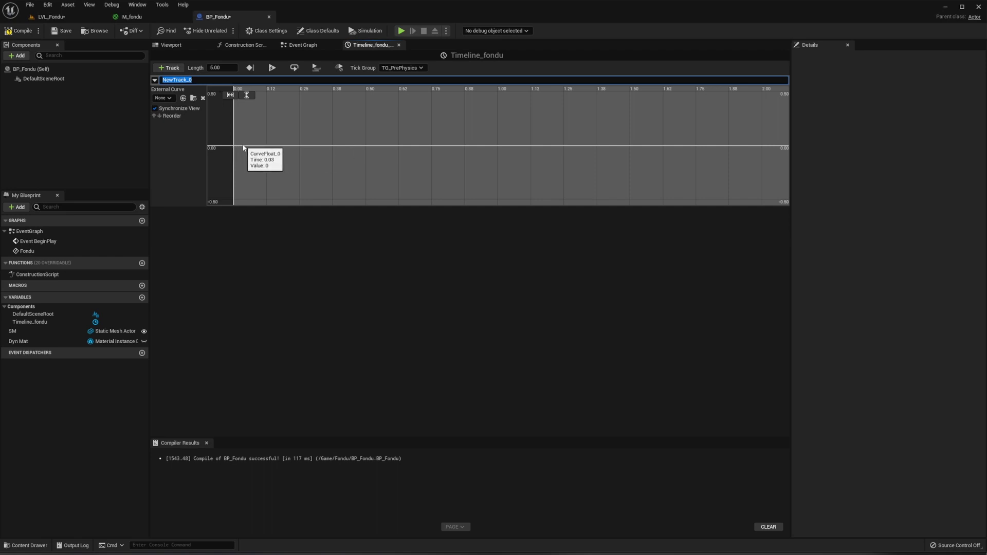
right_click(238, 148)
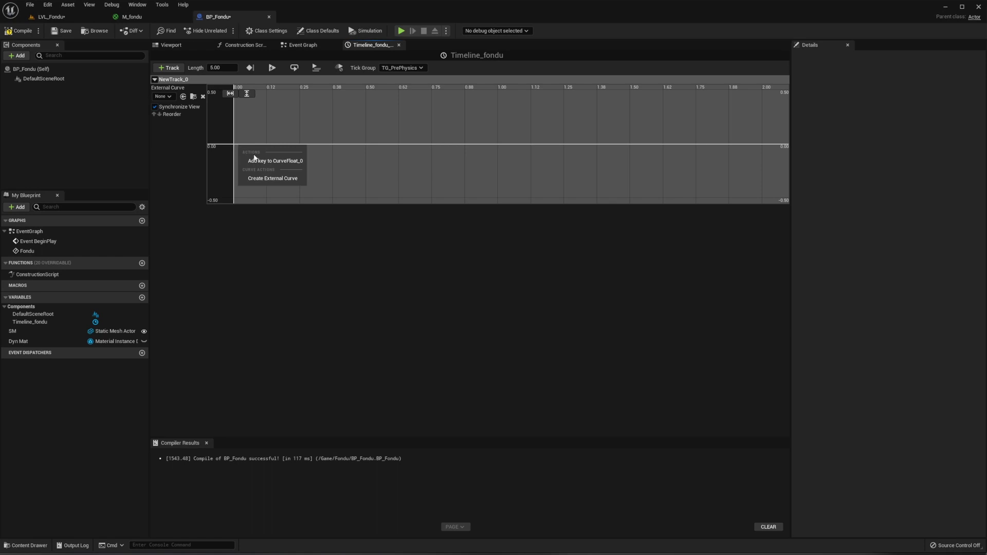
click(254, 160)
click(284, 93)
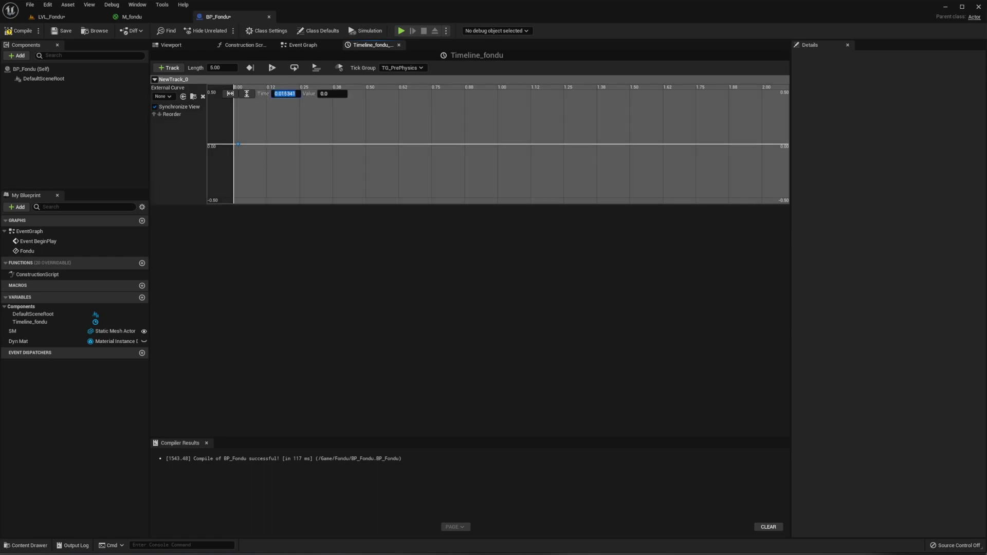
text(0)
Add a second key at time 1, value 1, and fit the curve horizontally and vertically
right_click(300, 149)
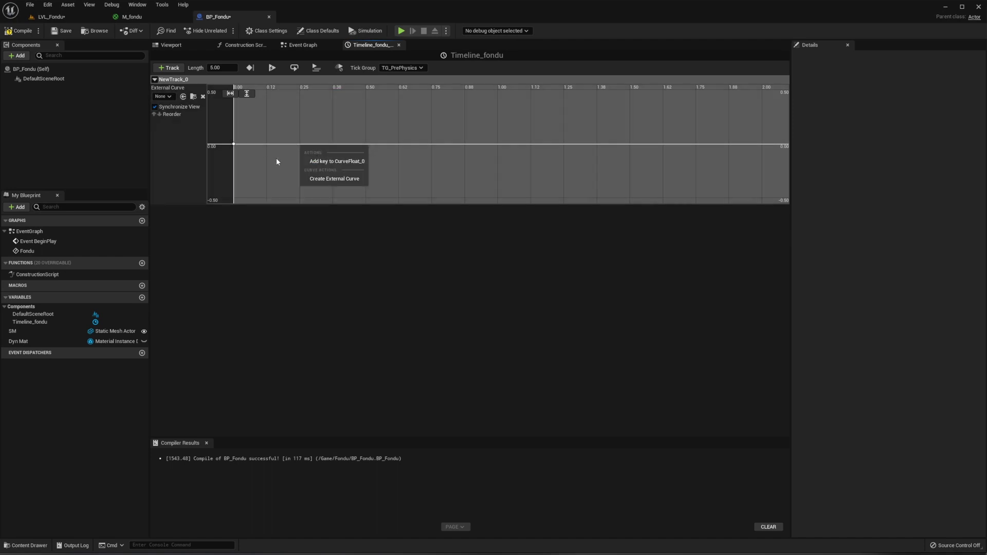
click(331, 162)
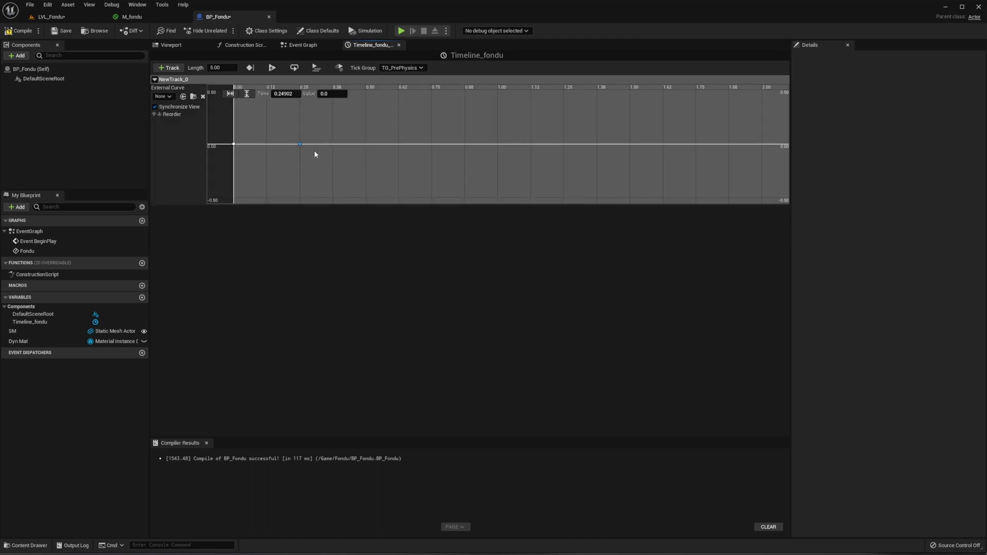
click(284, 94)
text(1)
key(Return)
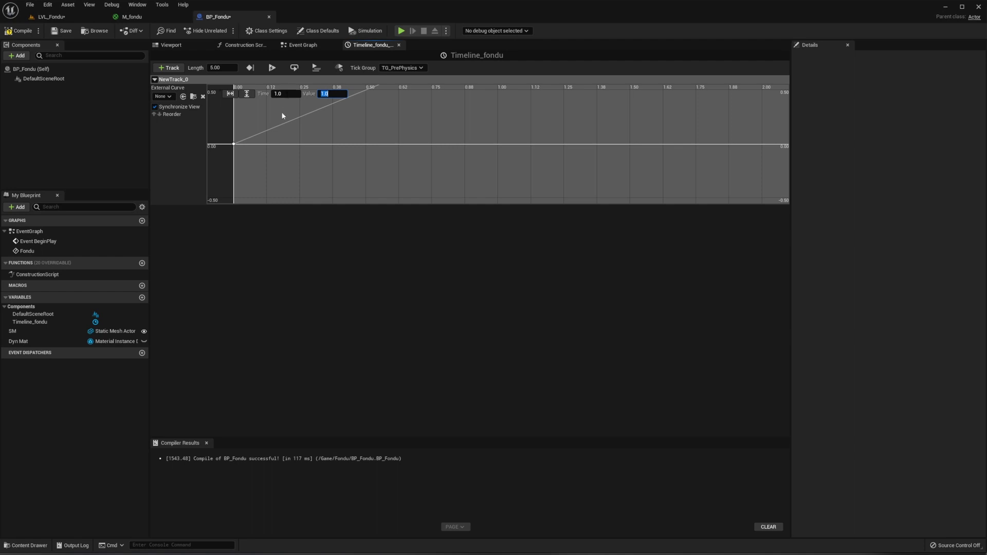
click(230, 94)
click(247, 93)
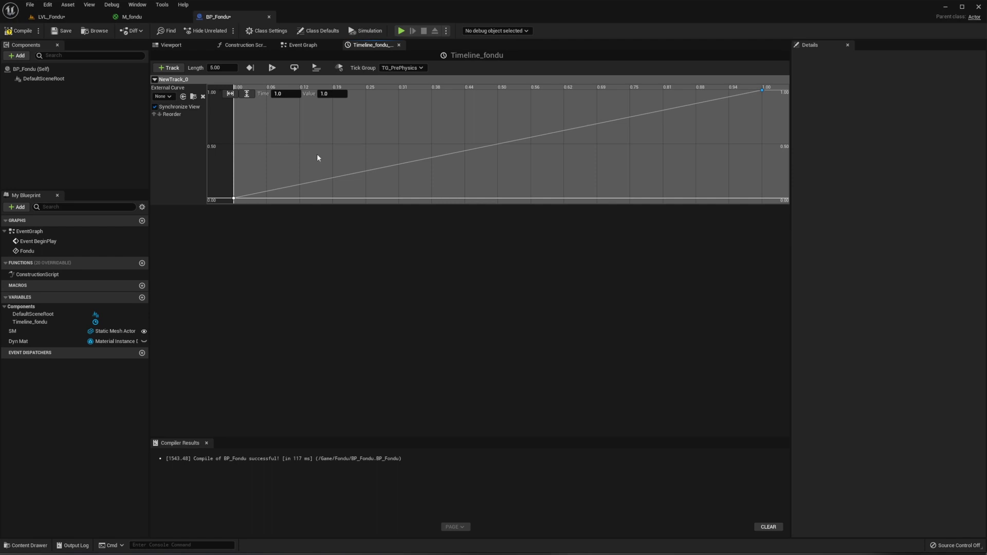
Set the first key's interpolation to Linear for a straight 0-to-1 ramp
right_click(234, 200)
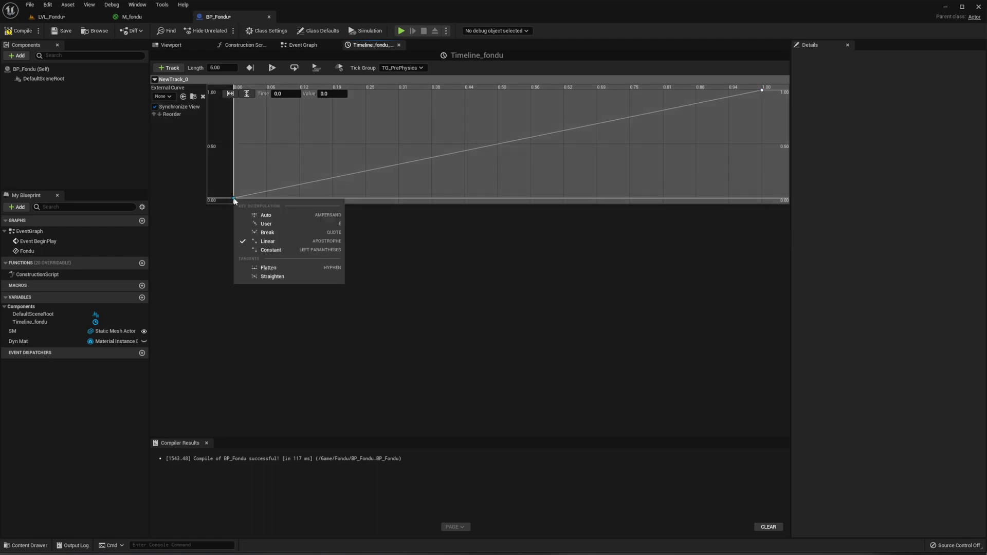
click(265, 215)
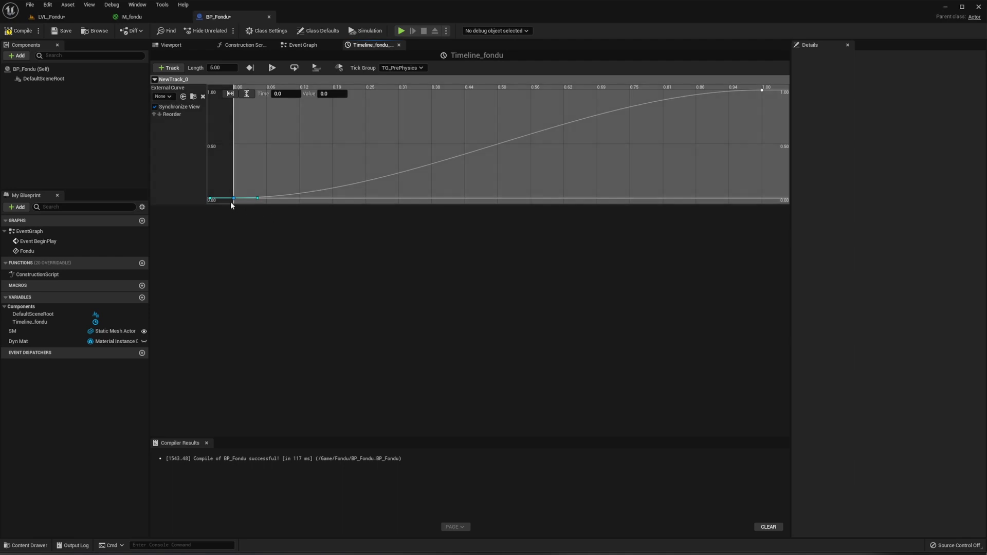
right_click(234, 199)
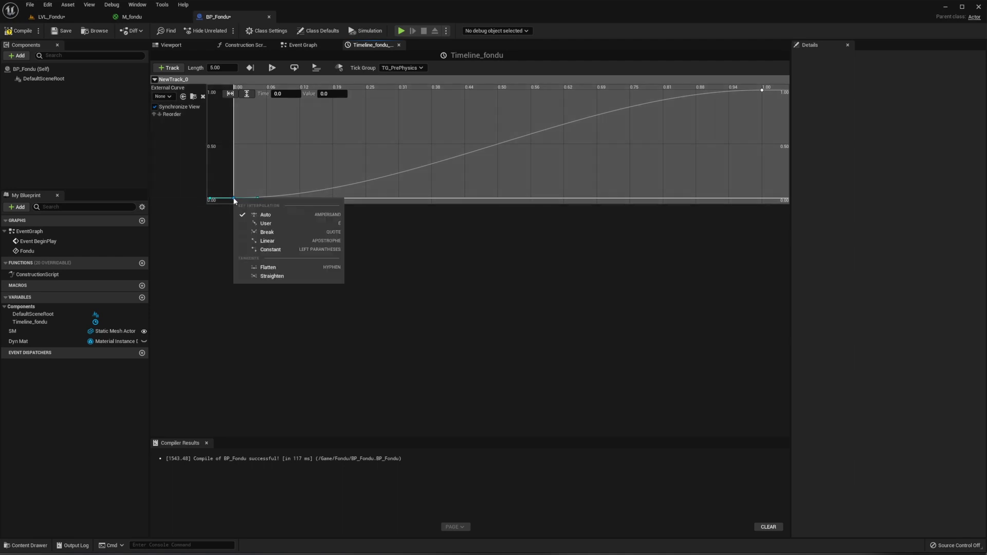
click(267, 241)
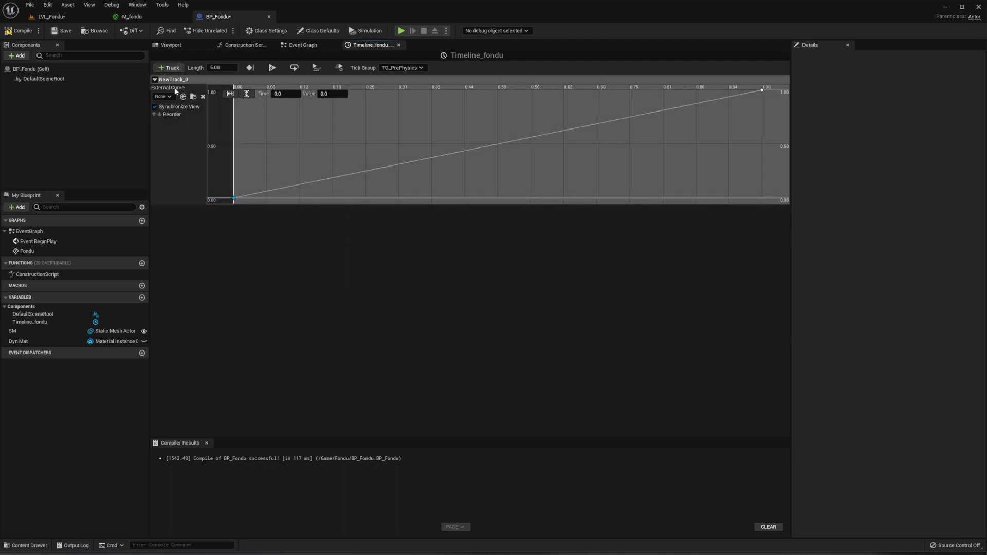
Rename the track NewTrack_0 to pourcentage
key(F2)
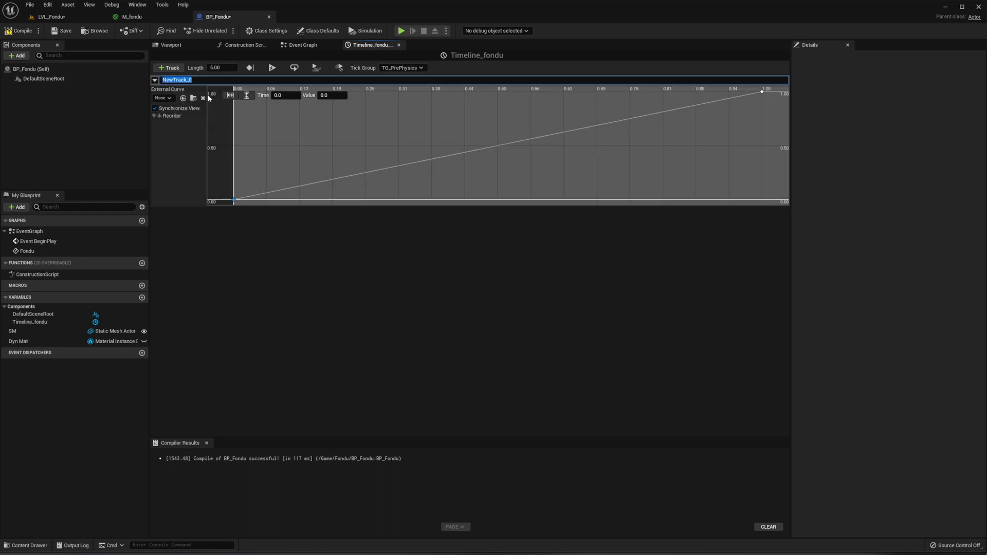
text(pourcentage)
key(Return)
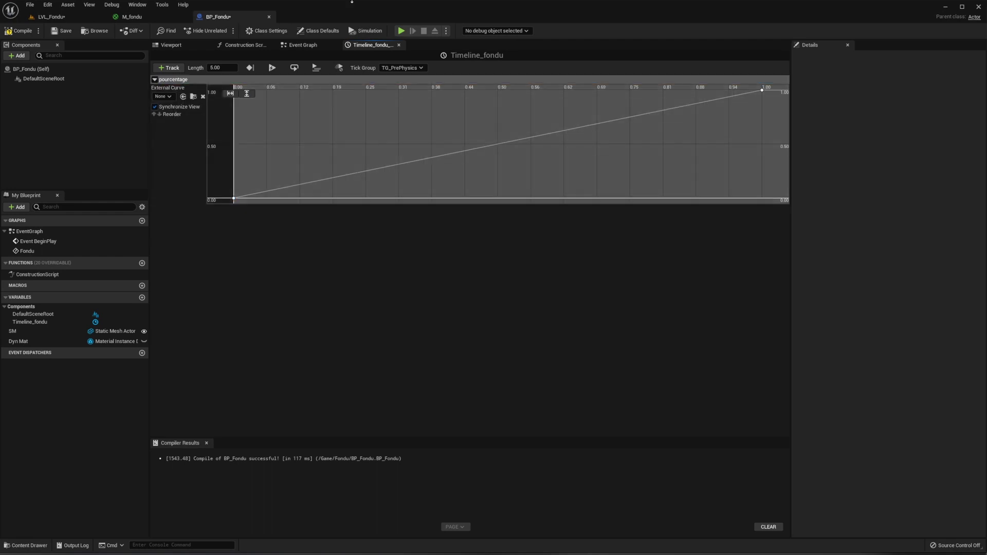
Compile and save, then add a Flip Flop node after the Fondu event
click(20, 30)
click(63, 30)
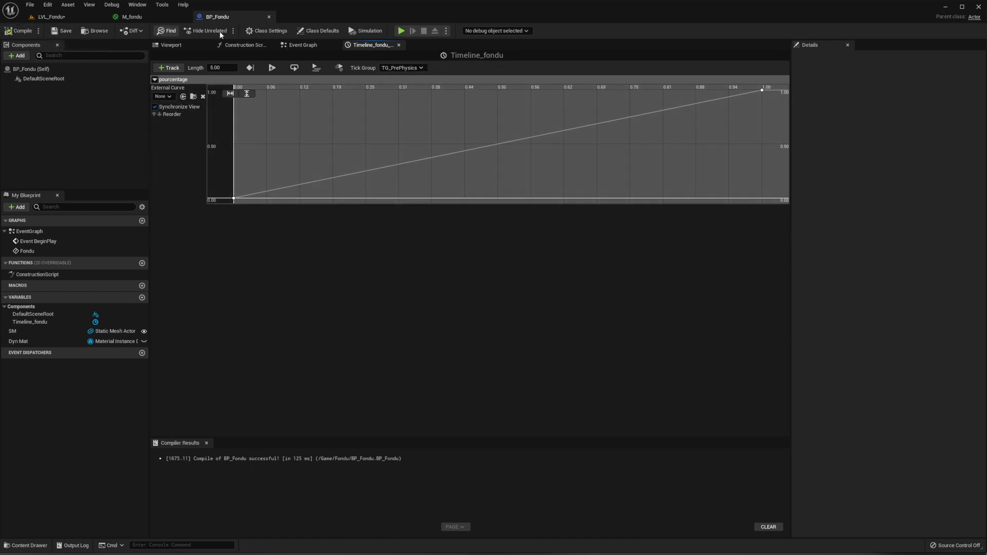
click(399, 45)
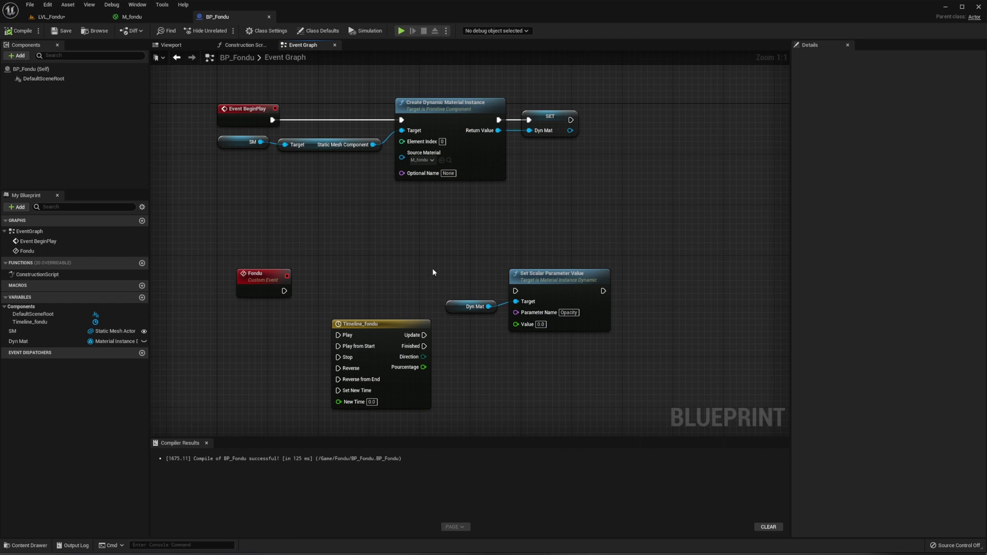
mouse_move(267, 286)
mouse_down()
mouse_move(236, 286)
mouse_move(280, 293)
mouse_up()
text(f)
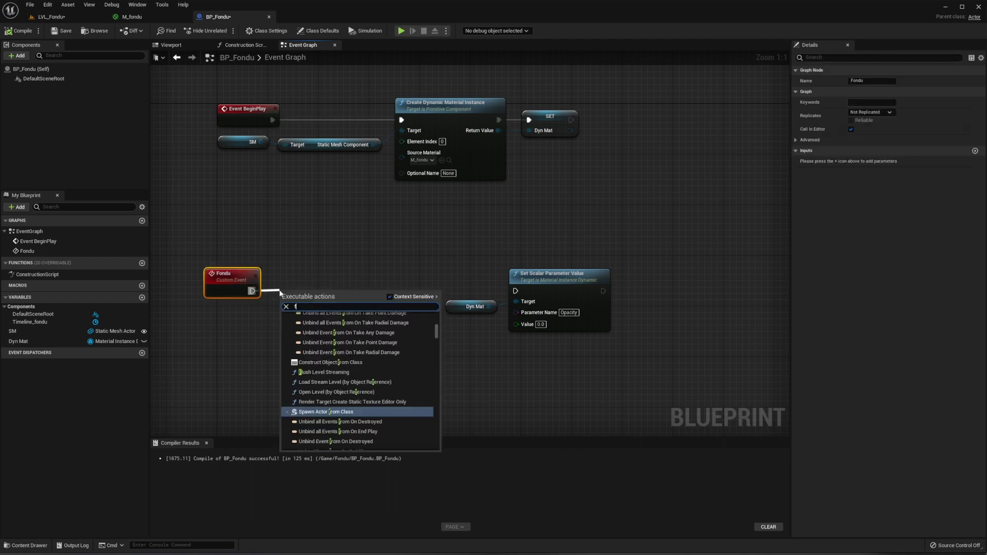
text(lip)
key(Return)
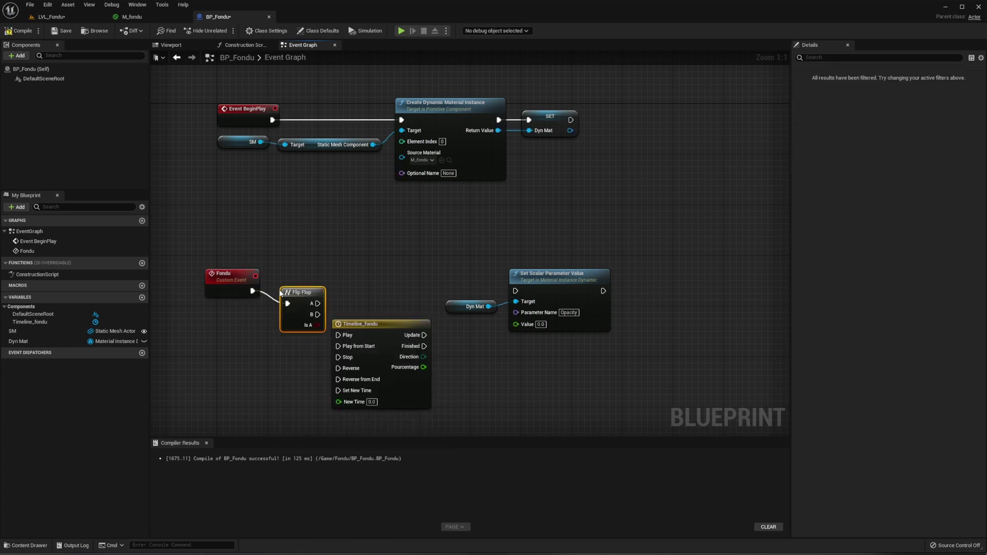
drag(289, 291, 276, 291)
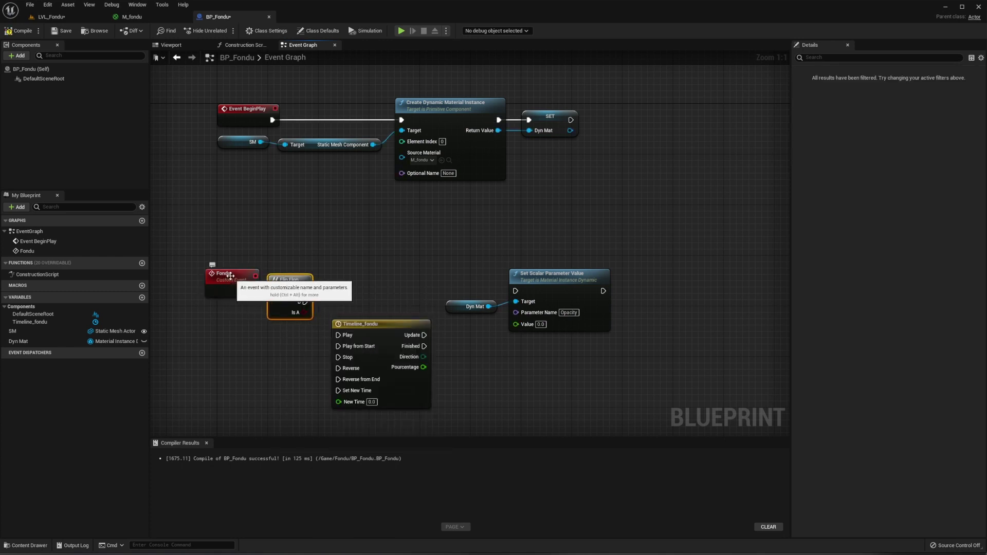
Wire Flip Flop A to Play, B to Reverse, and pourcentage to Set Scalar's Value
mouse_move(304, 291)
mouse_down()
mouse_move(338, 336)
mouse_move(371, 316)
mouse_move(371, 279)
mouse_move(514, 291)
mouse_up()
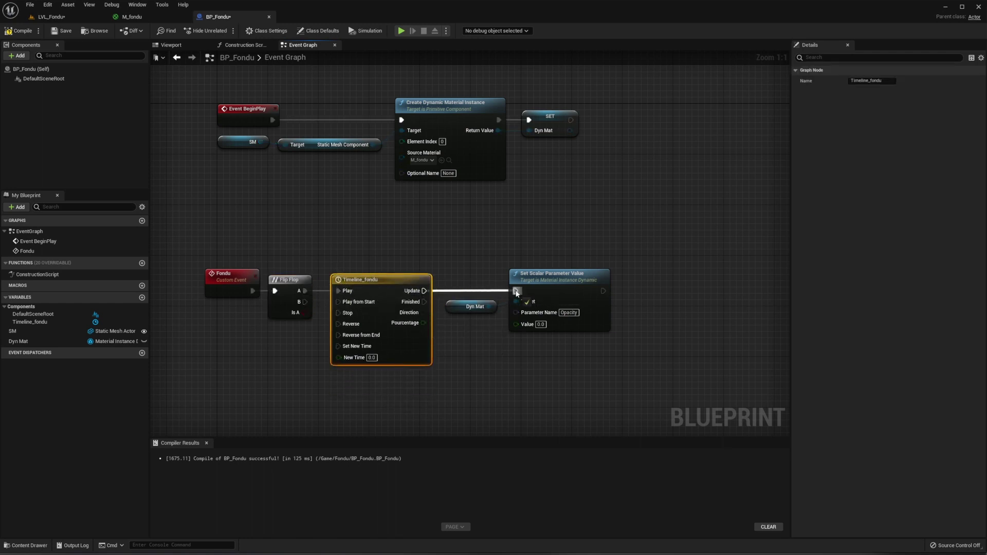
drag(304, 302, 338, 324)
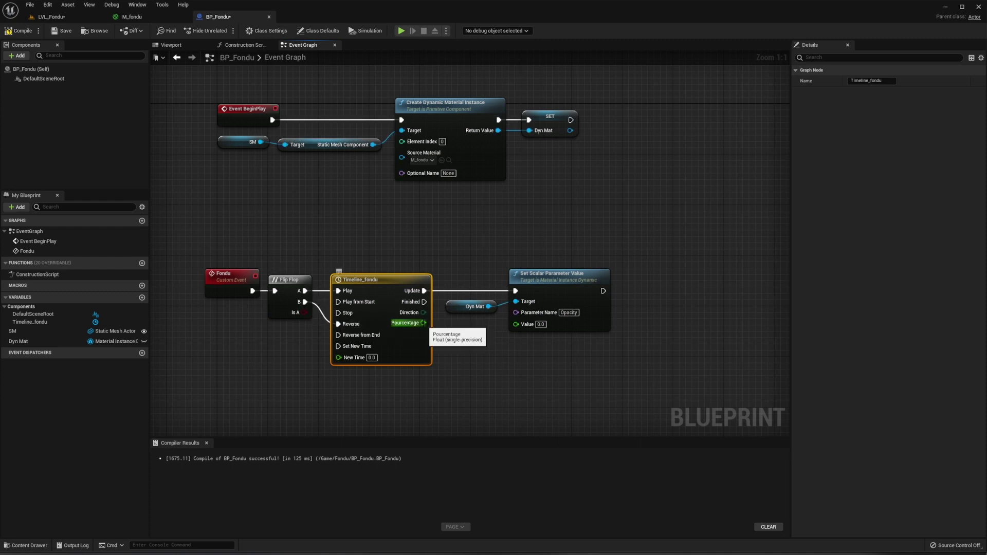
drag(423, 323, 516, 324)
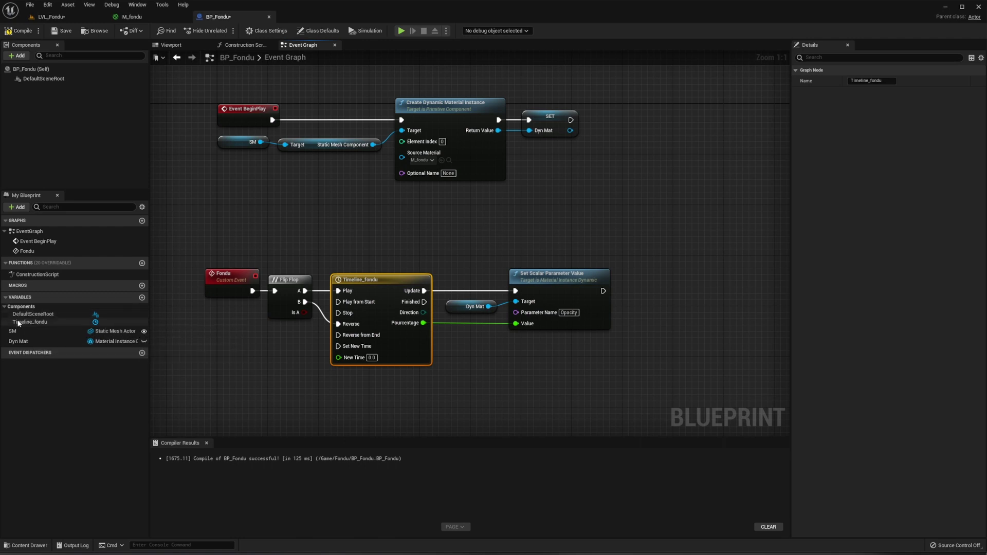
Add a Timeline_fondu getter and a Set Play Rate node running after setting Dyn Mat on BeginPlay
mouse_move(19, 323)
mouse_down()
mouse_move(301, 298)
mouse_move(594, 179)
mouse_up()
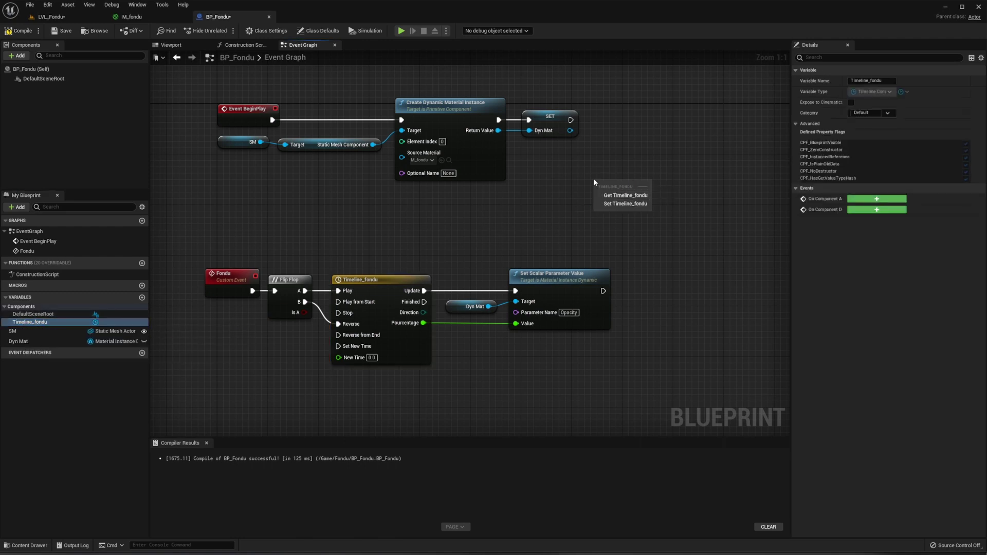
click(615, 197)
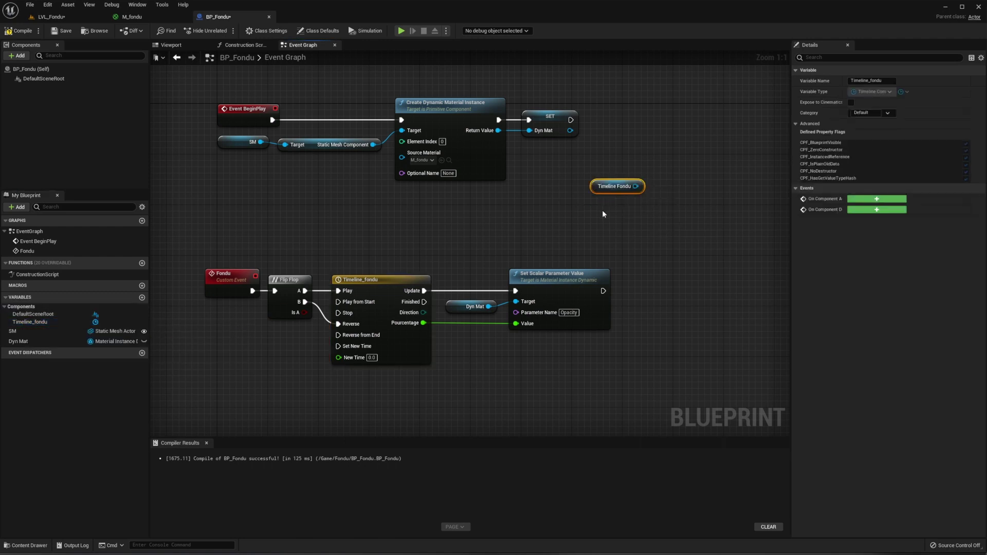
right_drag(602, 209, 588, 220)
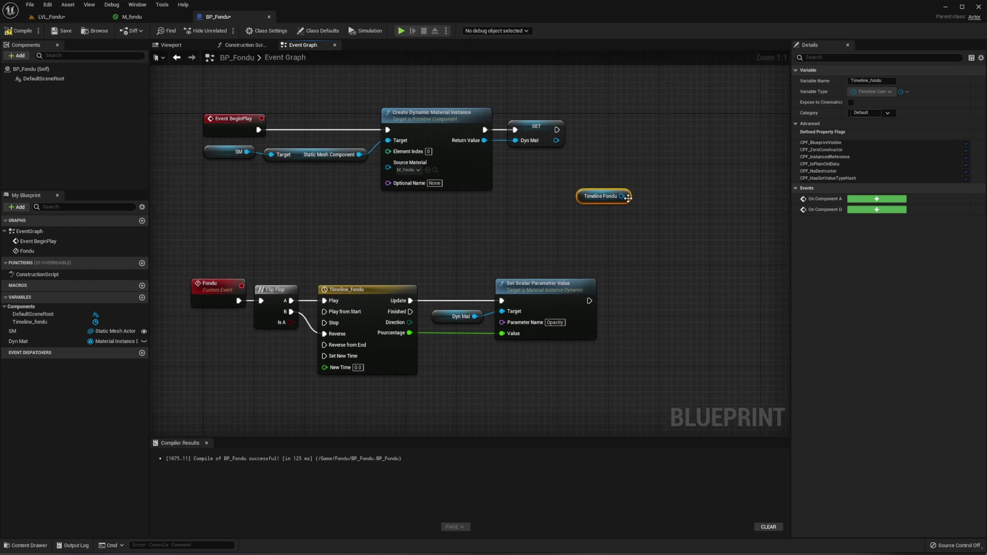
mouse_move(628, 198)
mouse_down()
mouse_move(583, 196)
mouse_move(624, 145)
mouse_up()
text(set)
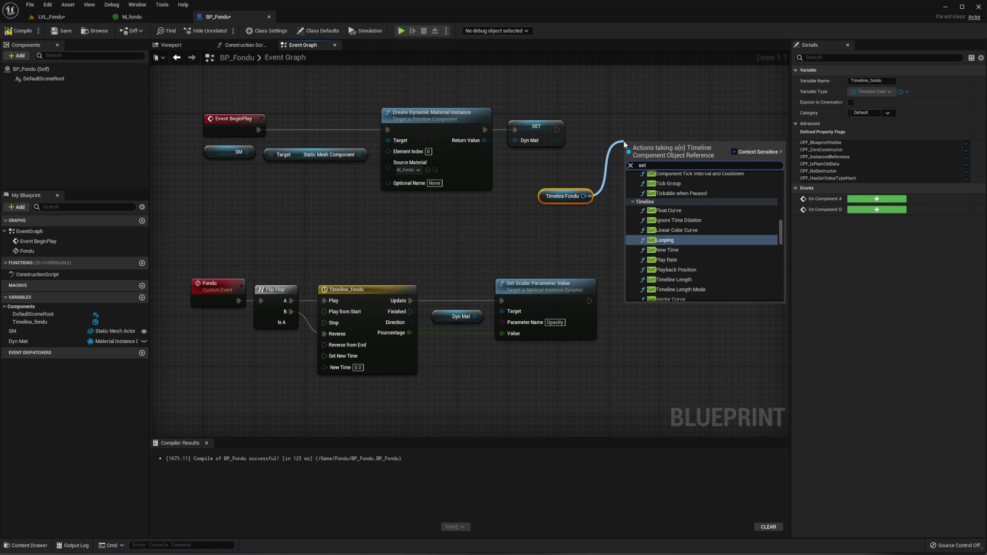
text( play rate)
key(Return)
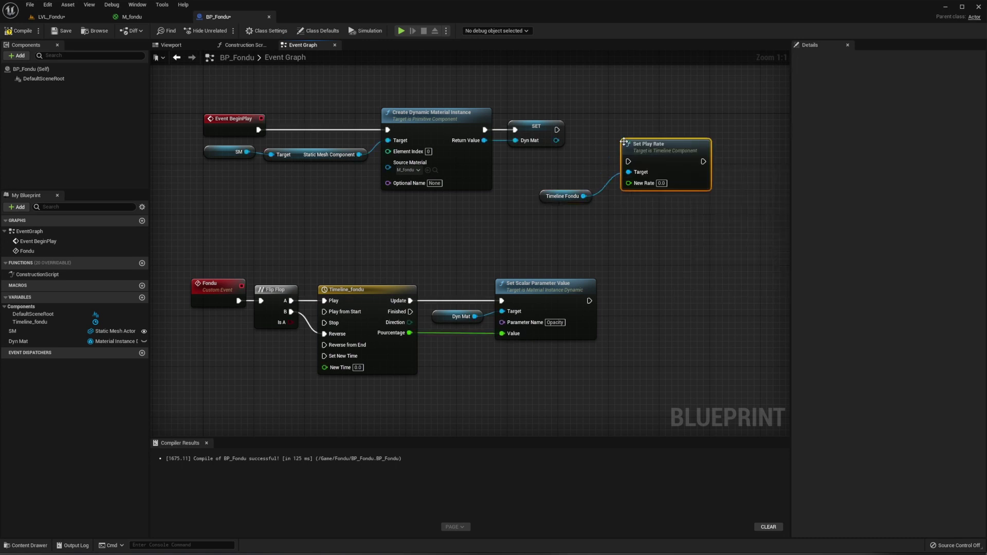
drag(644, 145, 651, 120)
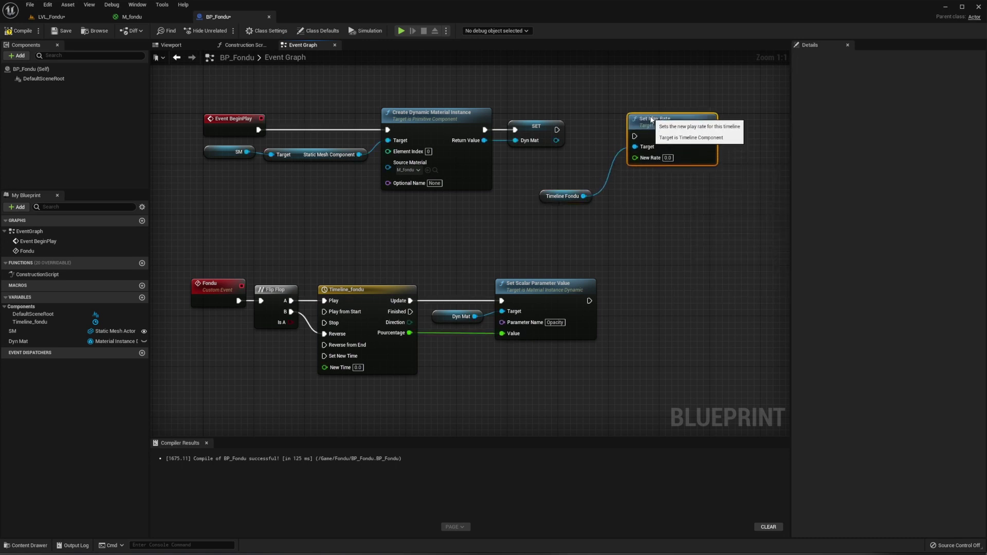
drag(556, 129, 635, 132)
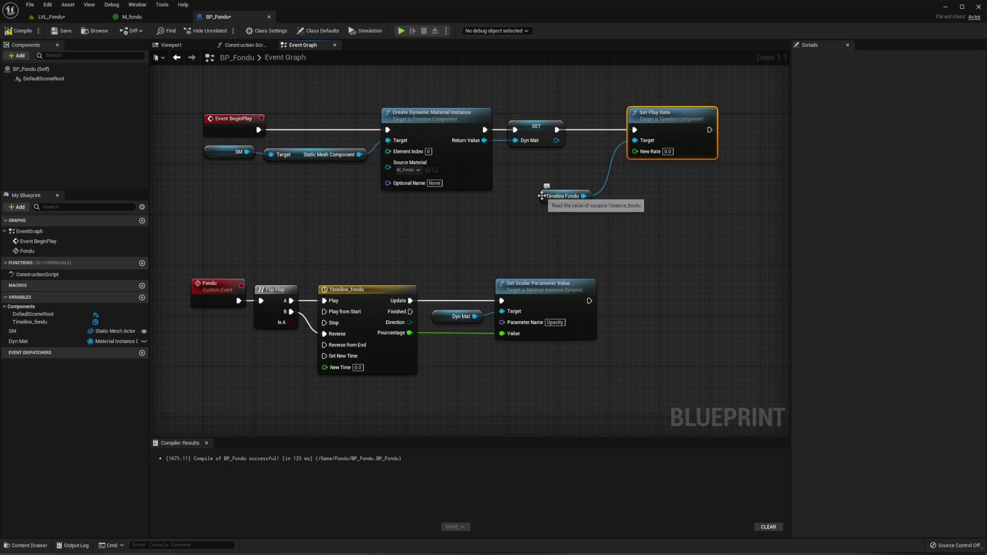
drag(541, 196, 561, 158)
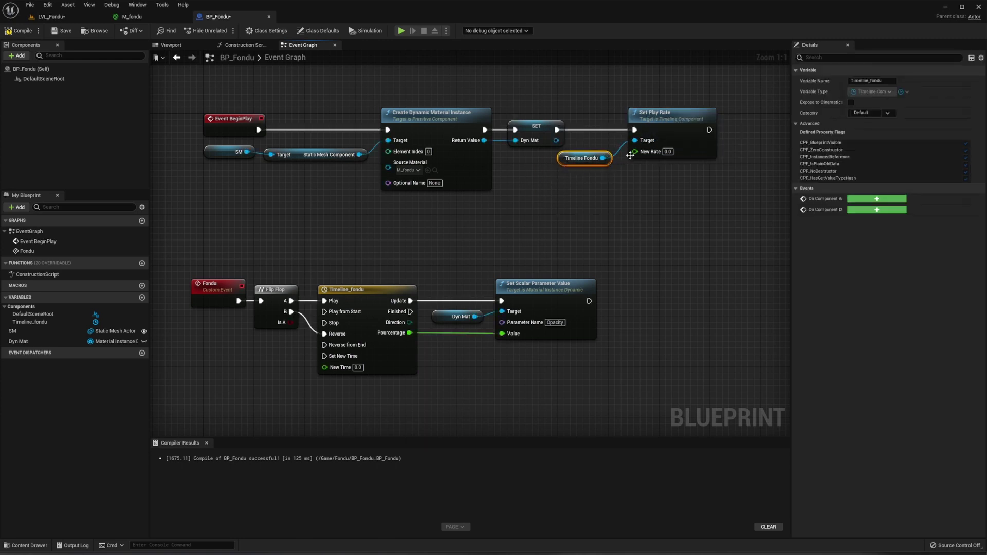
Feed New Rate from a Divide node with A=1.0 and B promoted to a new variable
drag(635, 151, 622, 215)
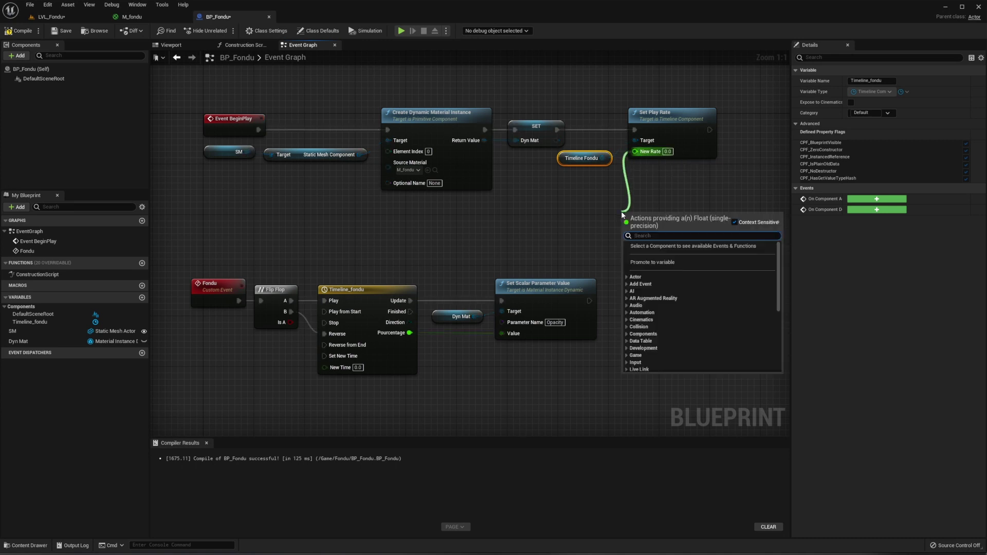
text(/)
key(Return)
click(622, 222)
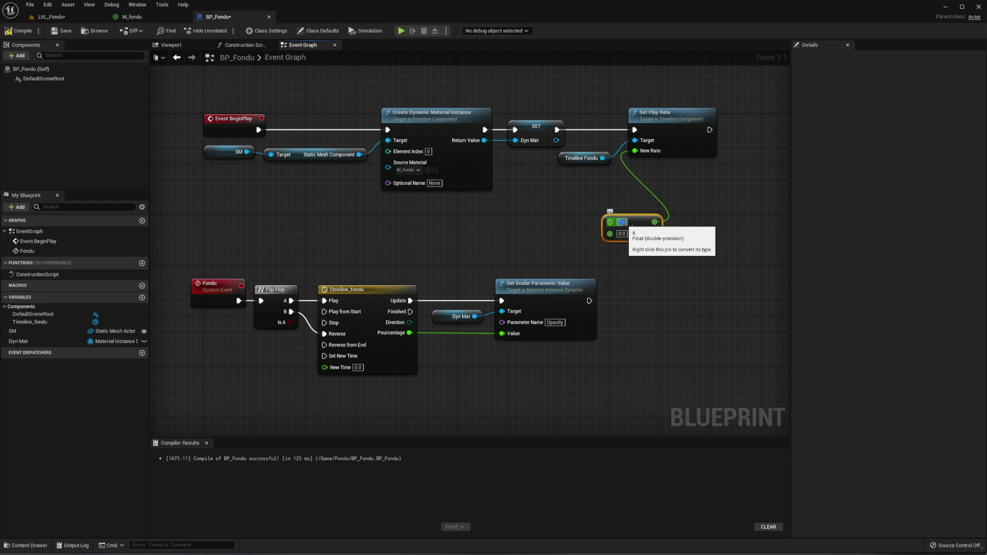
right_click(611, 234)
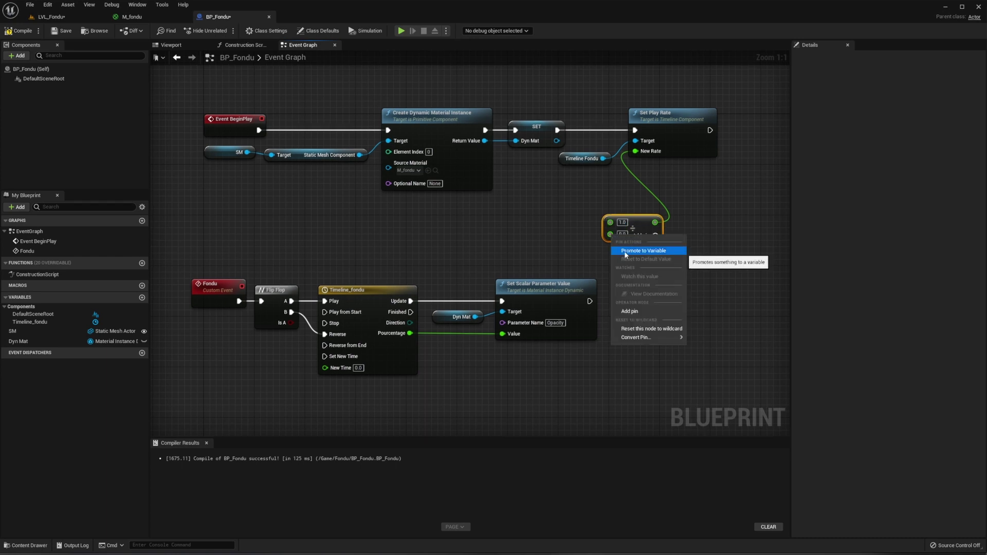
click(624, 251)
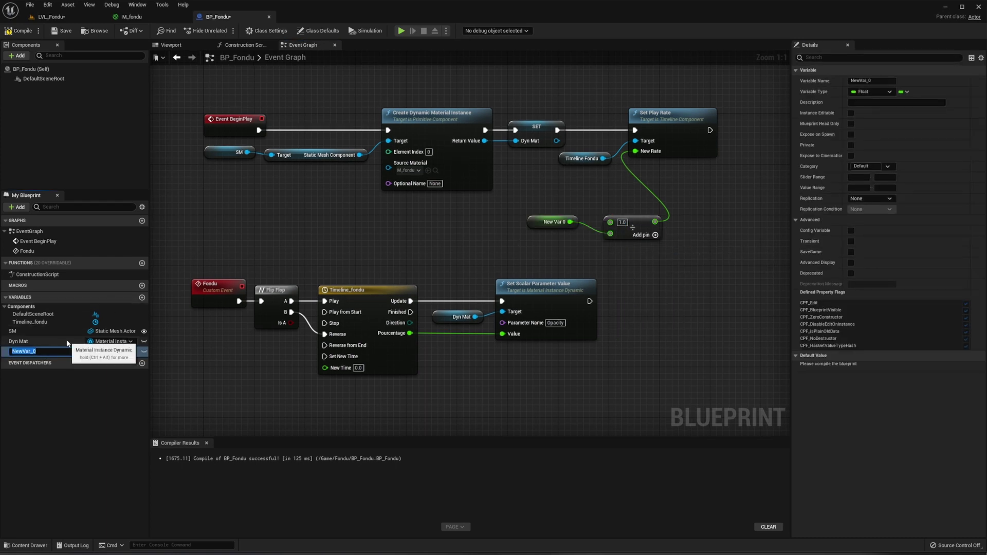
Name the divisor variable Duree, make it instance editable, and compile and save
text(Duree)
key(Return)
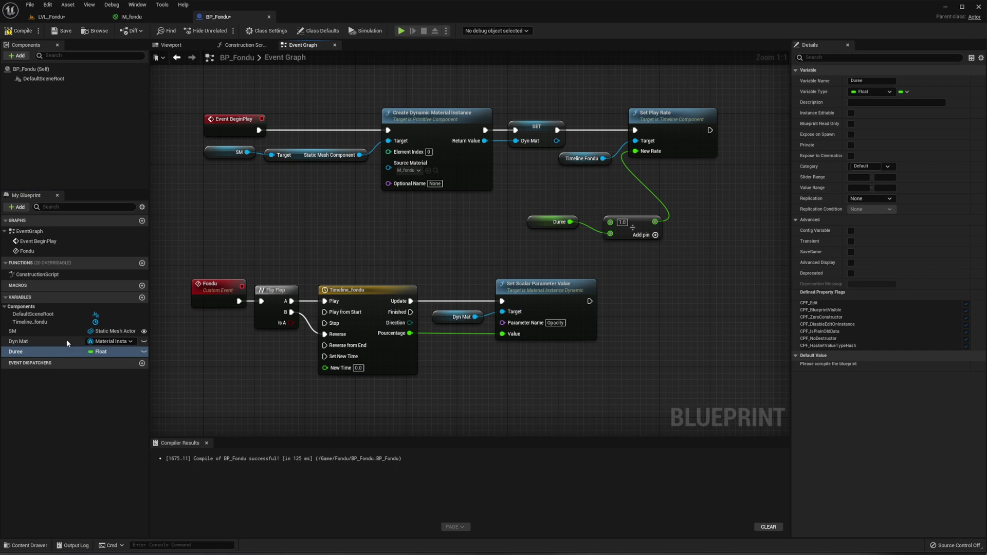
drag(530, 220, 543, 232)
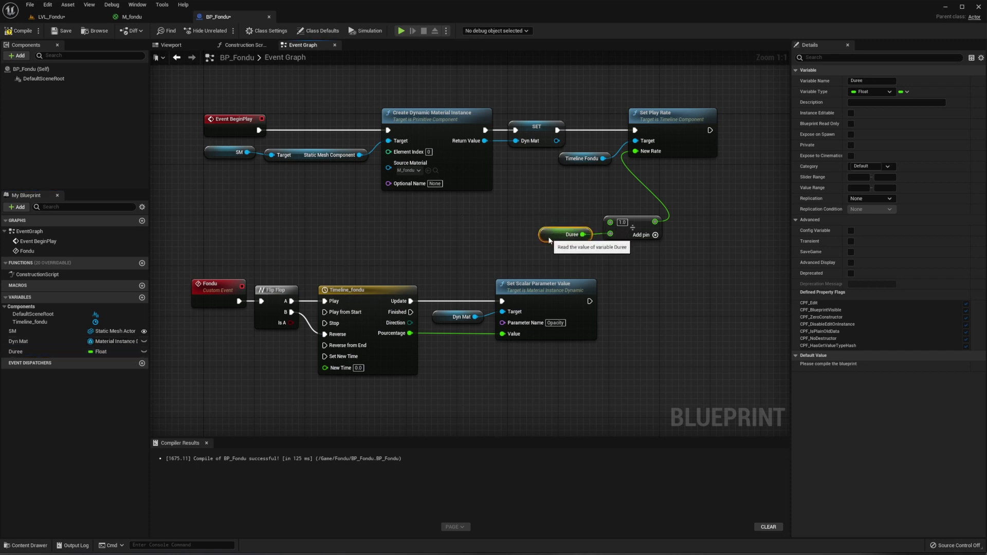
click(144, 353)
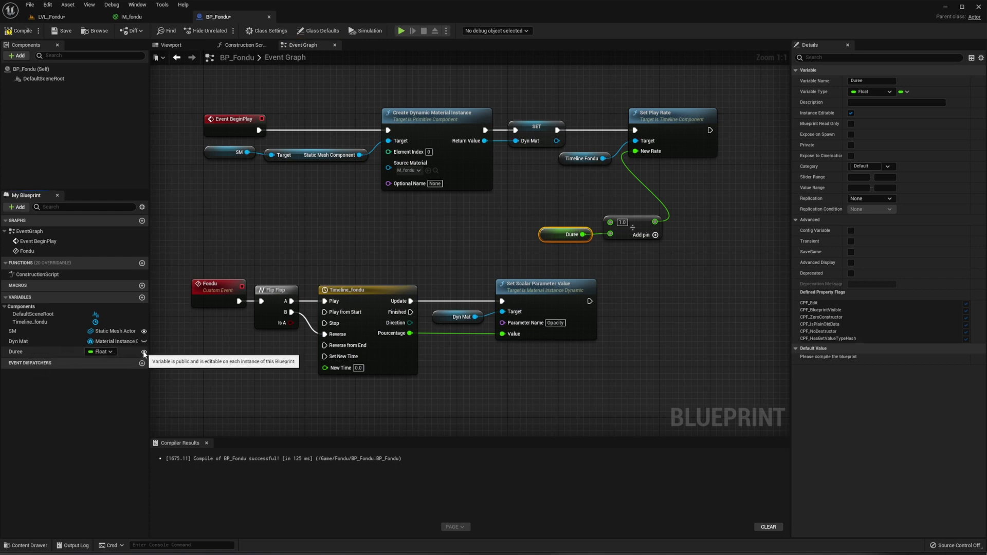
click(20, 30)
click(62, 30)
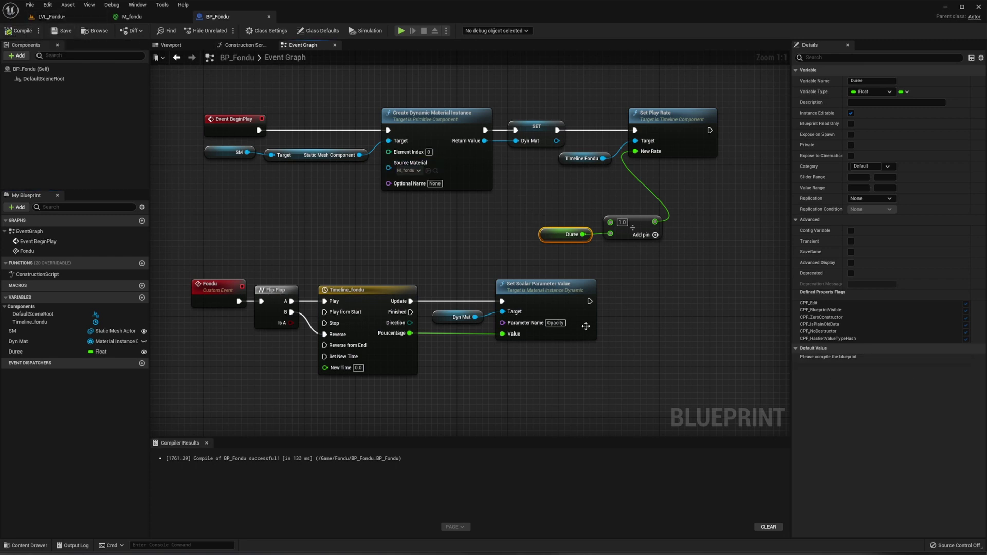
Give Duree a default of 3.0, move Duree and Divide beside Set Play Rate, and return to LVL_Fondu
click(28, 354)
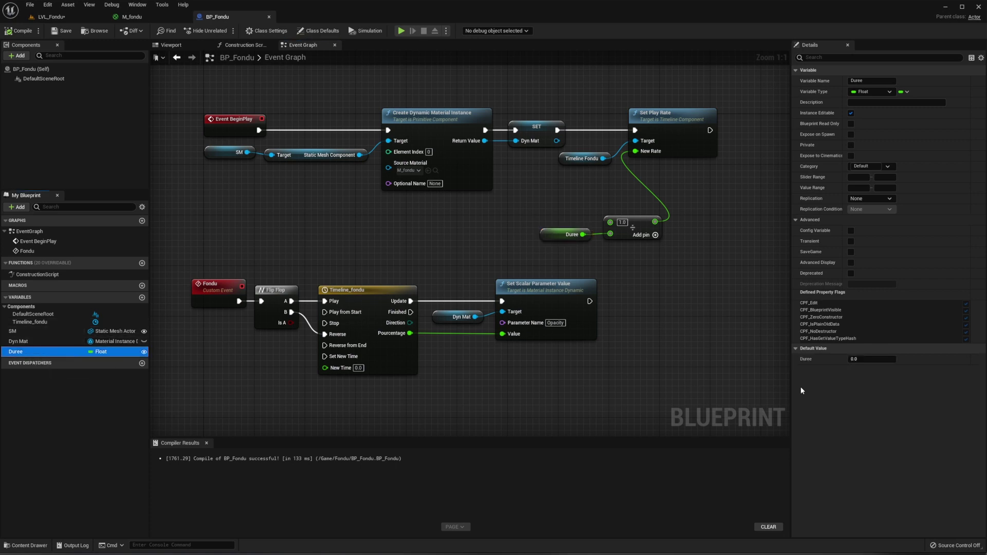
click(856, 359)
text(3)
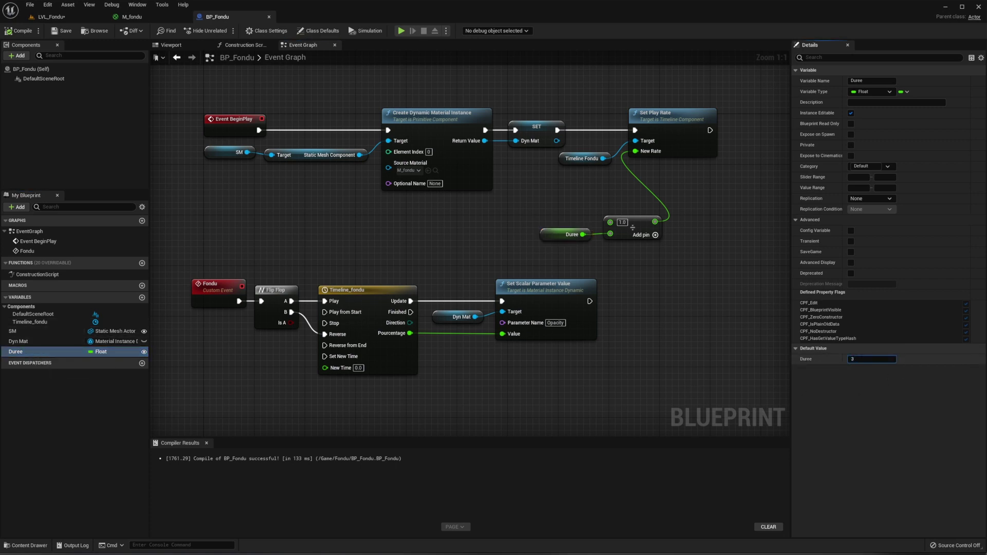
drag(626, 257, 558, 226)
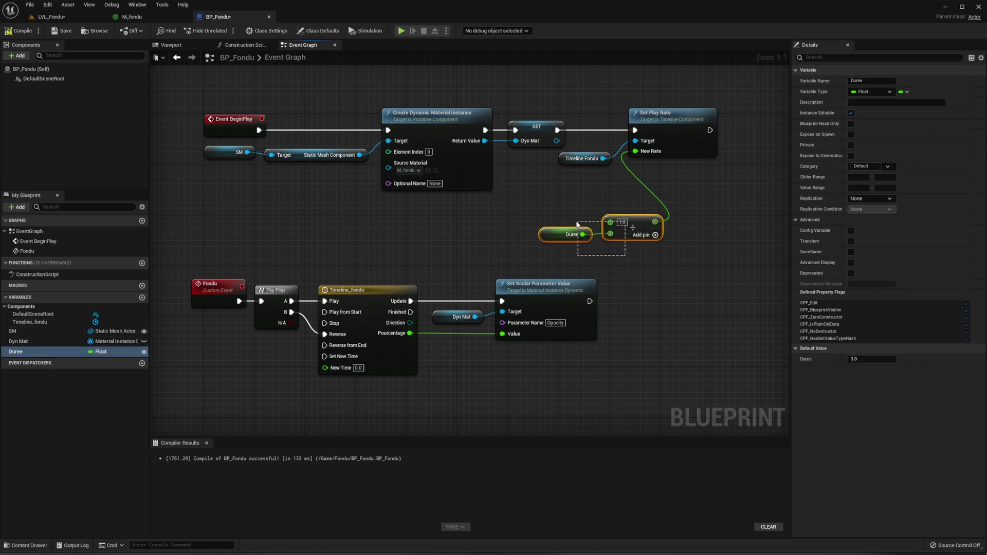
drag(638, 220, 611, 182)
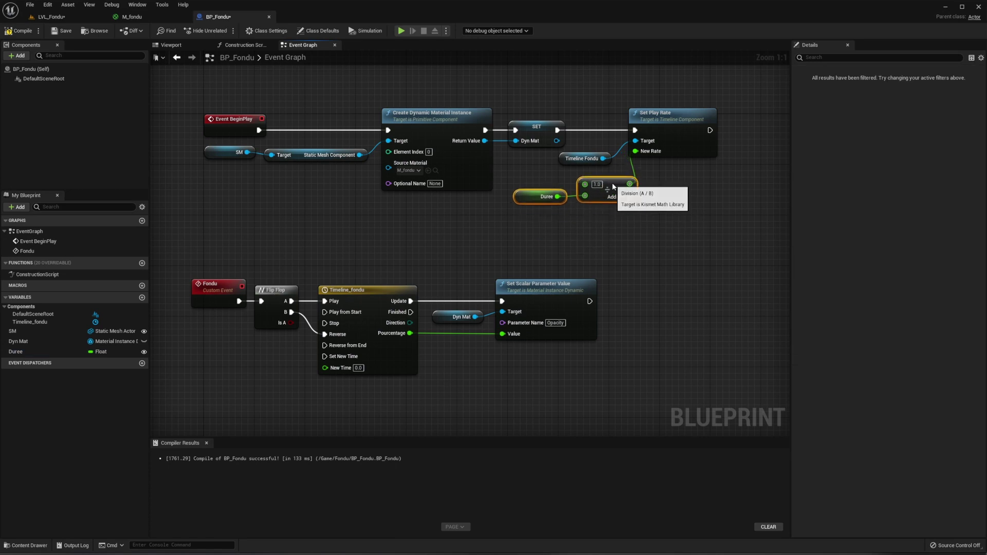
click(51, 17)
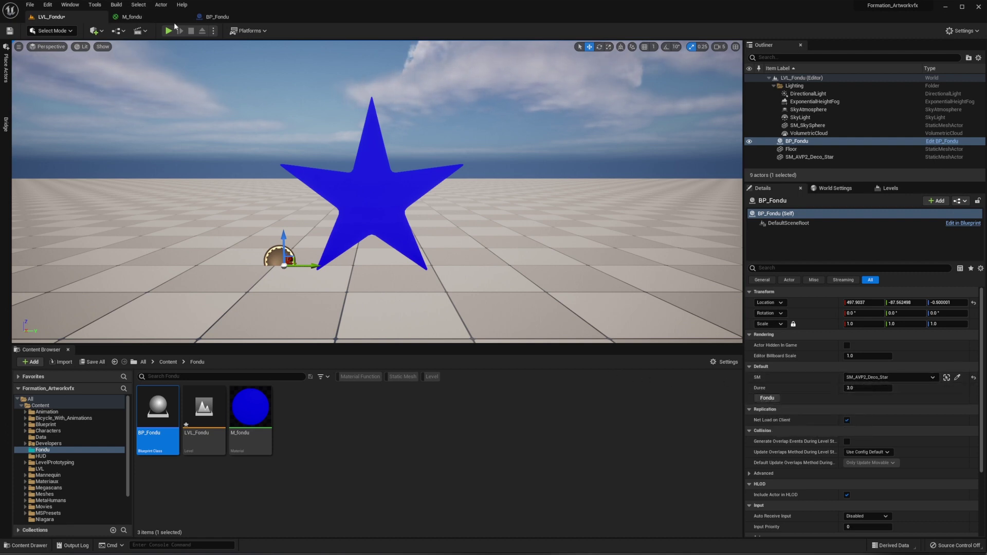
click(217, 17)
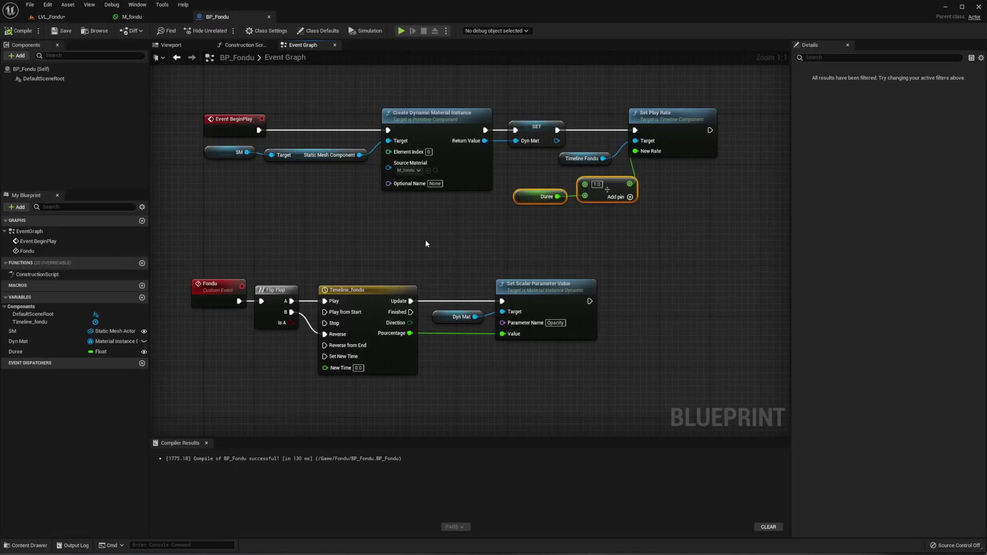
click(51, 17)
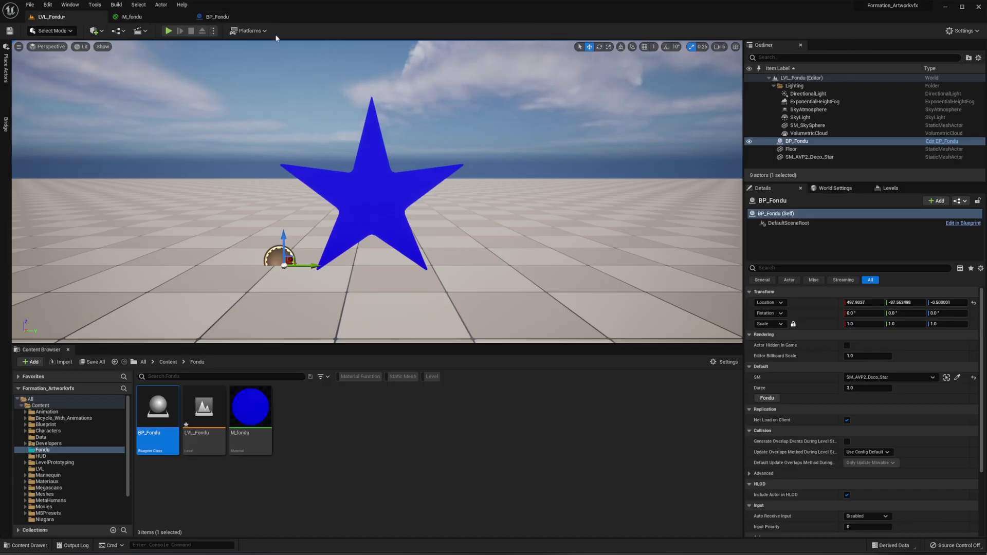
click(169, 30)
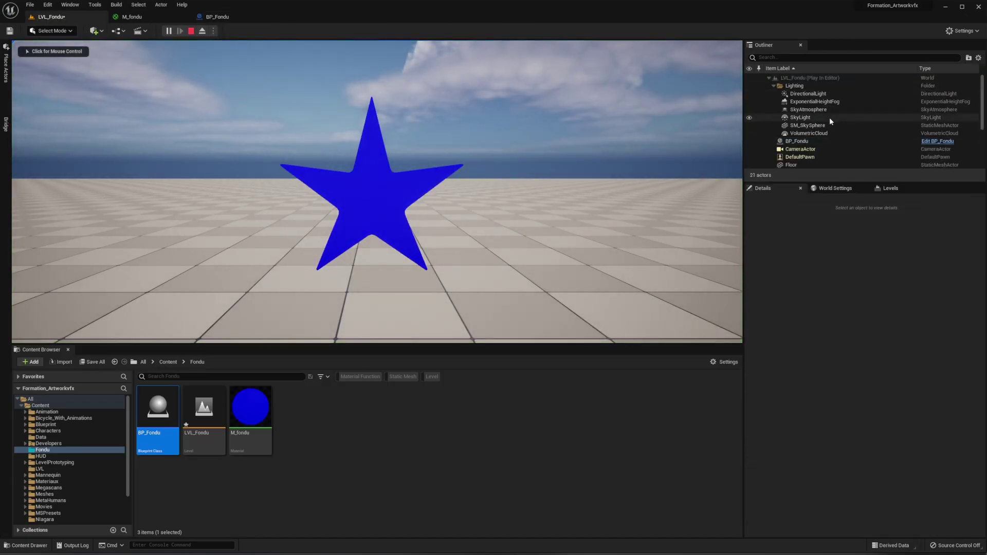
scroll(829, 121, down, 3)
scroll(829, 119, up, 2)
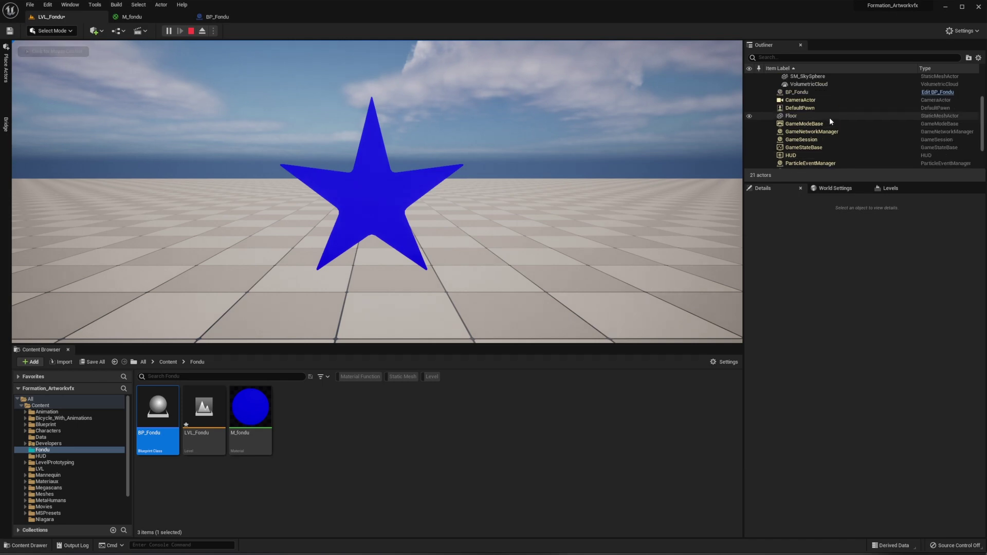
click(802, 92)
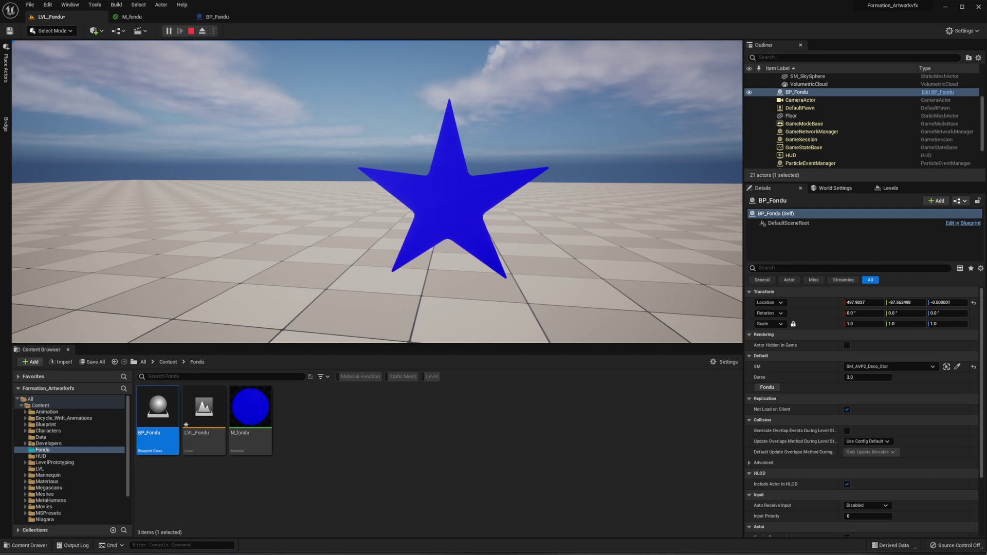
key(shift+F1)
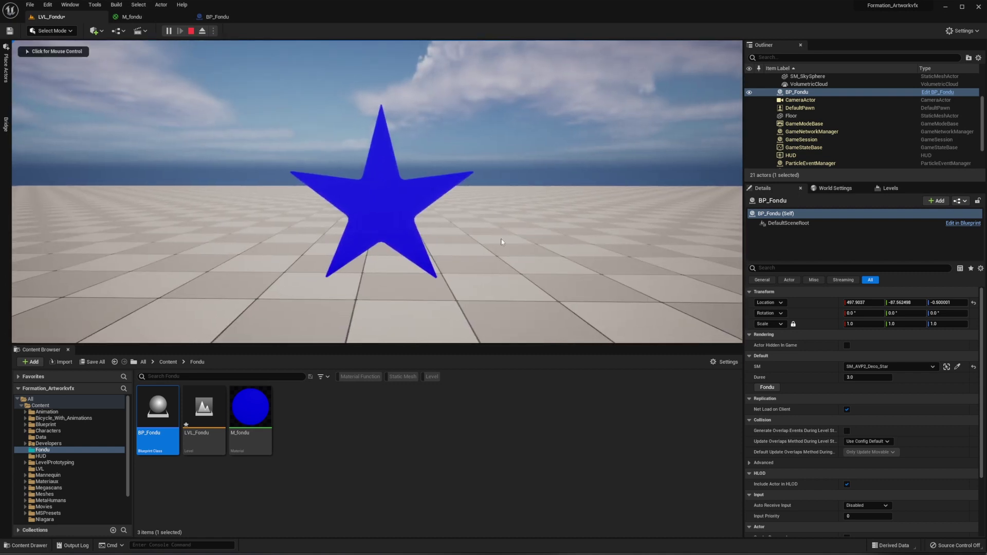
click(796, 92)
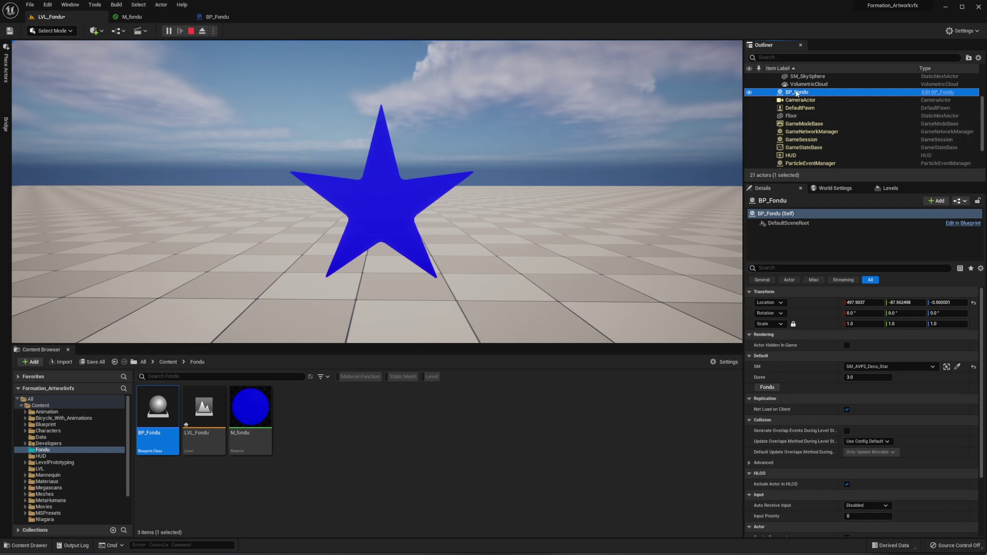
click(771, 388)
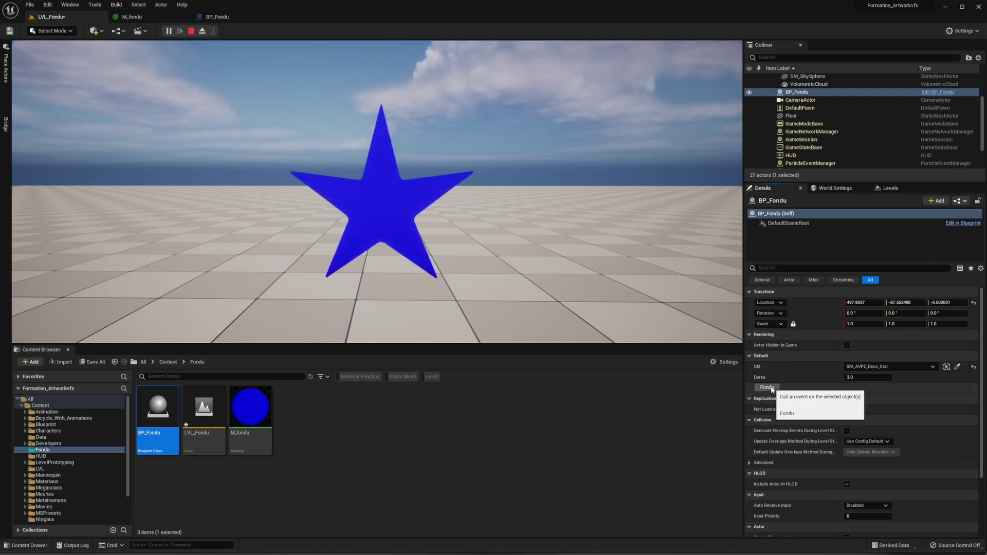
click(764, 389)
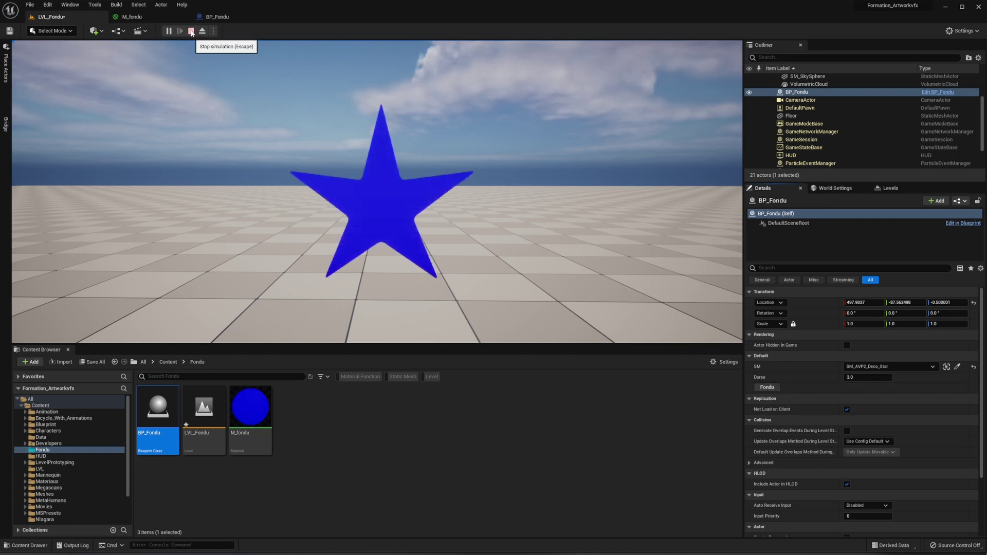
Stop play and set M_fondu's Opacity default to 0, then save the material
click(191, 31)
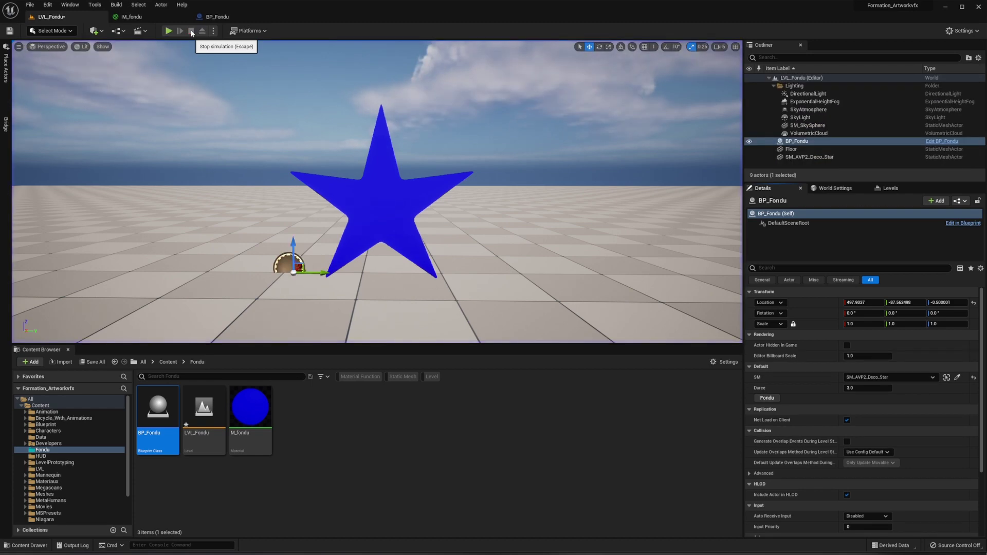
click(132, 17)
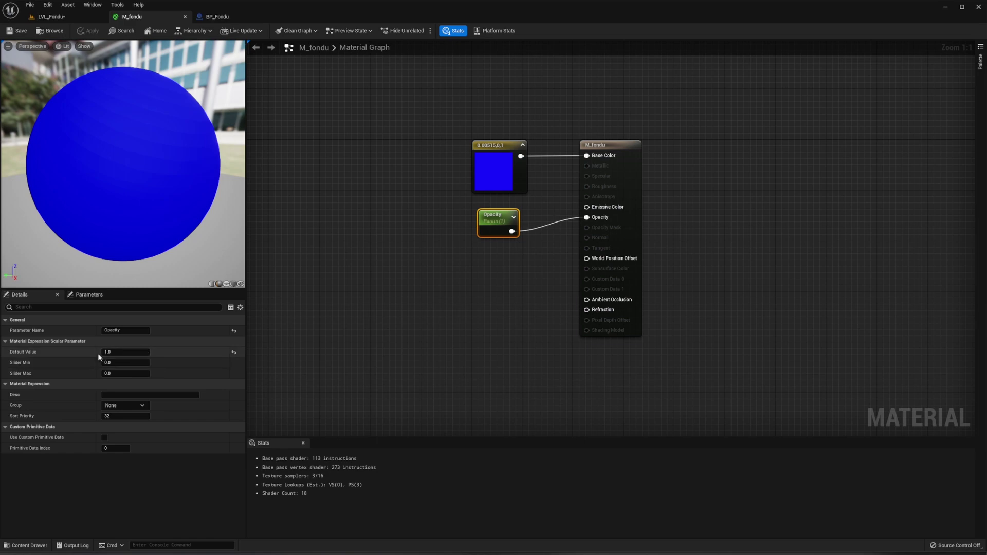
click(66, 17)
click(112, 19)
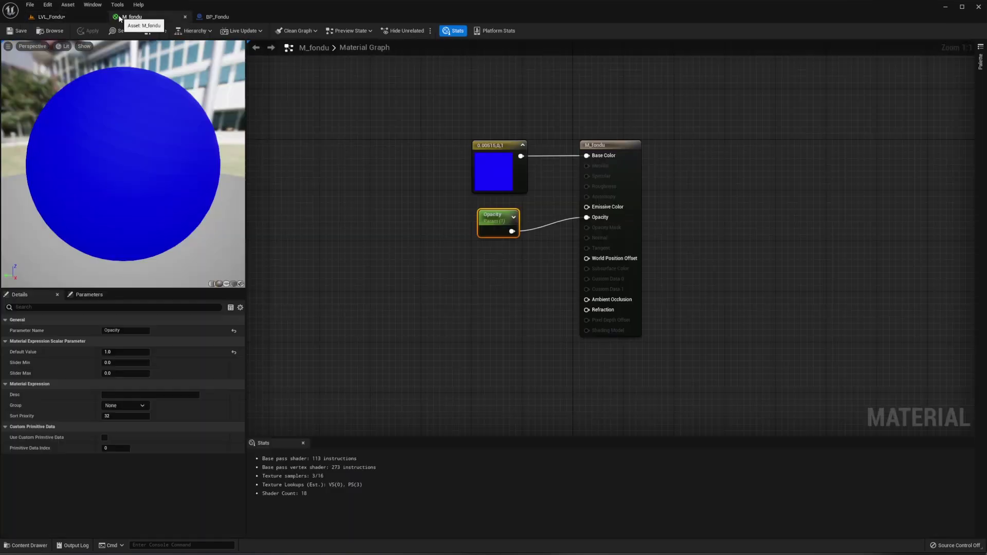
click(116, 351)
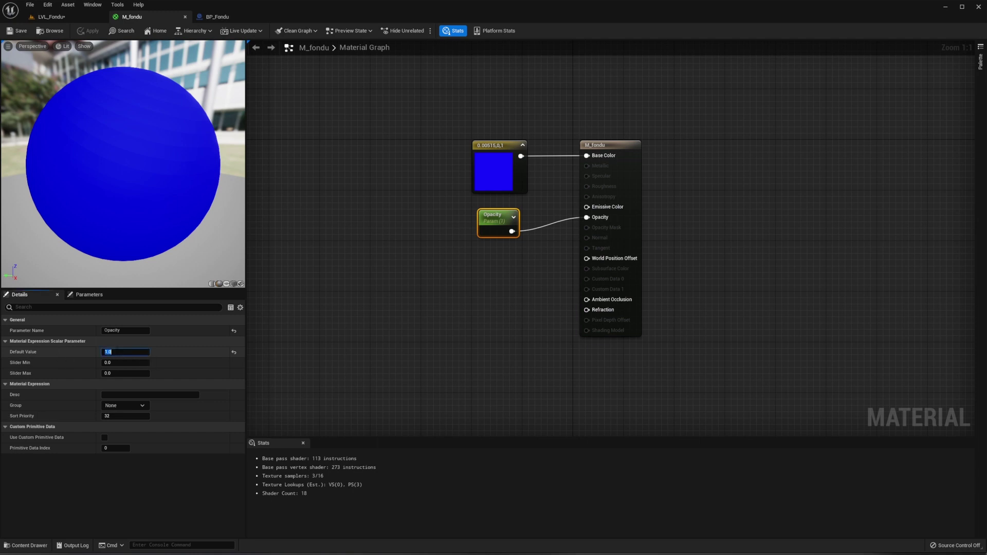
text(0)
key(Return)
key(ctrl+s)
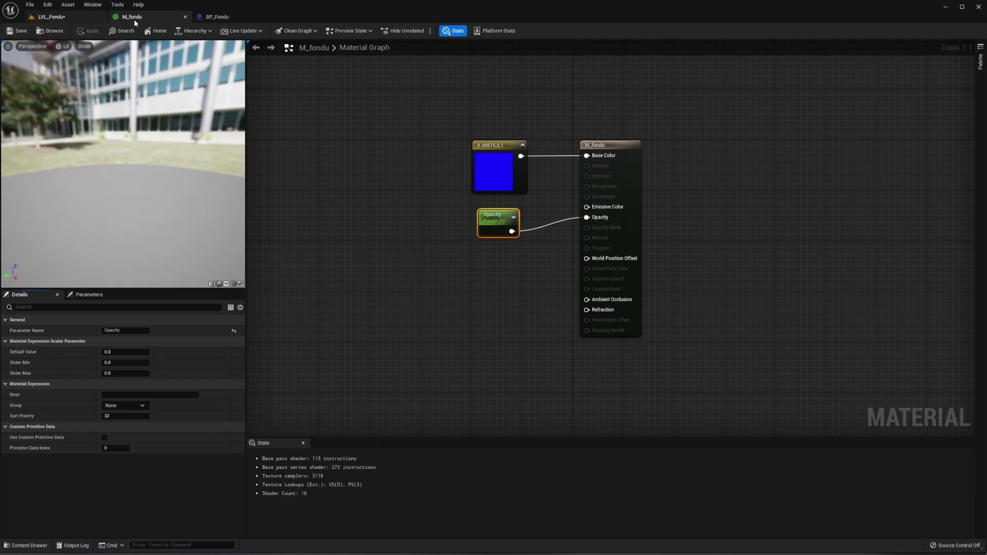
Play LVL_Fondu and call Fondu on the BP_Fondu actor to fade the star in
click(52, 16)
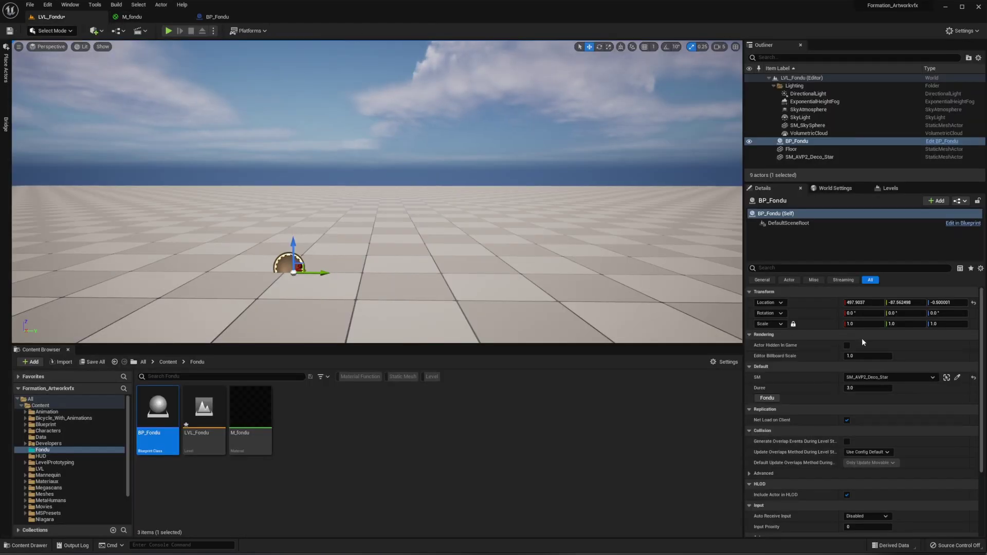
click(168, 31)
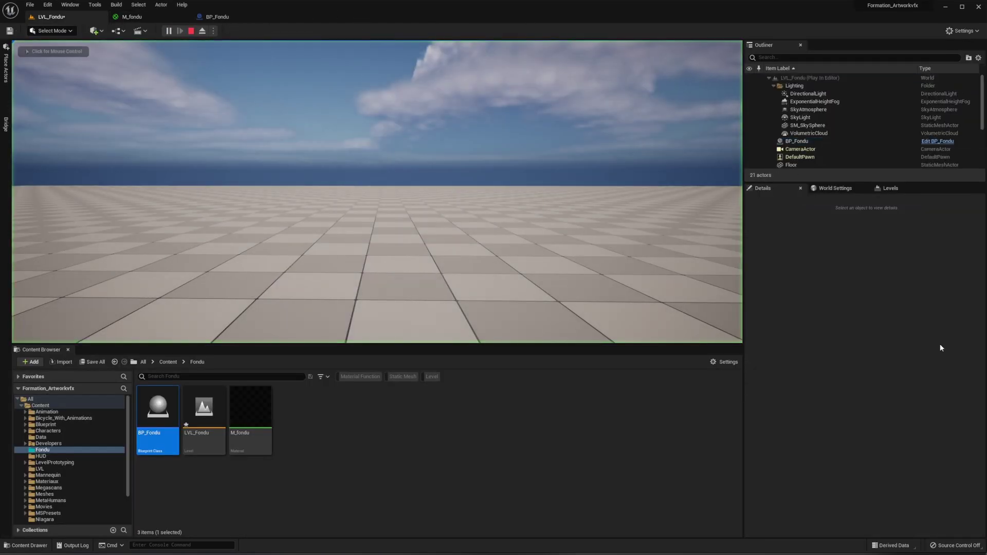
click(802, 141)
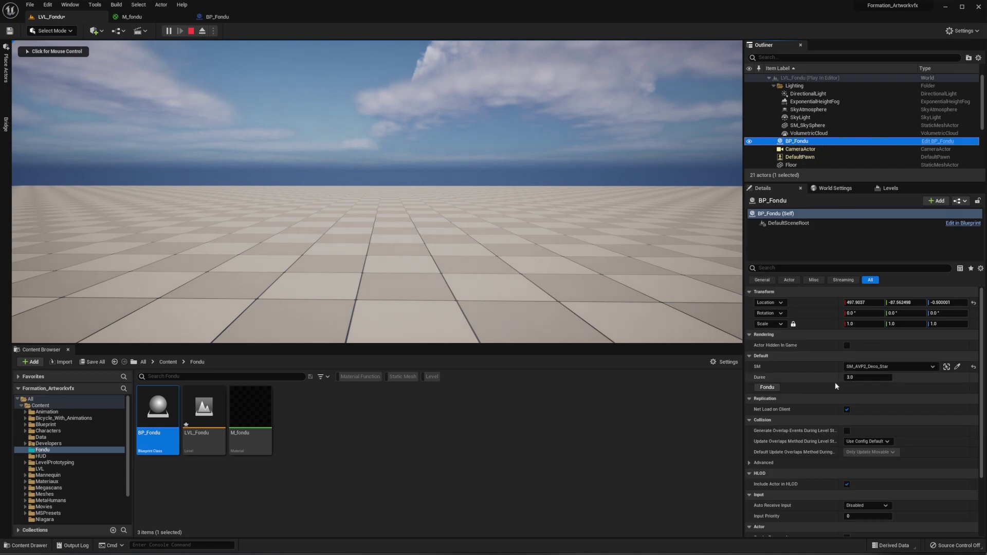
click(775, 388)
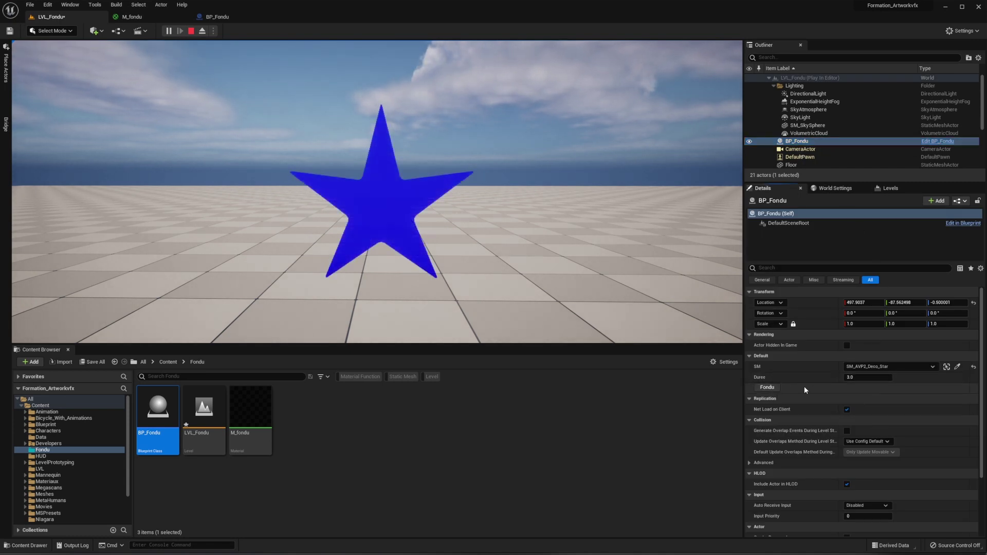
Restore M_fondu's Opacity default to 1.0 and show the BP_Fondu graph
click(142, 16)
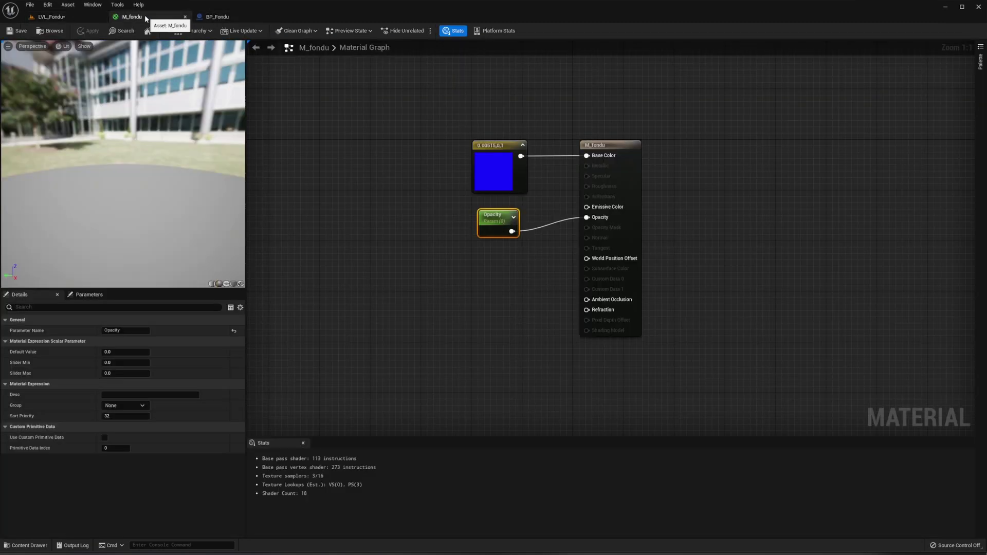
click(114, 352)
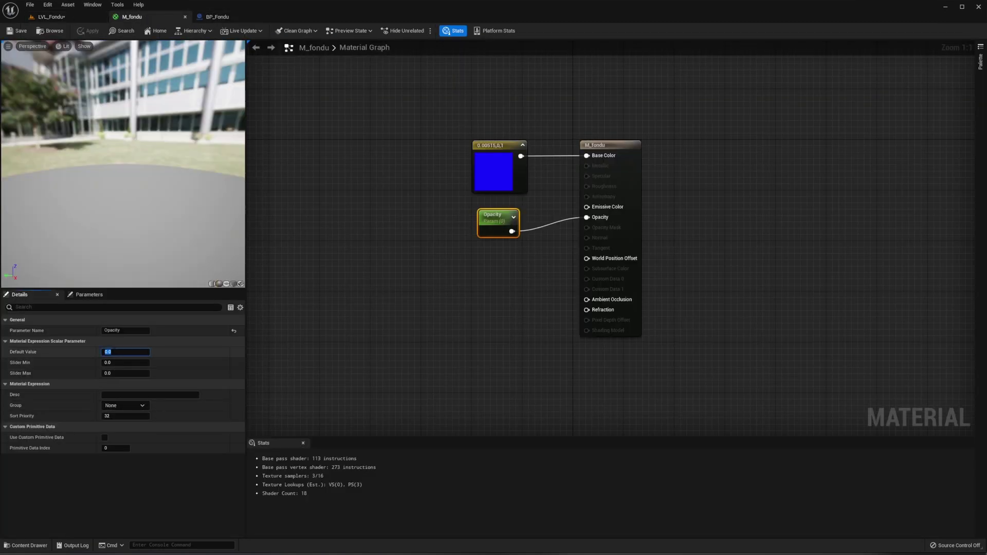
text(1)
key(Return)
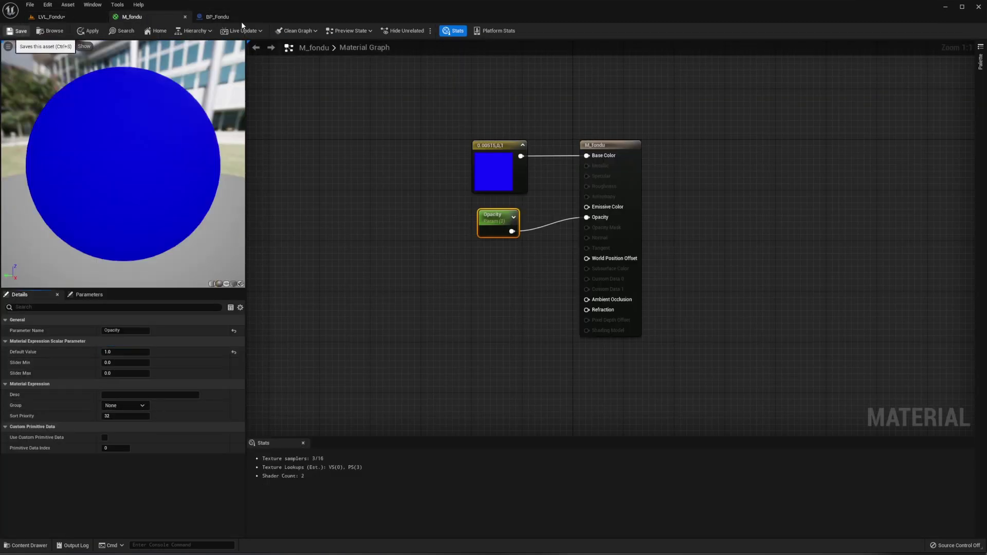
click(218, 16)
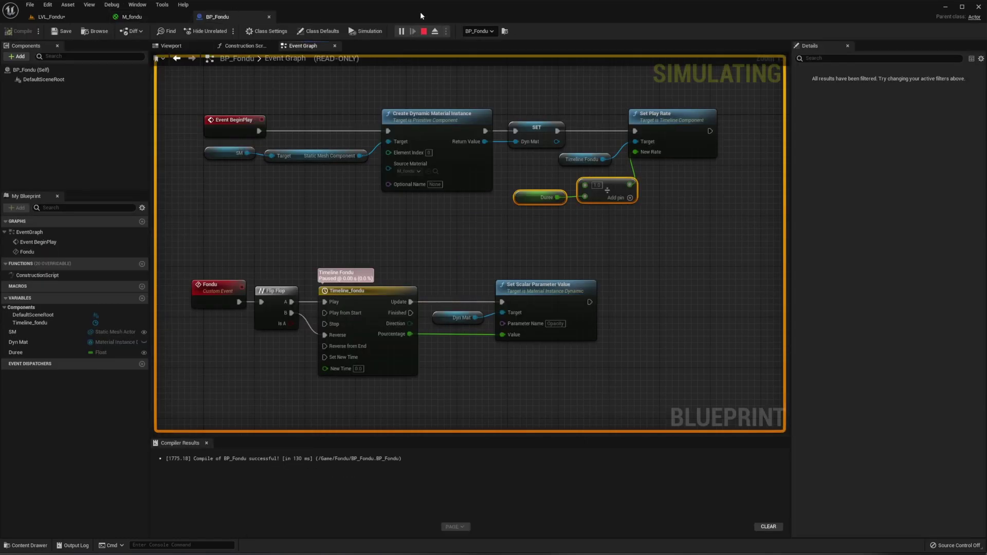
Duplicate the Dyn Mat and Set Scalar nodes after Set Play Rate, compile, and return to LVL_Fondu
click(423, 31)
right_drag(712, 220, 630, 222)
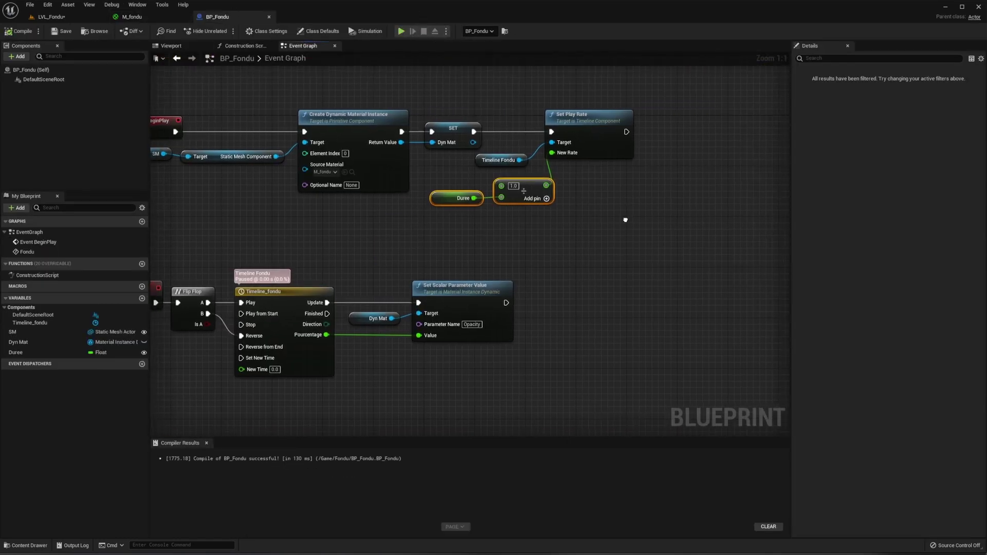
drag(372, 266, 481, 317)
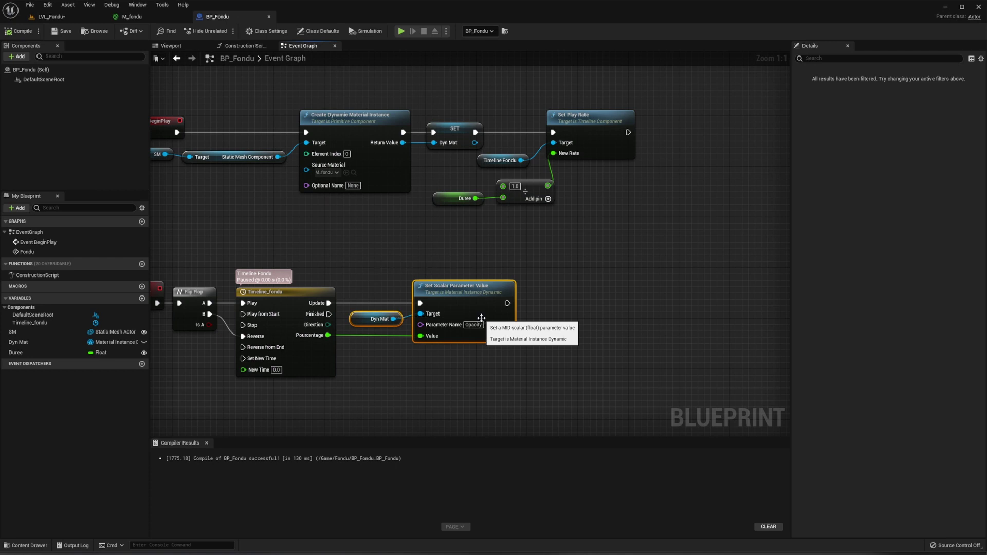
key(ctrl+c)
key(ctrl+v)
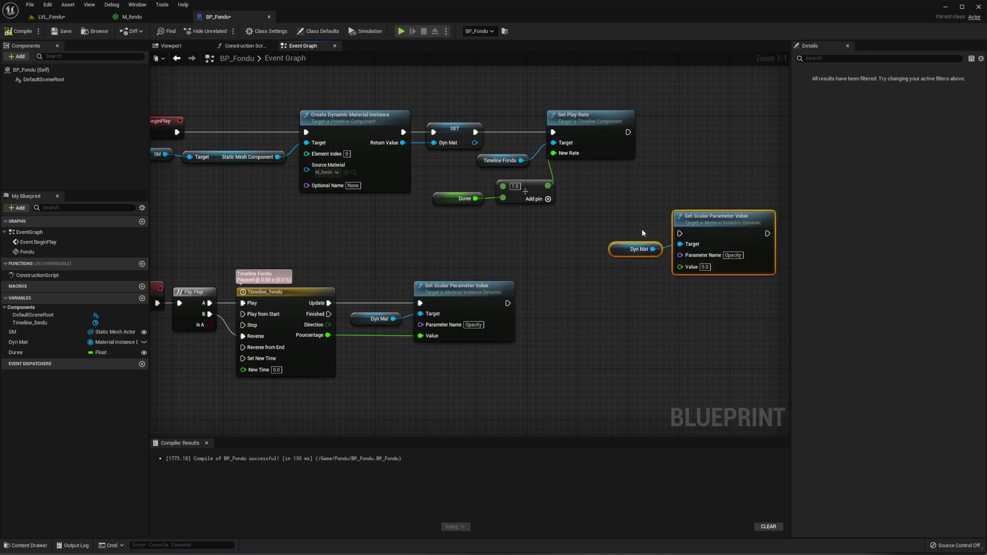
drag(725, 223, 727, 154)
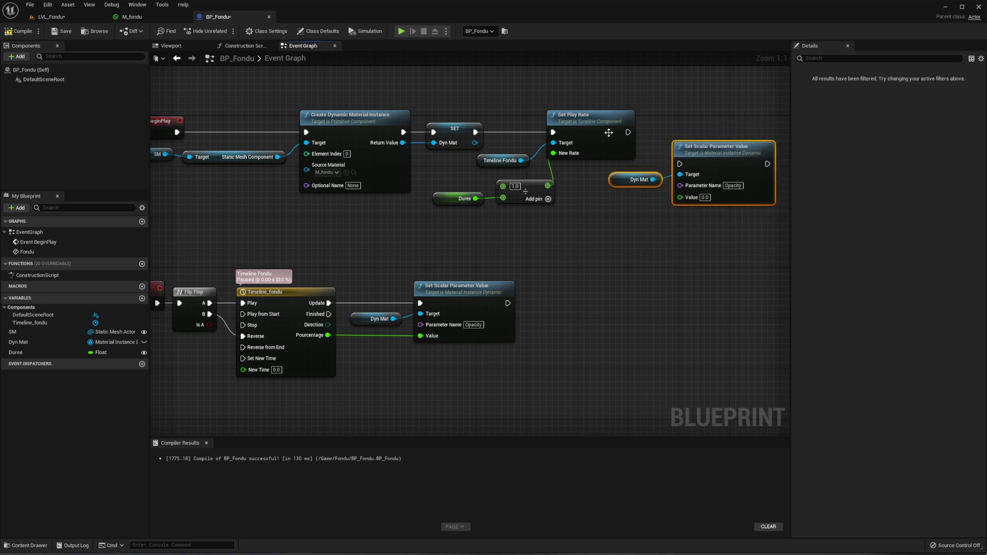
mouse_move(628, 132)
mouse_down()
mouse_move(680, 164)
mouse_move(653, 179)
mouse_up()
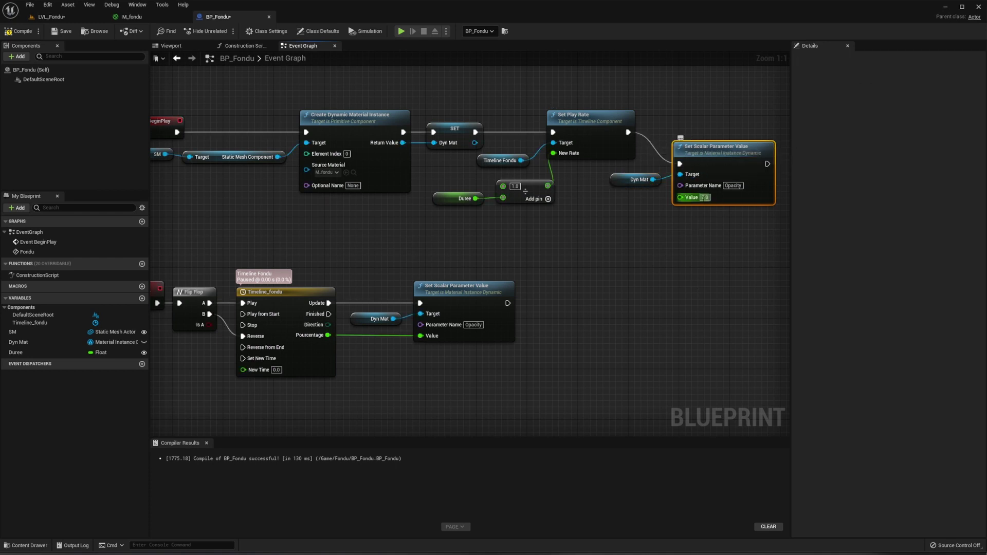
click(25, 31)
click(77, 16)
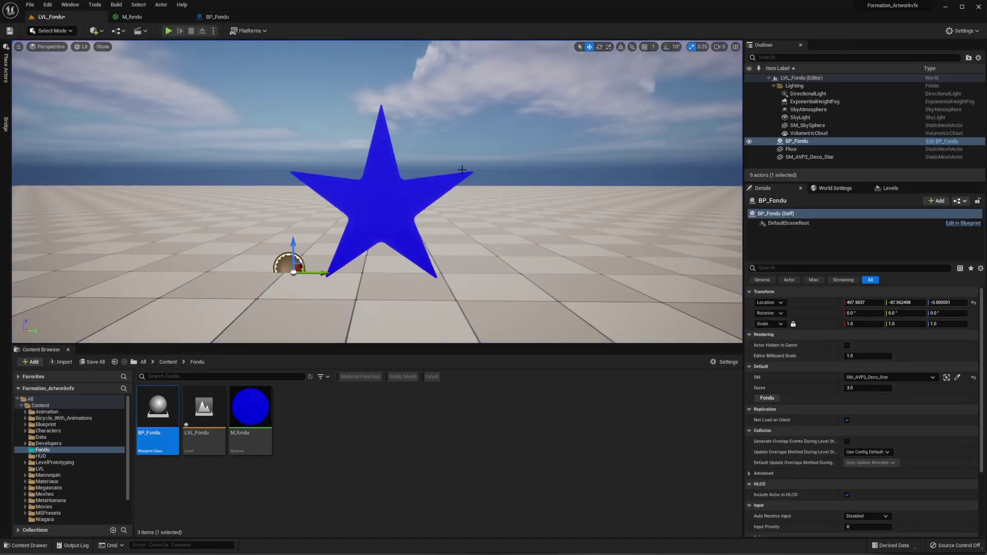
click(168, 31)
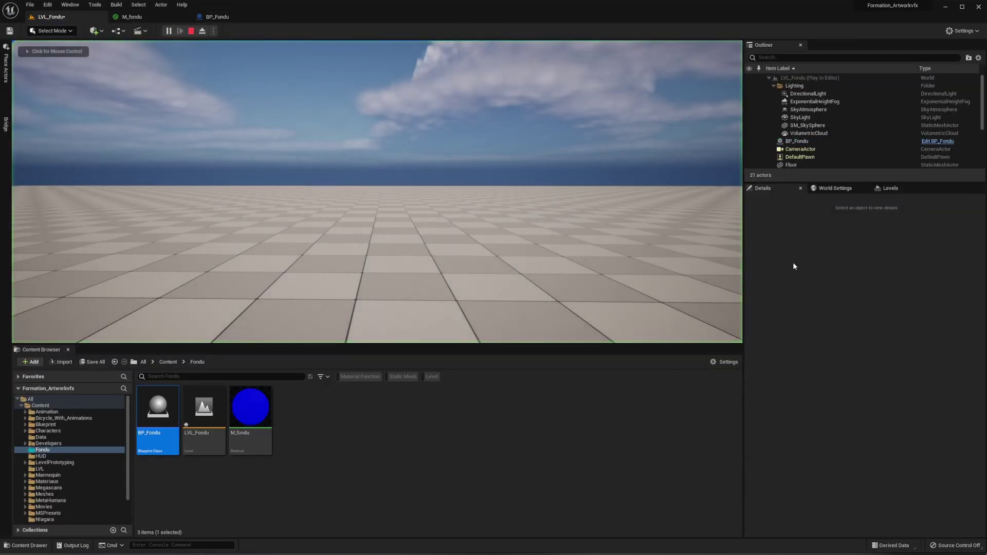
click(797, 141)
click(767, 388)
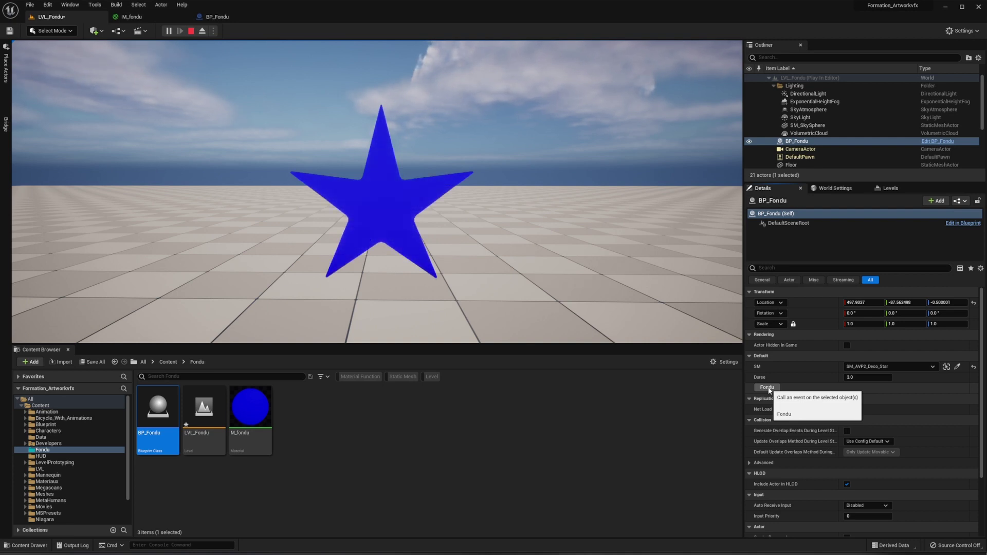
click(768, 388)
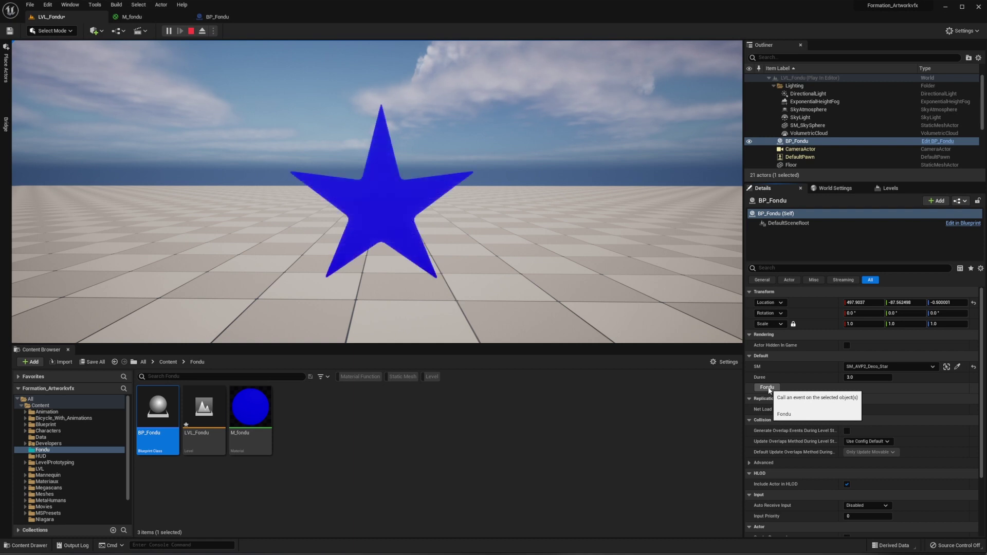
click(191, 33)
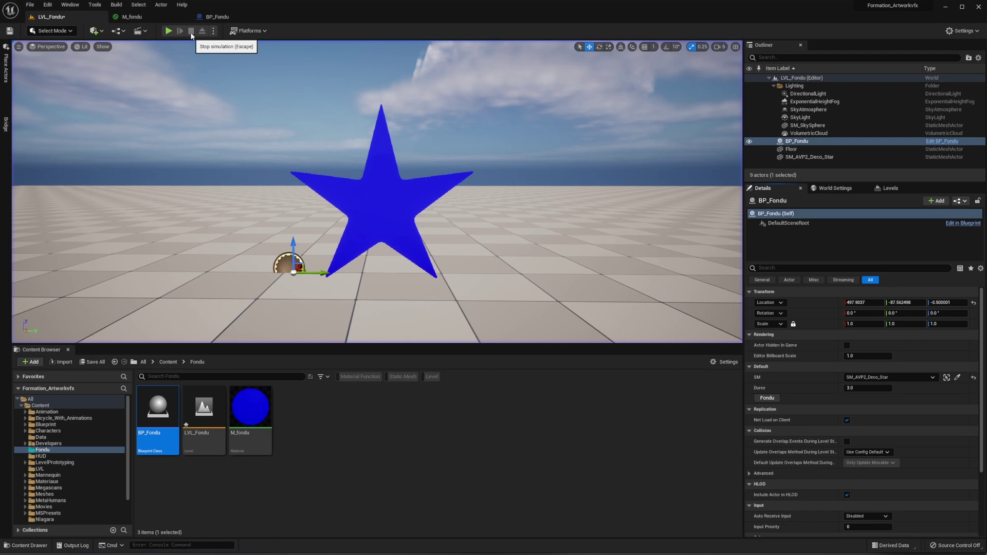
Box all BP_Fondu nodes in a 'Create dynamic instance' comment, compile and save, then return to LVL_Fondu
click(220, 17)
right_drag(327, 226, 386, 227)
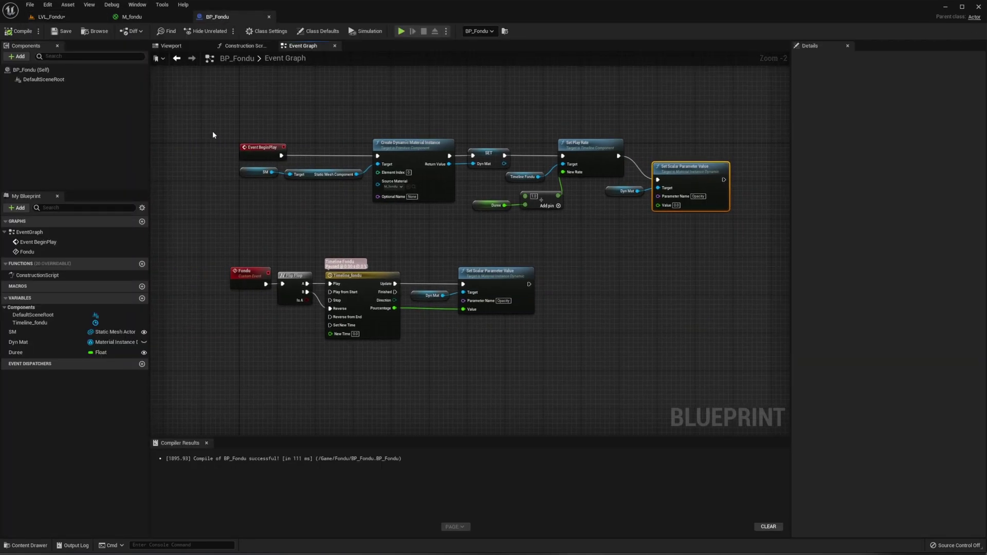
mouse_move(202, 122)
mouse_down()
mouse_move(781, 356)
mouse_move(741, 363)
mouse_up()
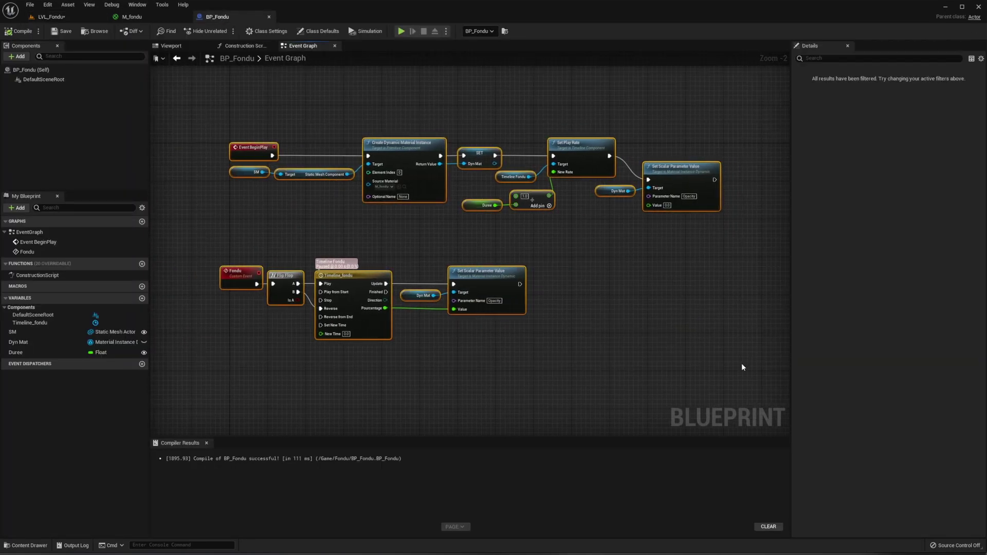
text(c)
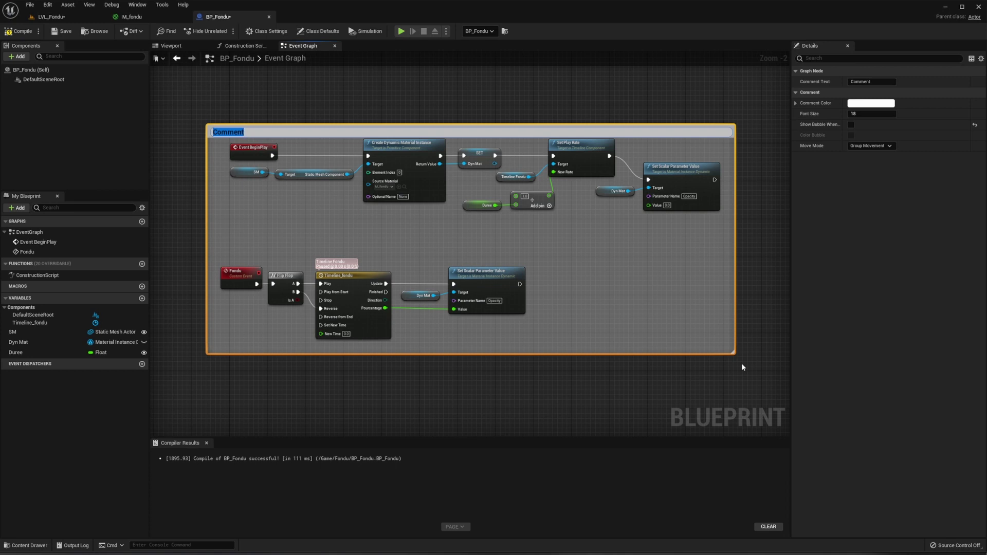
text(Create dynamic instance)
key(Return)
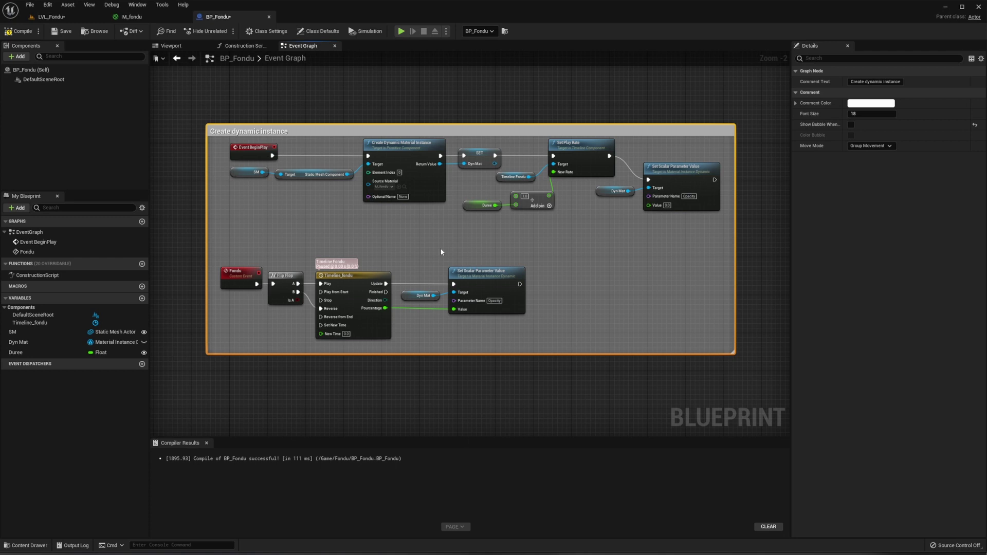
click(31, 31)
click(56, 18)
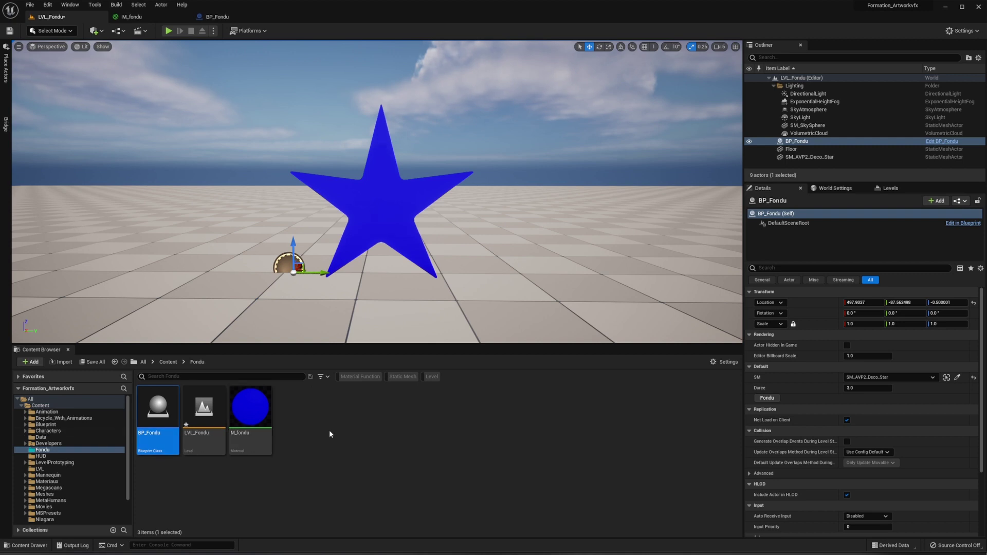
Create a new Level Sequence asset named SQ_fondu in the Fondu folder
right_click(310, 429)
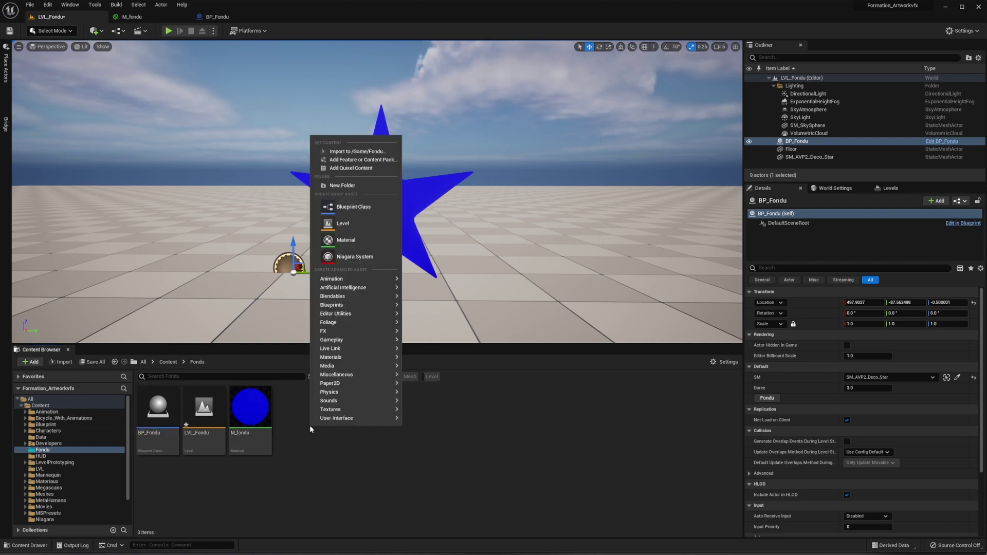
mouse_move(342, 280)
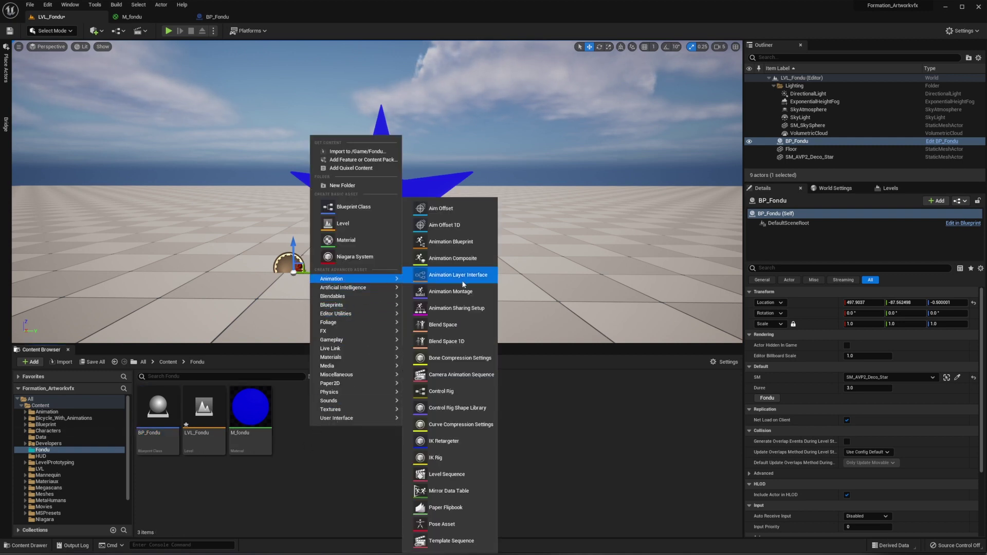
click(452, 474)
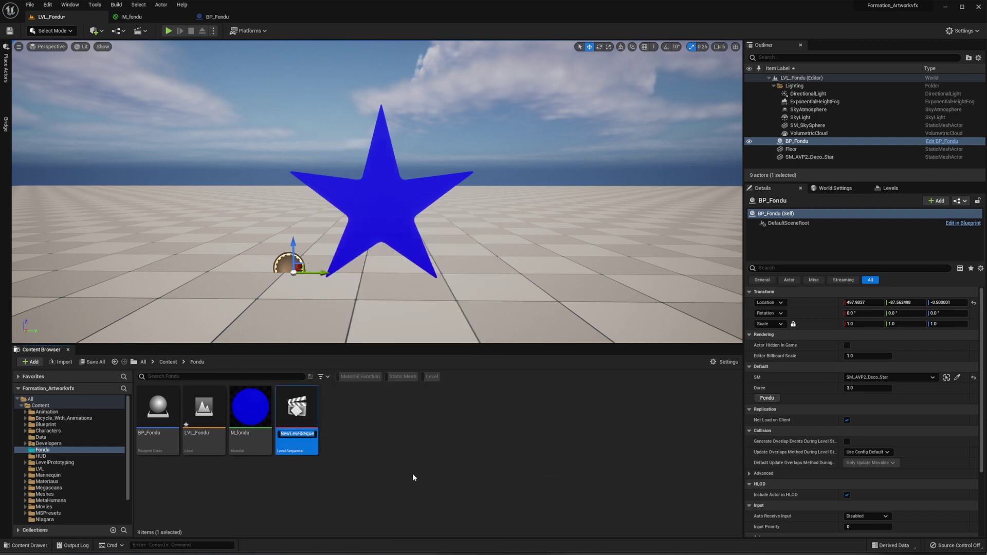
text(SQ_fondu)
key(Return)
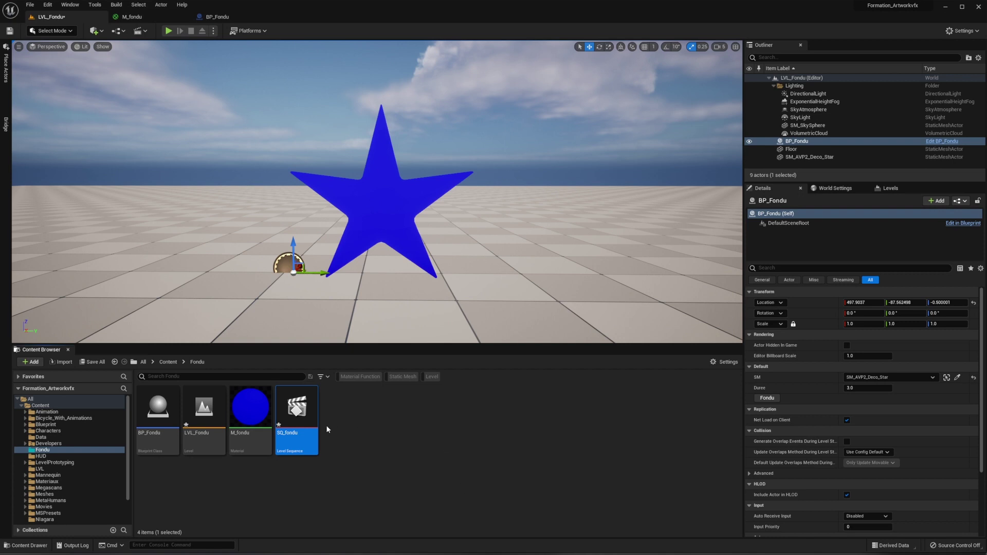
Place SQ_fondu into the level and open it in Sequencer
drag(298, 408, 383, 289)
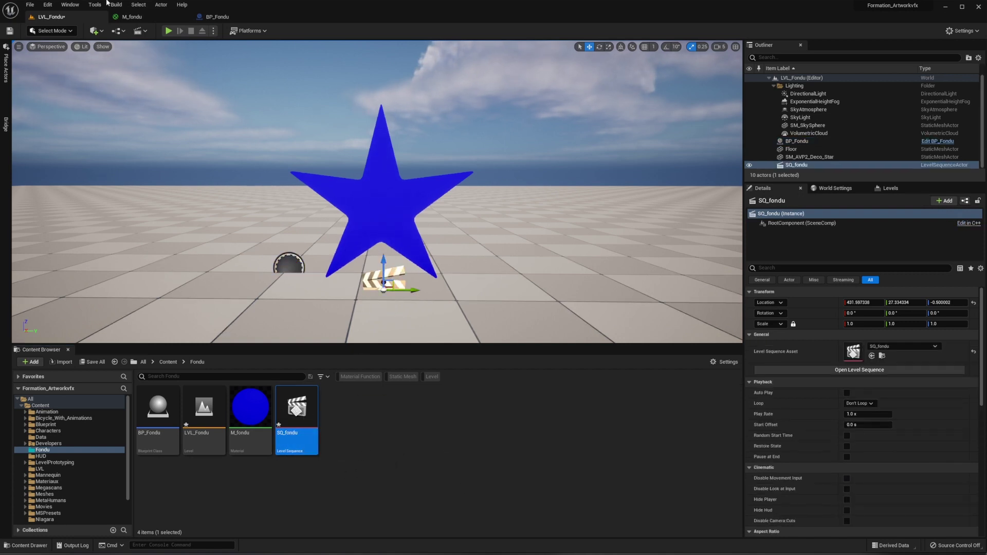
click(139, 31)
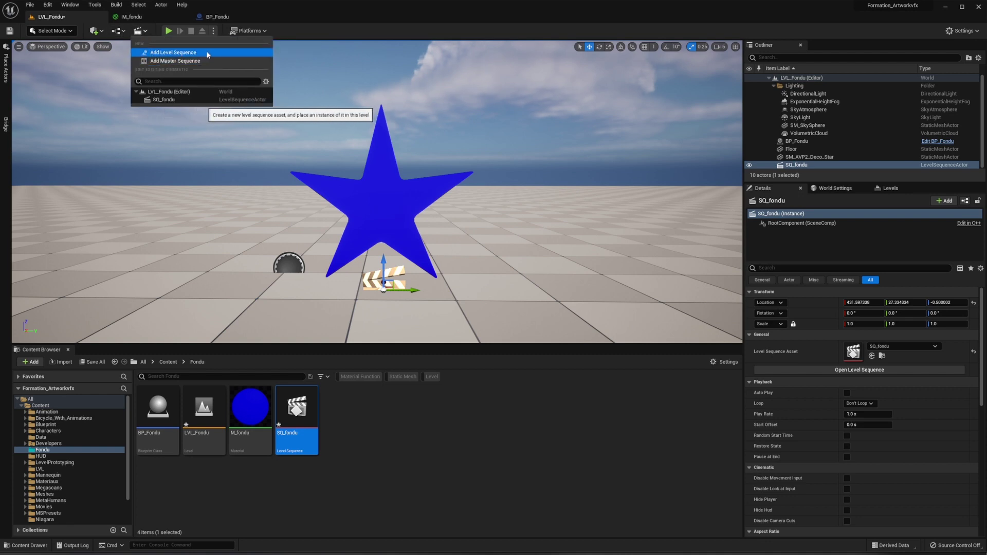
click(415, 436)
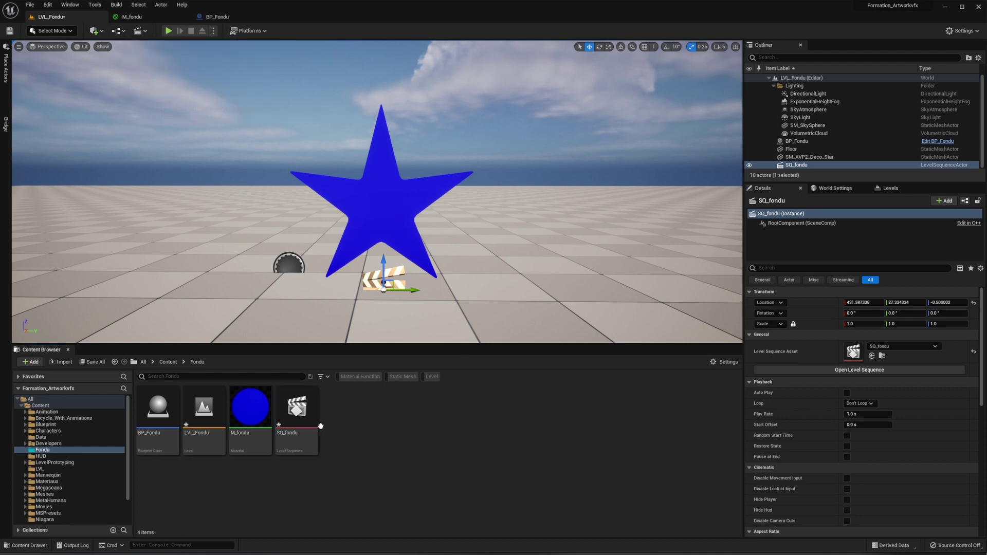
click(294, 419)
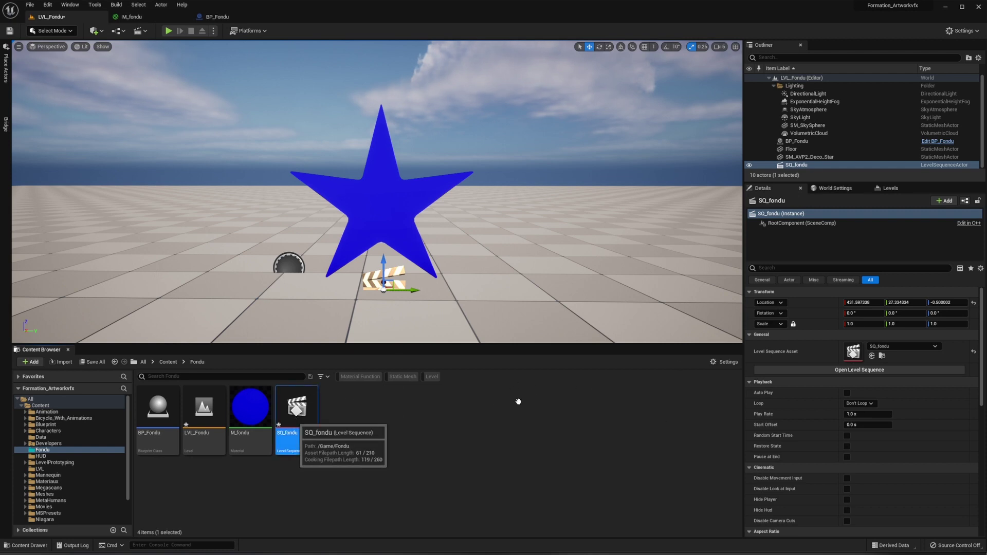
click(859, 370)
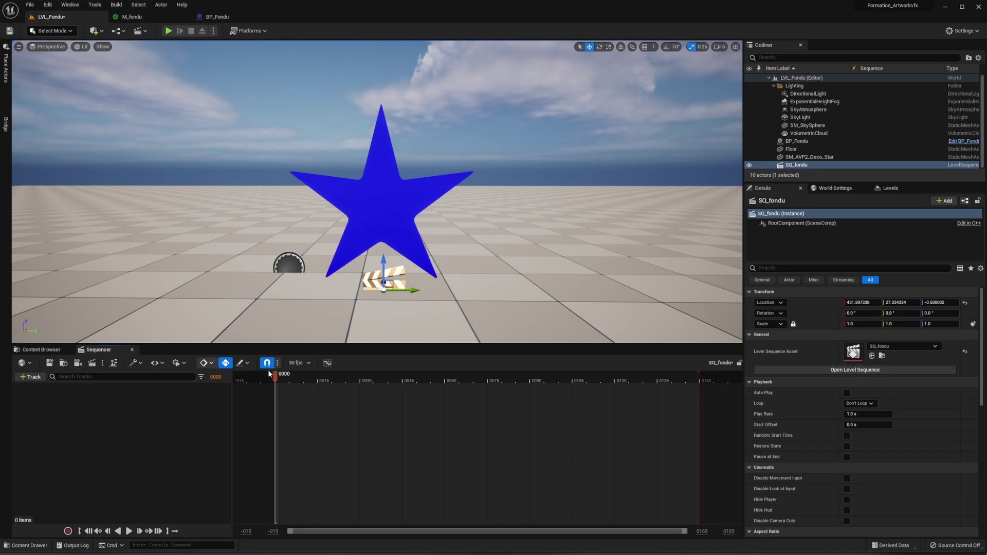
Add the star mesh to SQ_fondu and delete its Transform track
click(379, 205)
drag(810, 159, 66, 399)
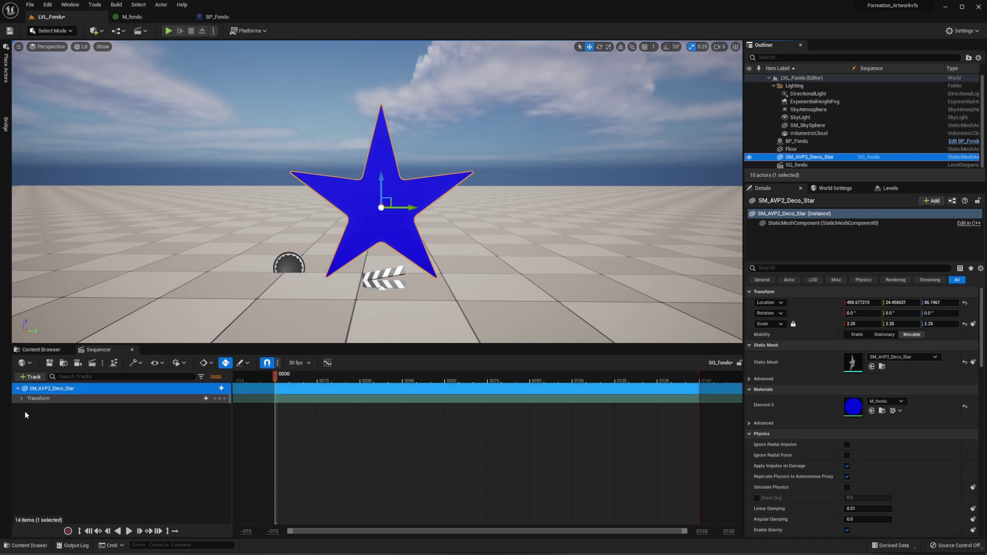
click(42, 400)
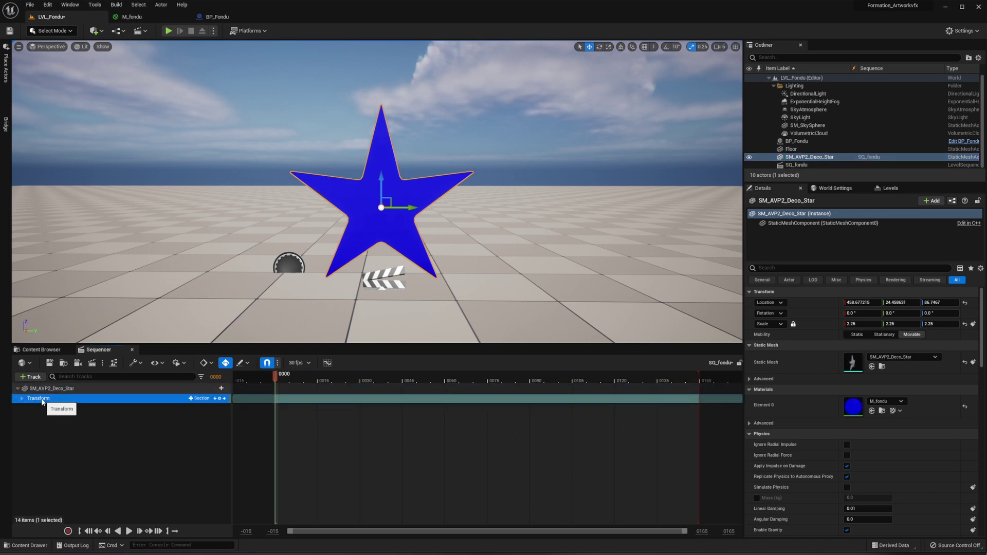
key(Delete)
Add a StaticMeshComponent0 Material Element 0 Opacity track set to 0.0, then scrub to frame 54
click(216, 388)
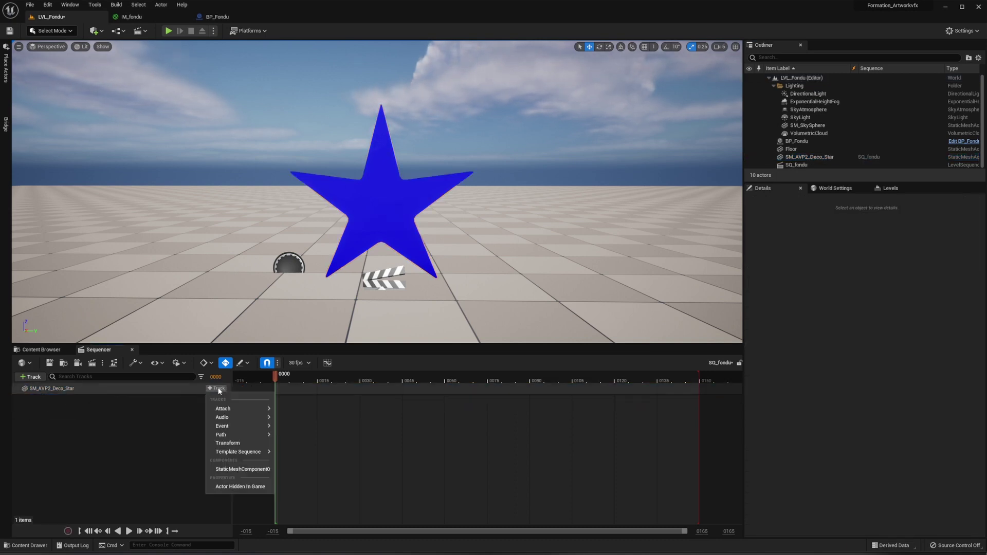
click(256, 470)
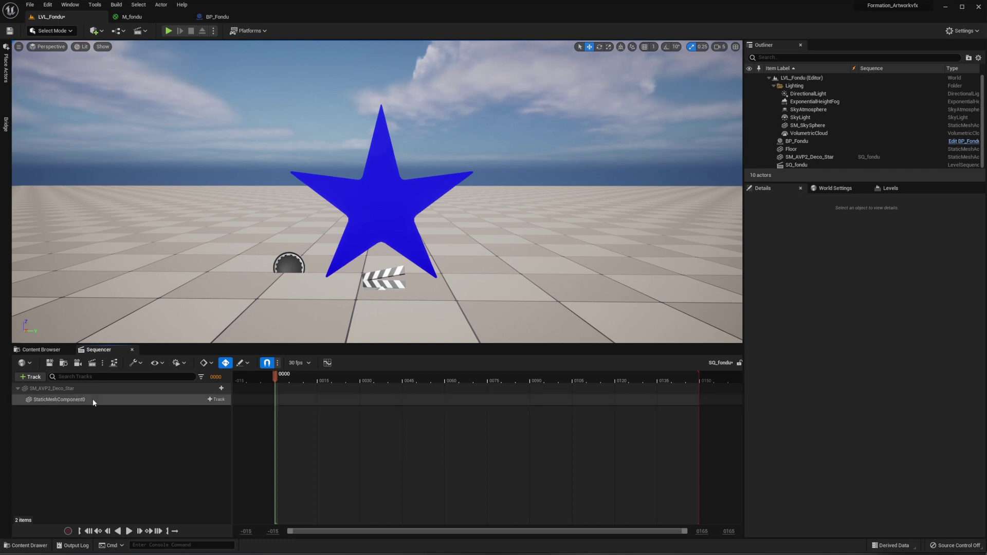
click(212, 400)
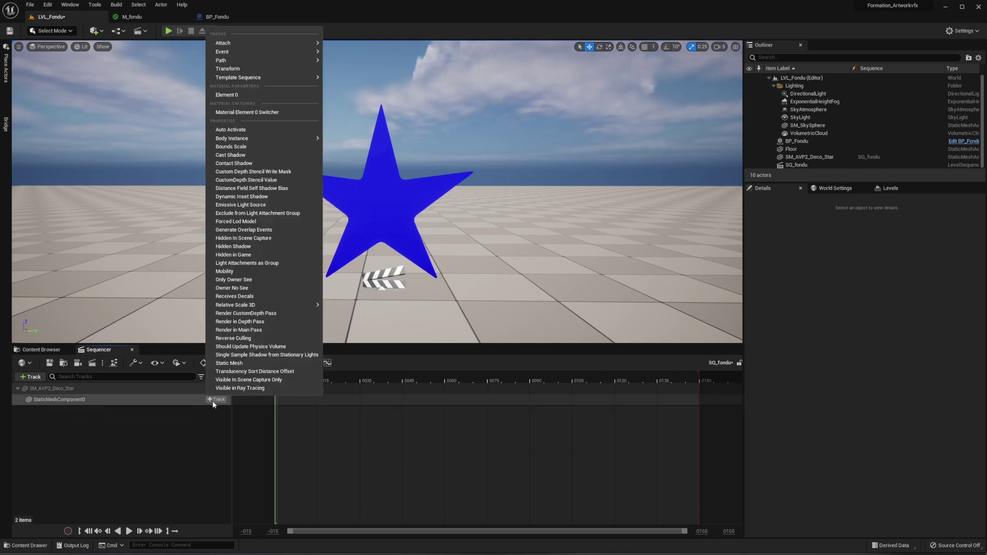
click(239, 96)
click(157, 409)
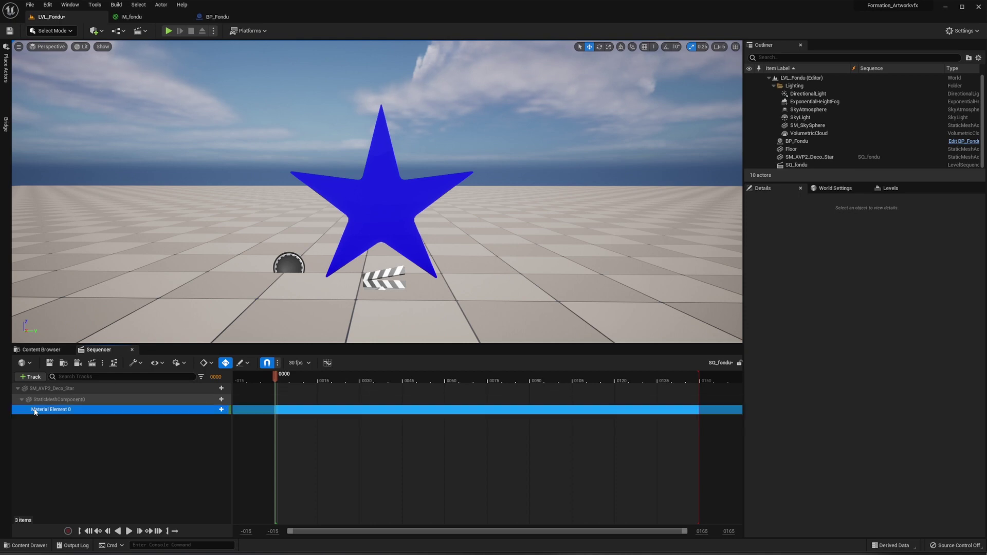
click(205, 410)
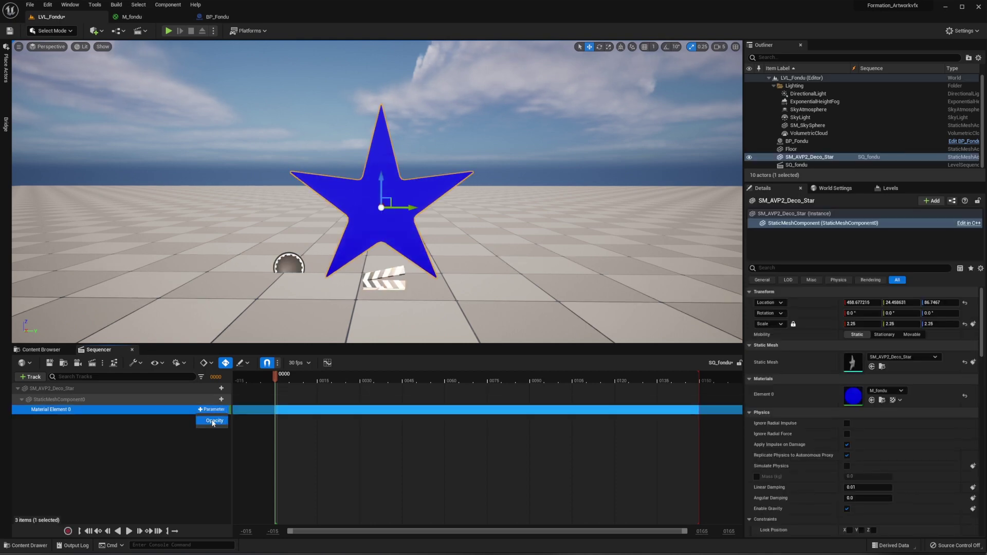
click(211, 421)
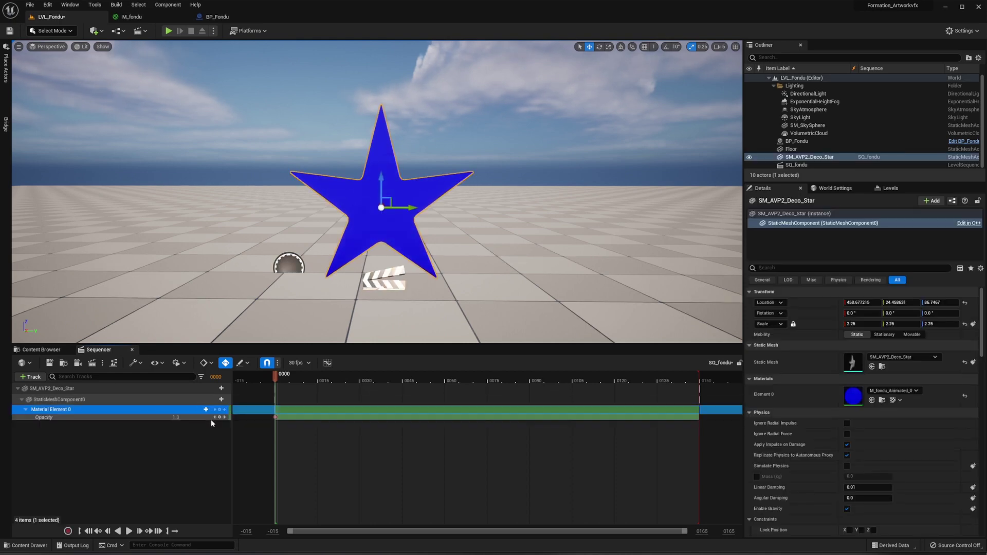
click(54, 417)
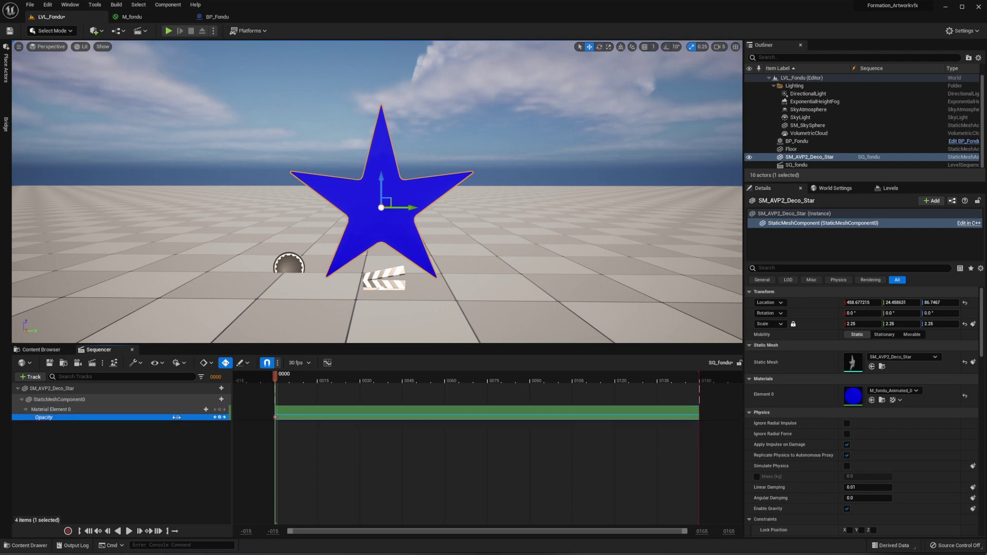
text(0.0)
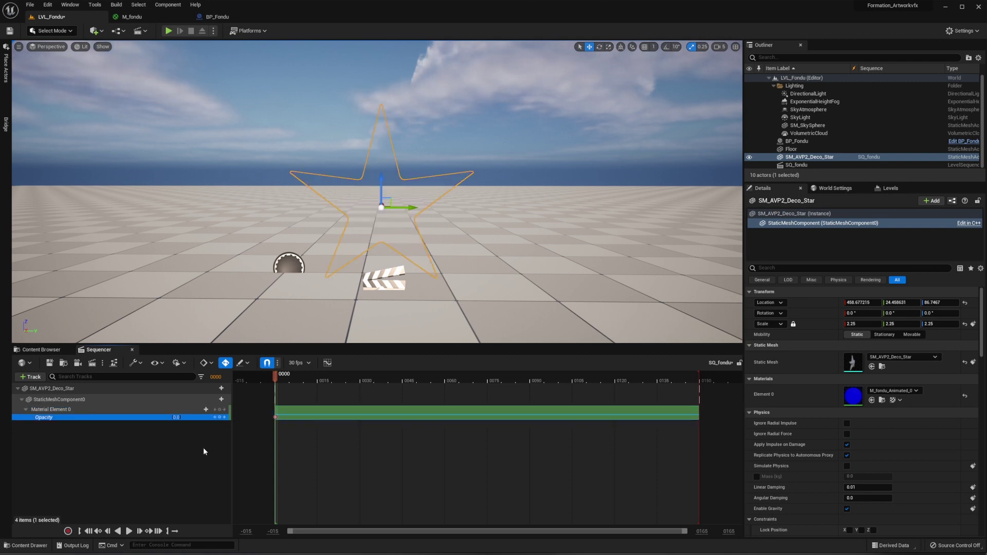
drag(276, 377, 430, 376)
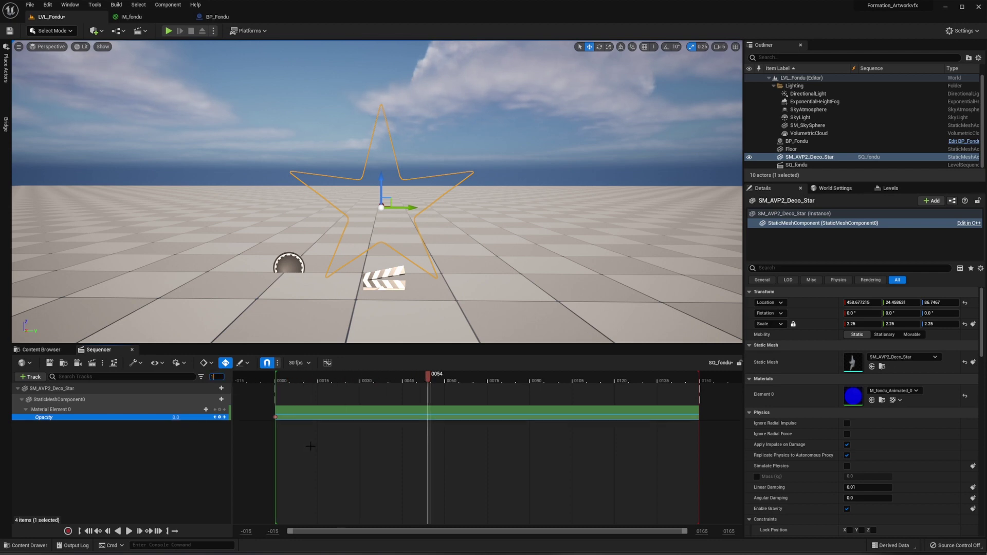
Set the sequence's display rate to 50 fps
key(Return)
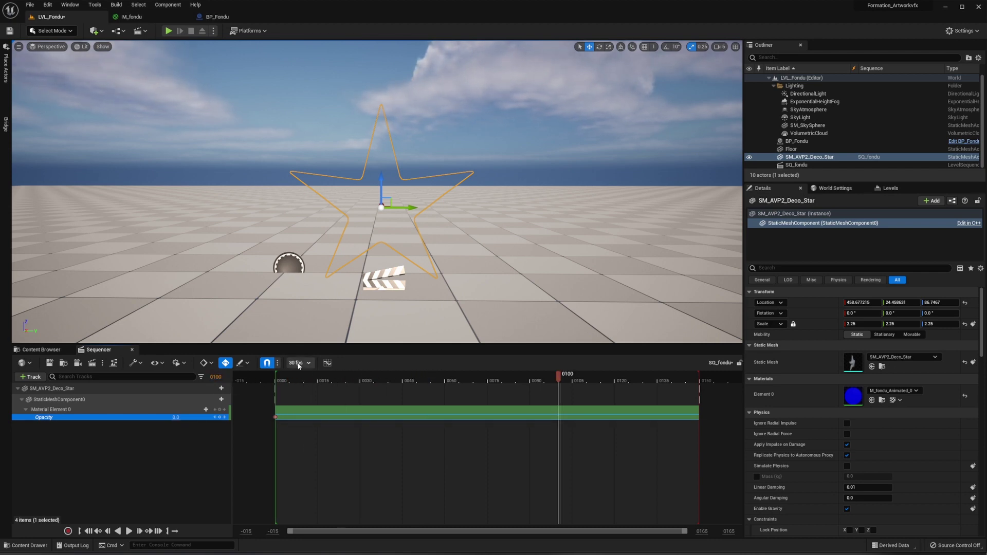
click(300, 363)
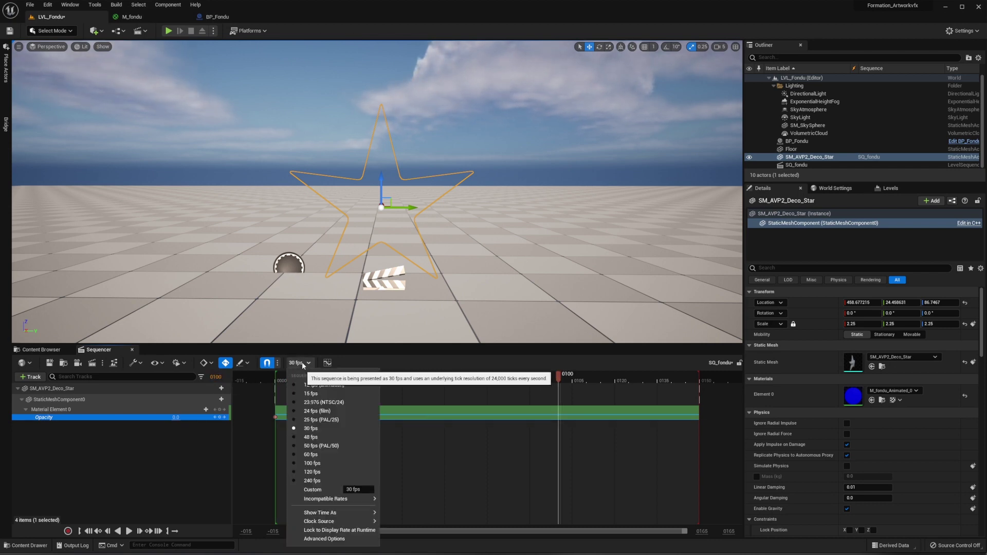
click(331, 447)
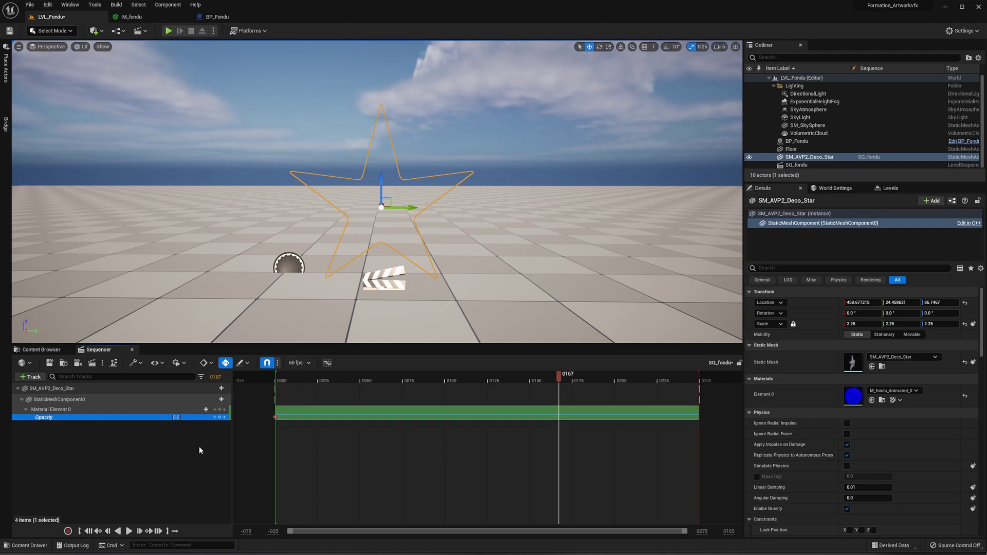
Key the star's Opacity to 1.0 at frame 100
click(215, 376)
text(100)
key(Return)
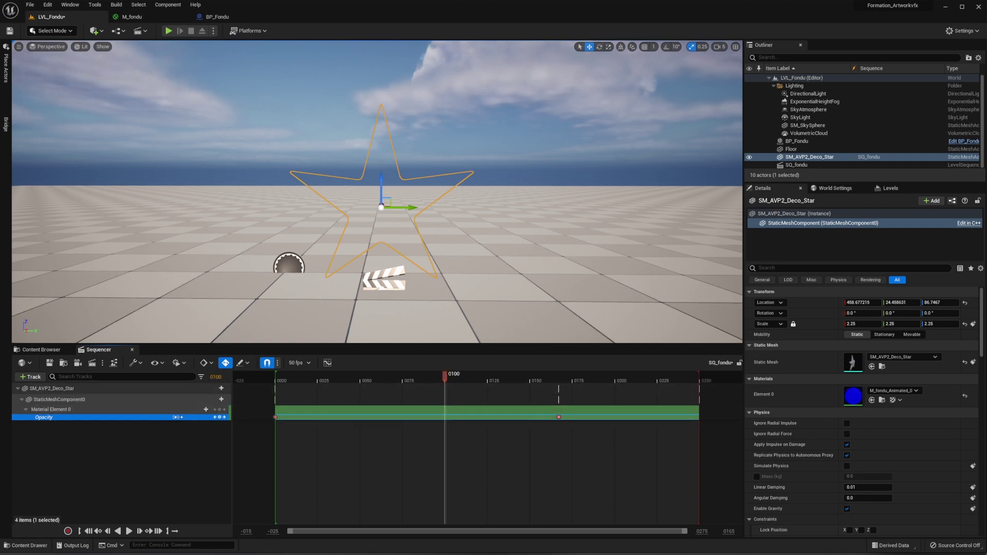
text(1)
key(Return)
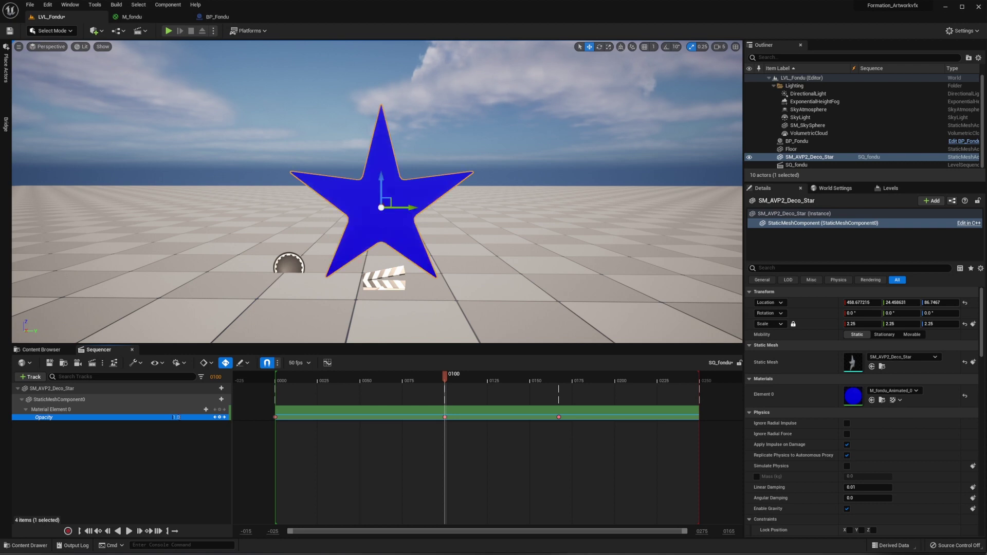
Delete the frame-167 opacity key and end the playback range at frame 100
drag(575, 428, 554, 410)
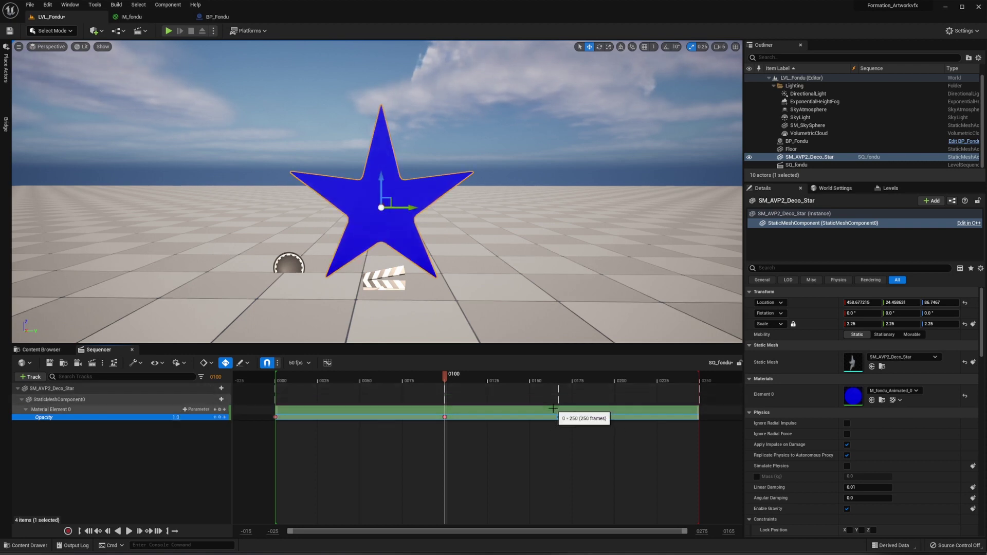
key(Delete)
drag(699, 378, 447, 378)
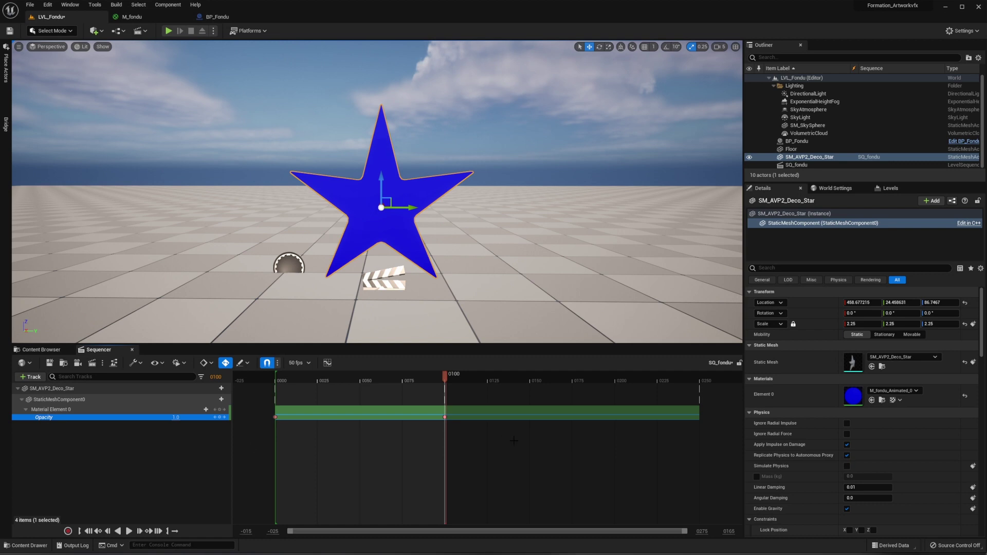
right_click(347, 409)
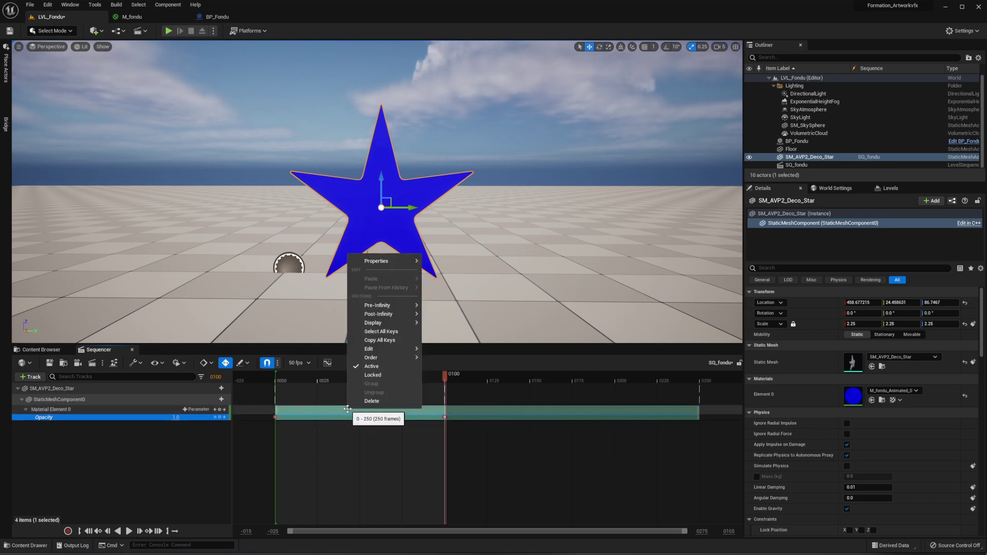
Set the Opacity section's When Finished property to Keep State
mouse_move(376, 262)
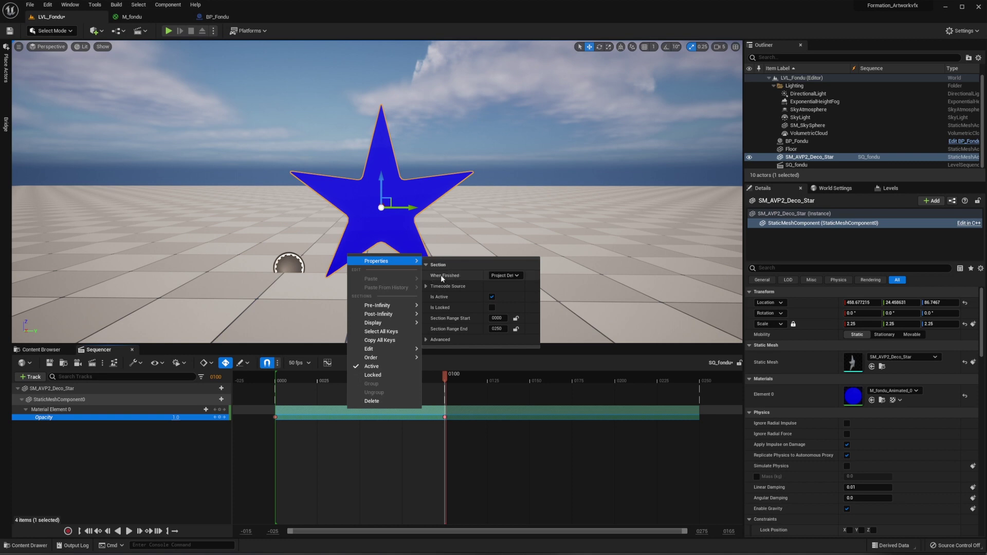
click(499, 275)
click(515, 284)
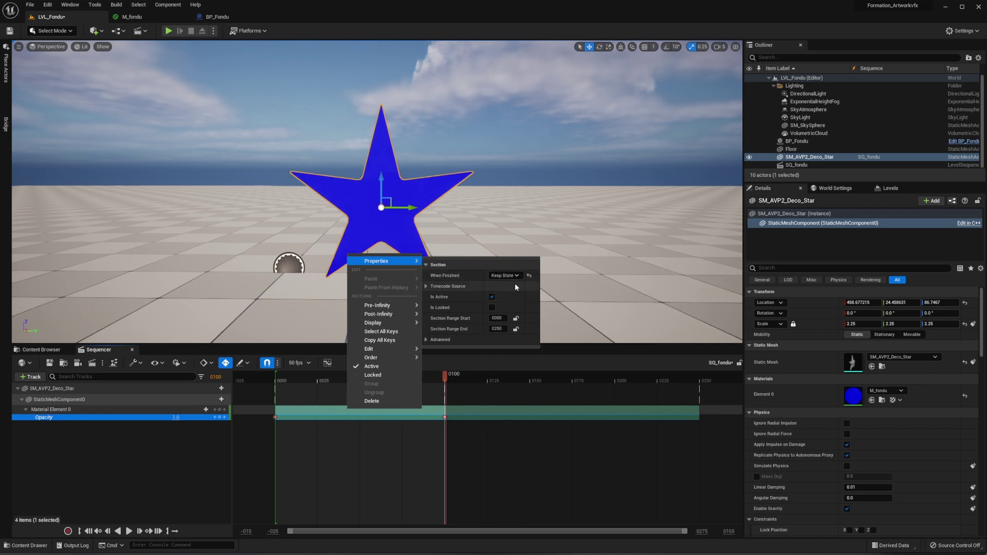
click(388, 438)
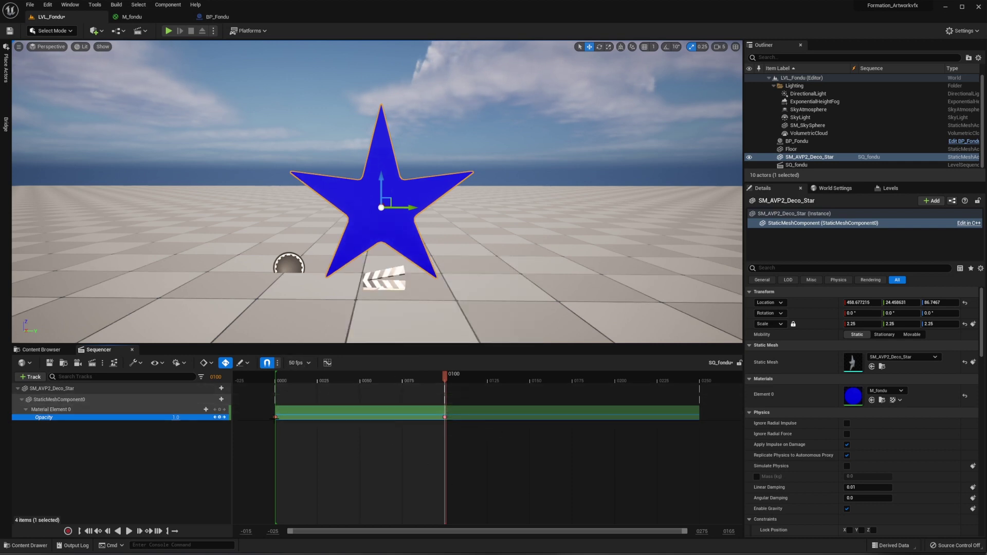
In BP_Fondu, break the BeginPlay and Fondu exec links and move Fondu below the comment box
click(216, 18)
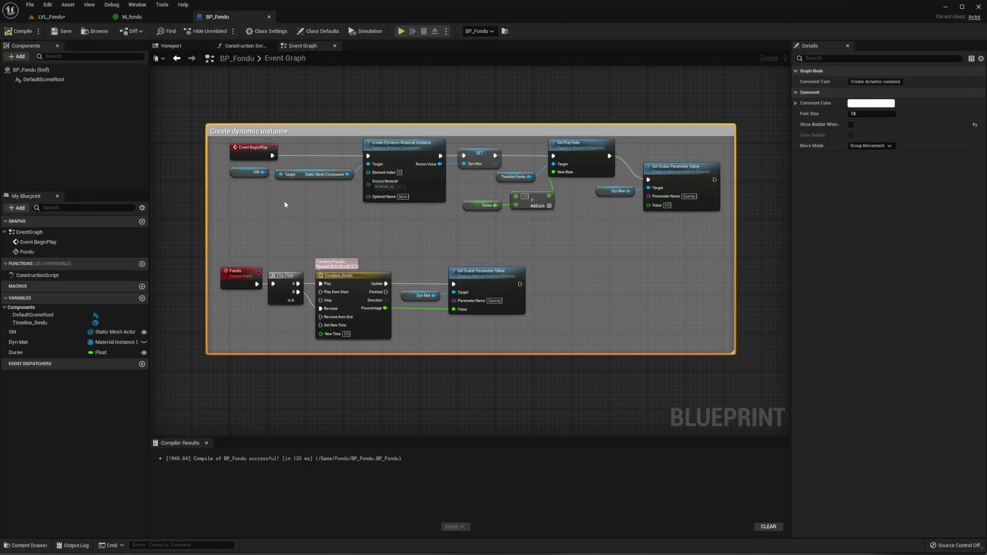
alt+click(271, 155)
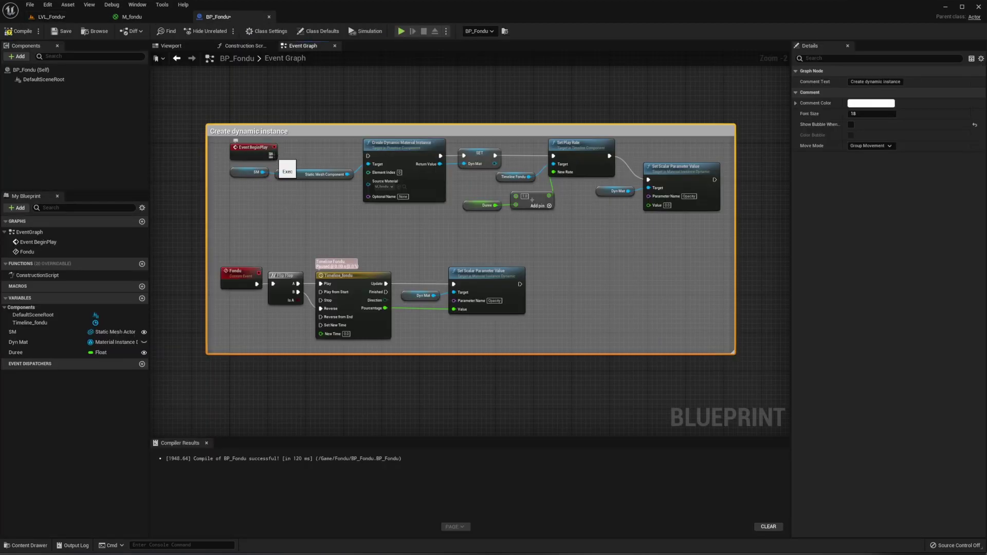
alt+click(255, 284)
right_drag(367, 398, 350, 345)
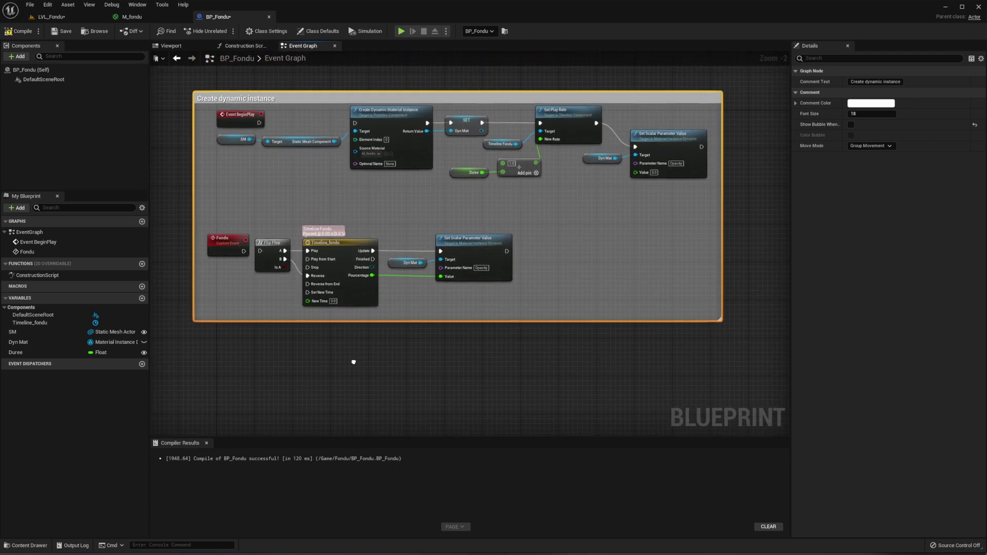
right_drag(295, 352, 293, 339)
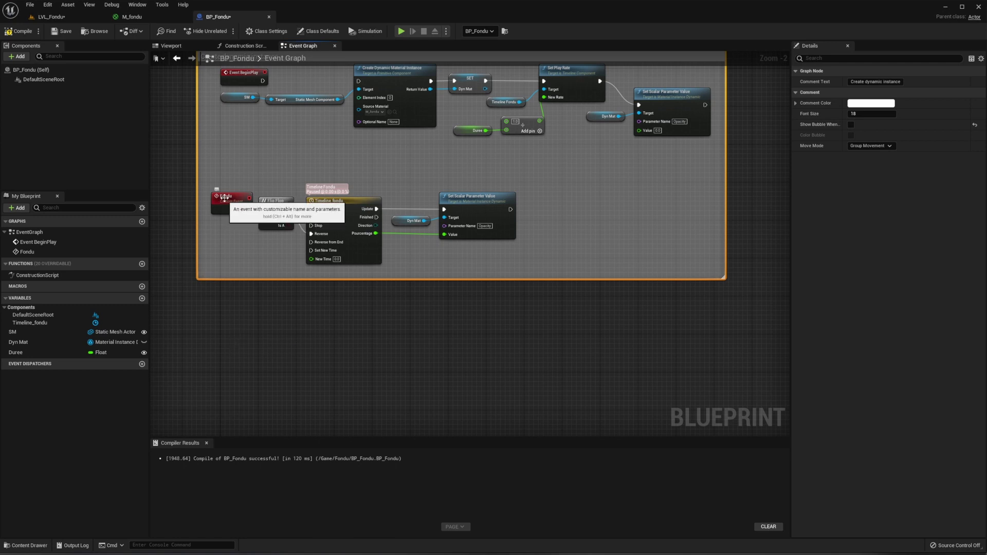
drag(226, 202, 227, 383)
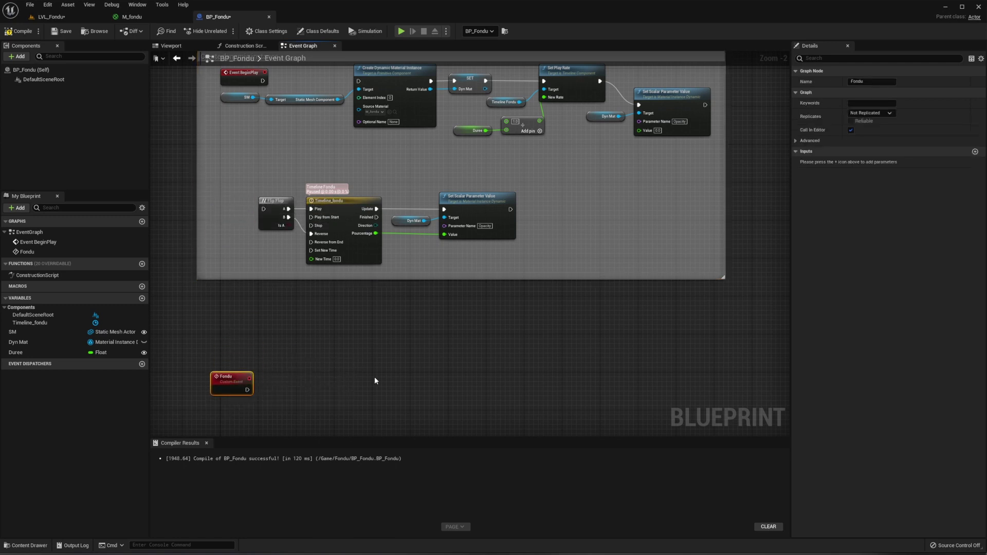
right_drag(375, 381, 337, 334)
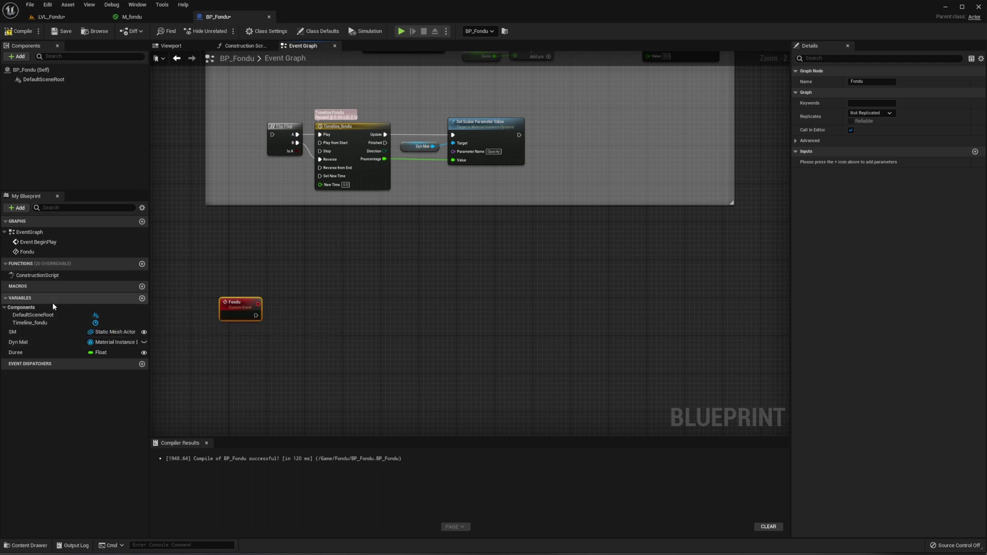
Add an SQ variable of type Level Sequence Actor reference, then compile and save BP_Fondu
click(142, 299)
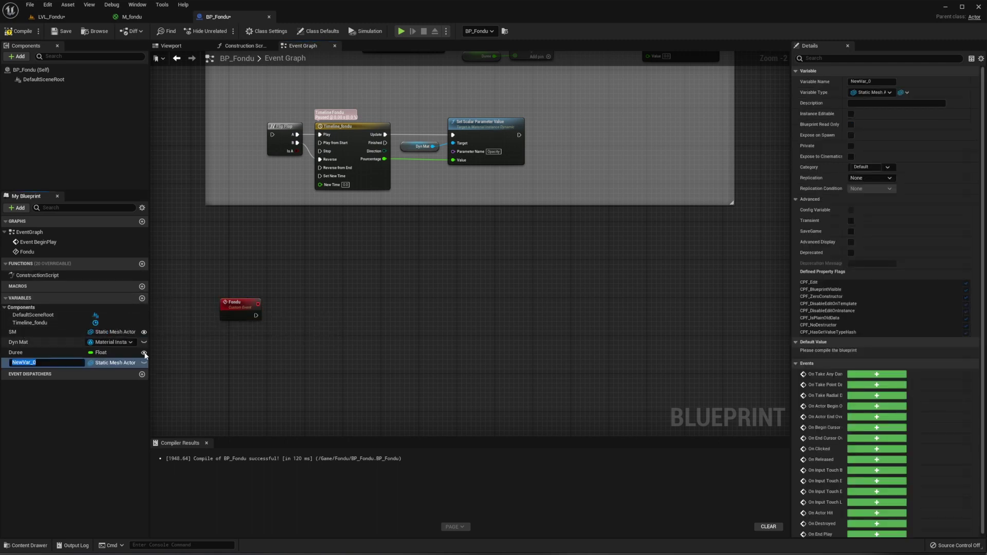
text(SO)
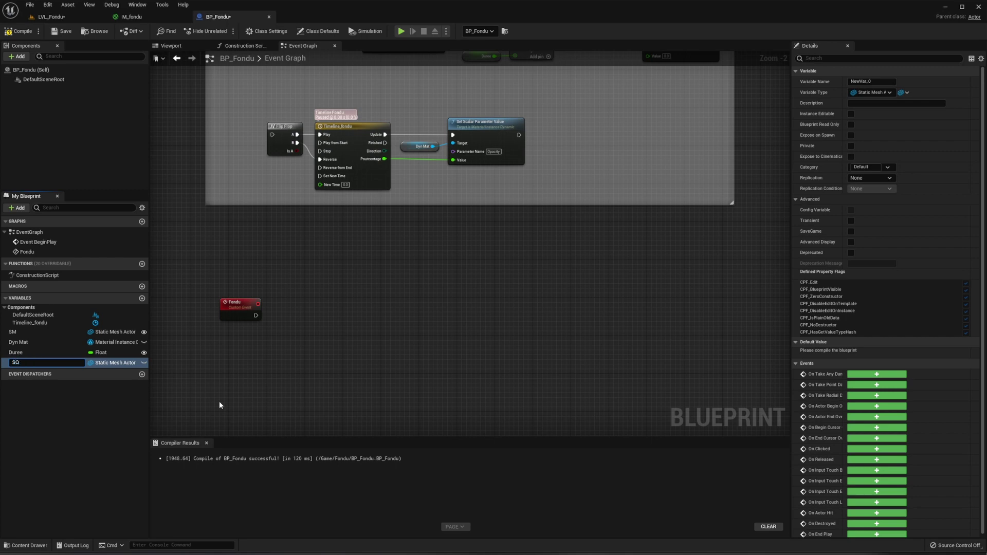
key(Return)
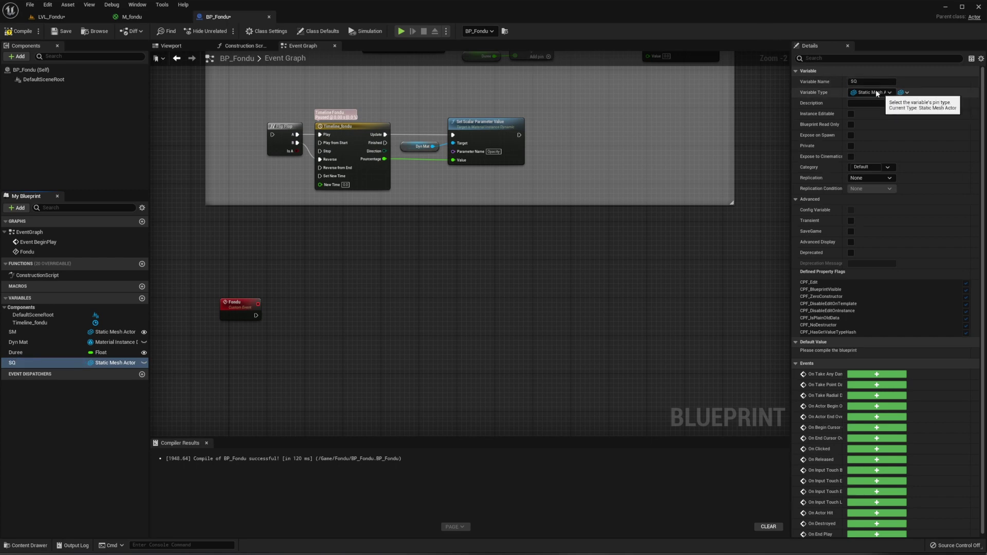
click(874, 92)
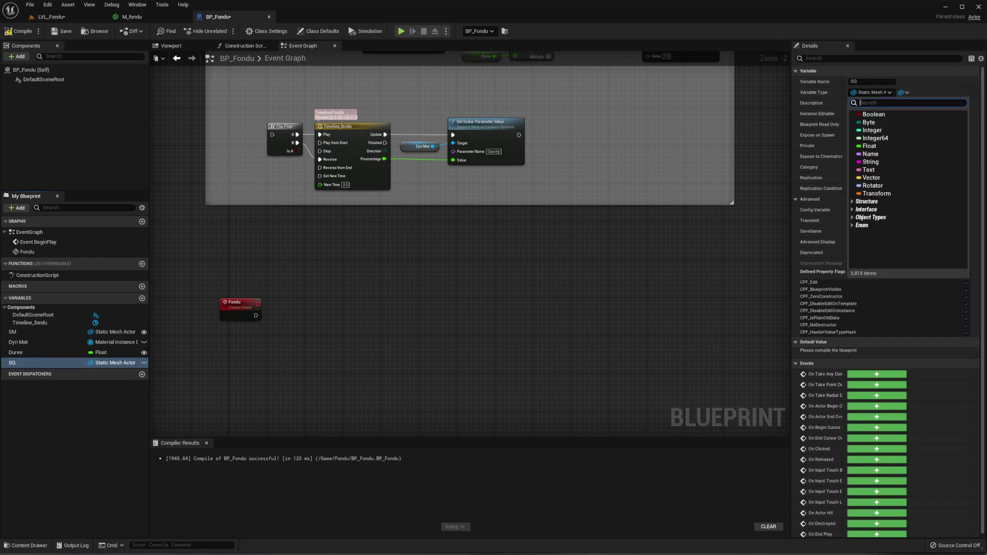
text(level sequence )
text(actor)
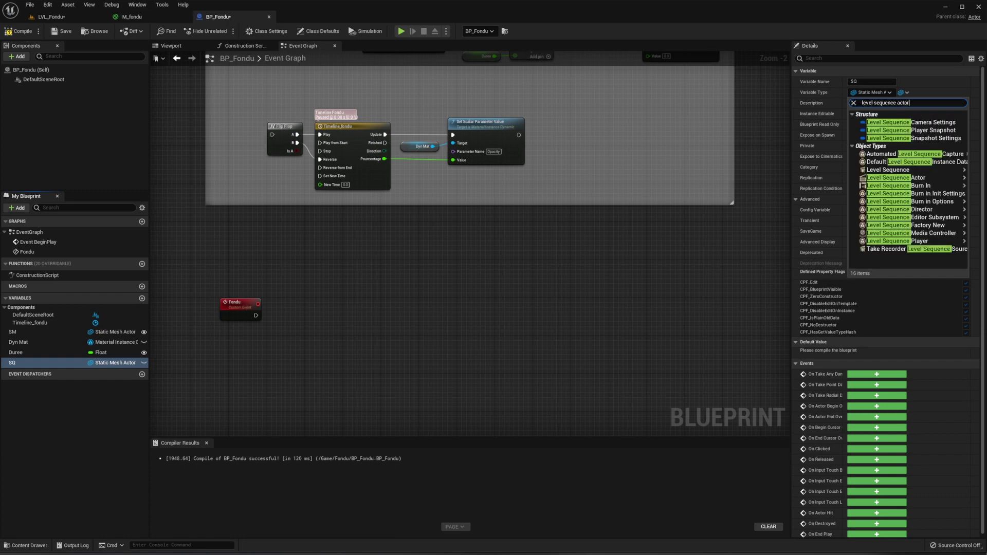
mouse_move(897, 122)
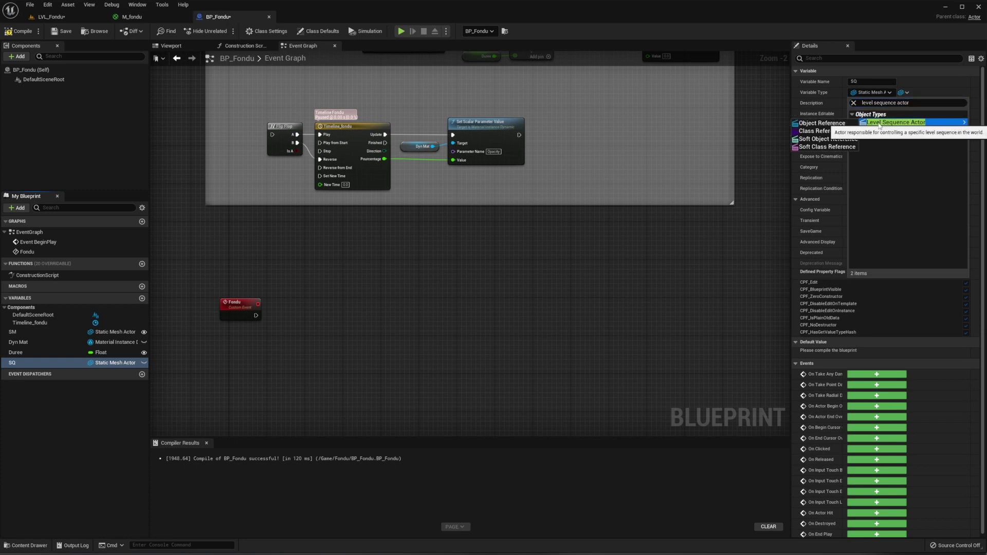
click(829, 126)
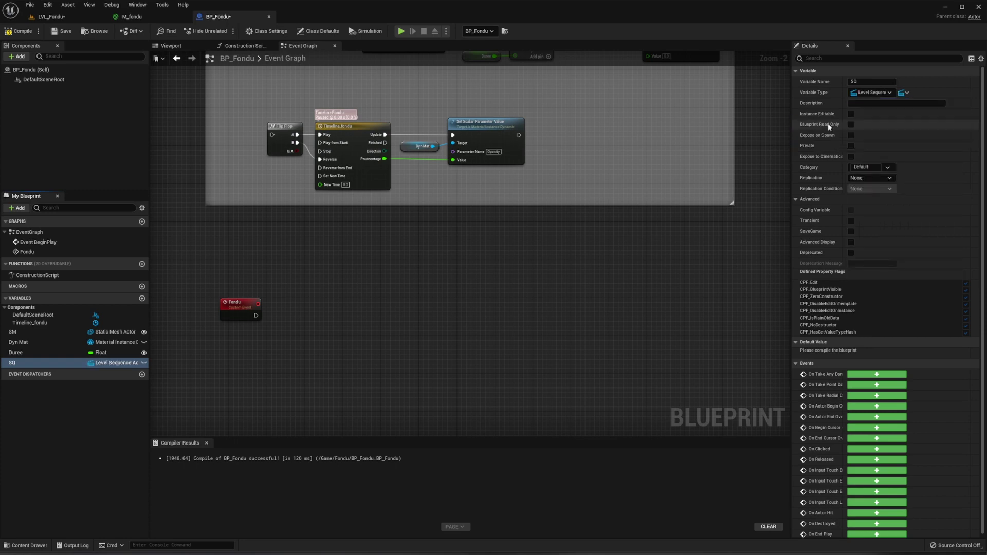
click(19, 31)
click(63, 32)
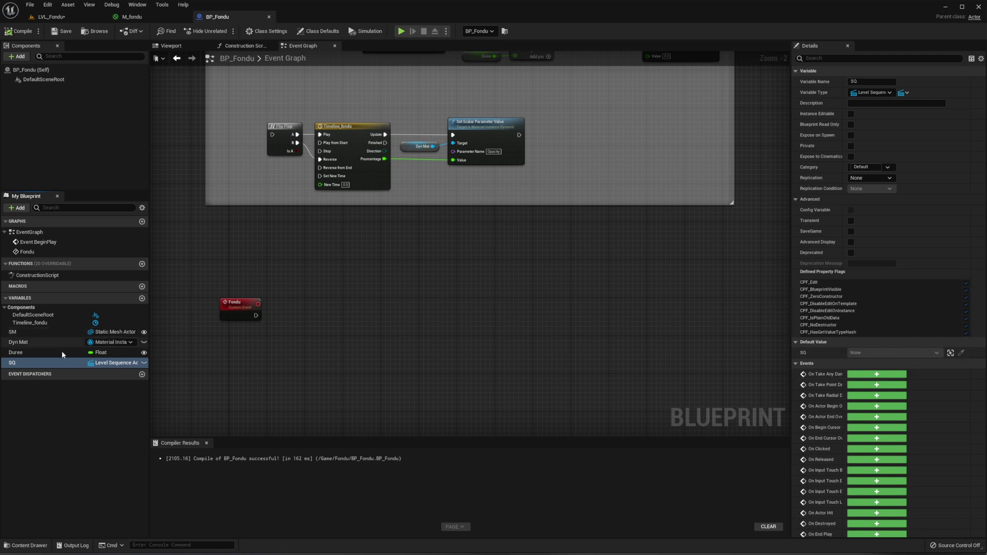
Make SQ instance-editable, place it in the graph, and add a Play node on its Sequence Player
click(144, 364)
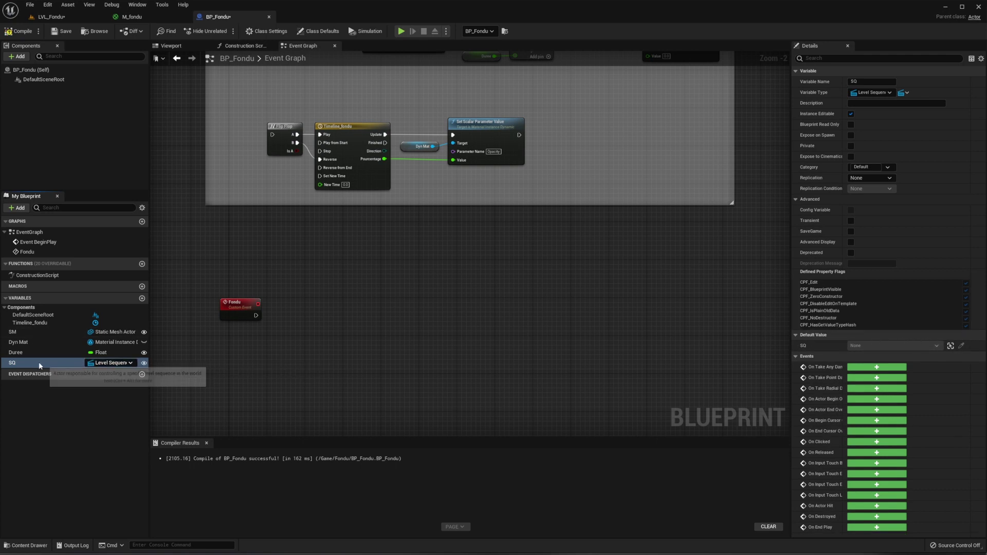
mouse_move(41, 363)
mouse_down()
mouse_move(270, 355)
mouse_move(383, 316)
mouse_up()
click(280, 365)
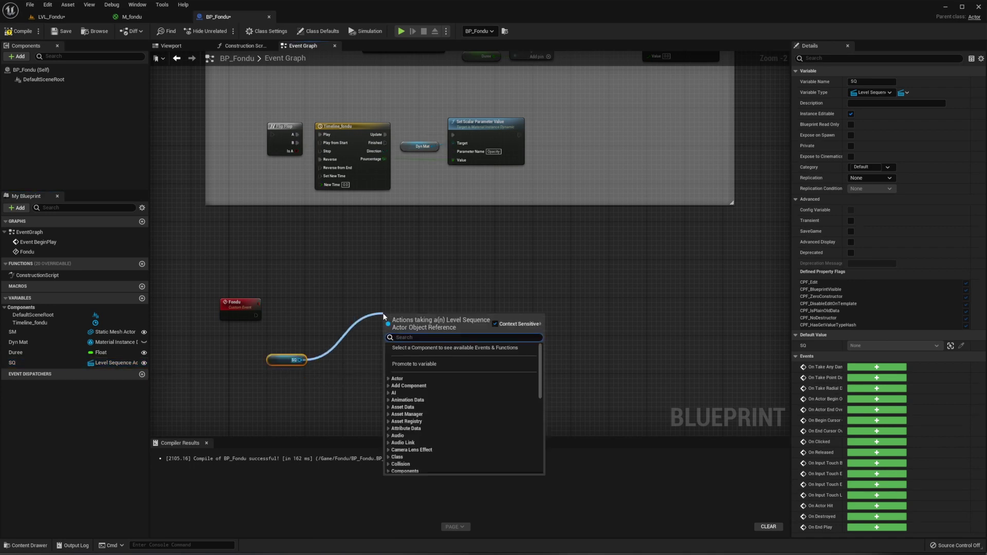
text(play)
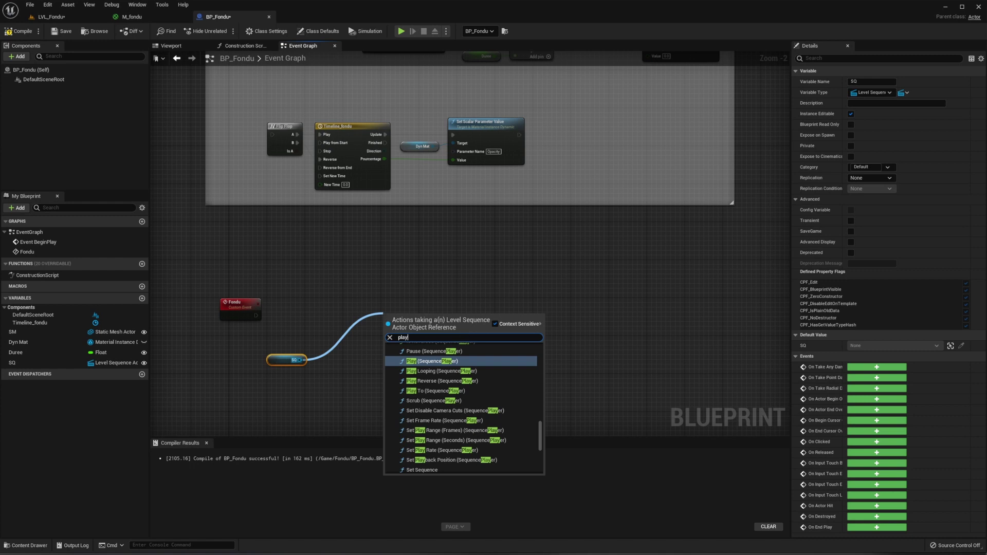
click(433, 361)
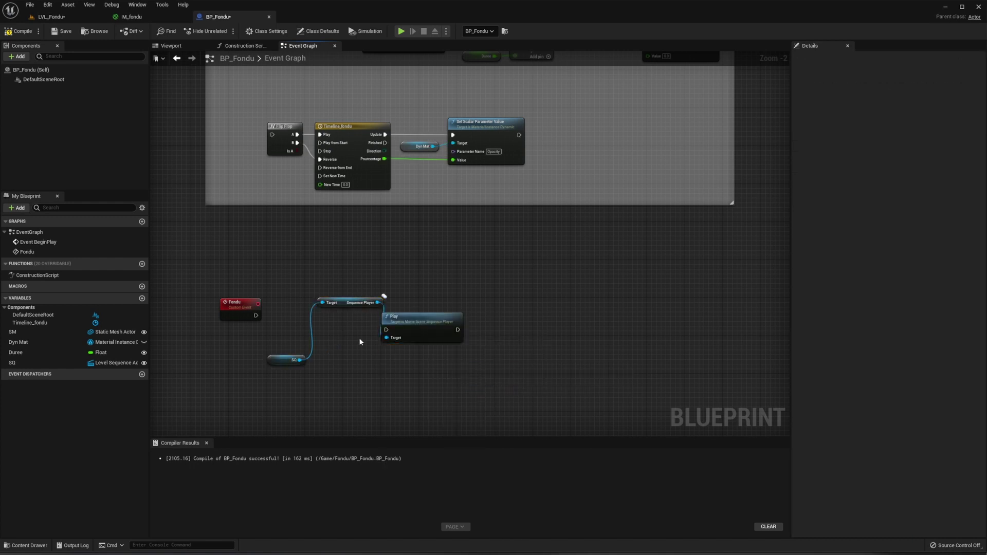
Add a Play Reverse node below Play, fed by the same Sequence Player
mouse_move(341, 305)
mouse_down()
mouse_move(329, 344)
mouse_move(275, 343)
mouse_move(386, 331)
mouse_move(410, 305)
mouse_up()
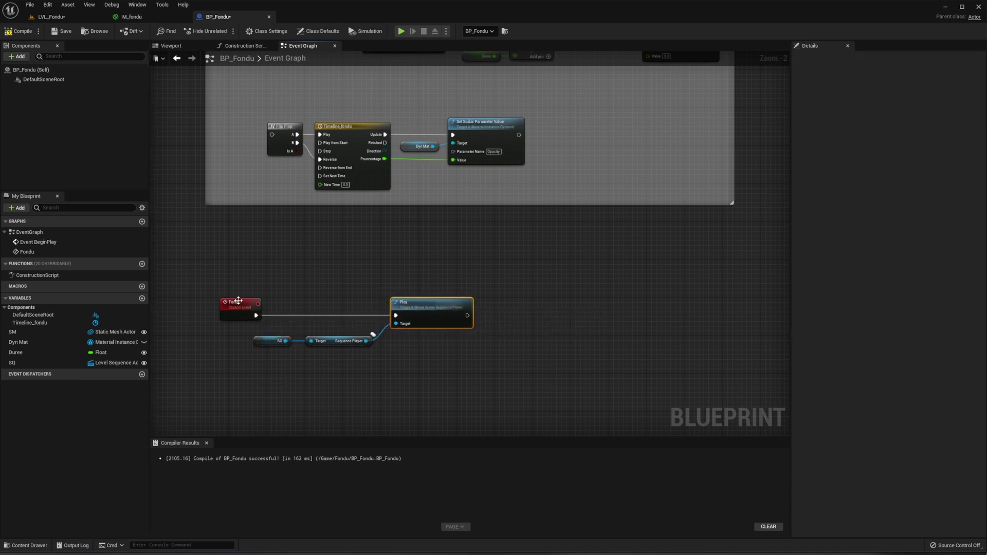
drag(238, 300, 213, 301)
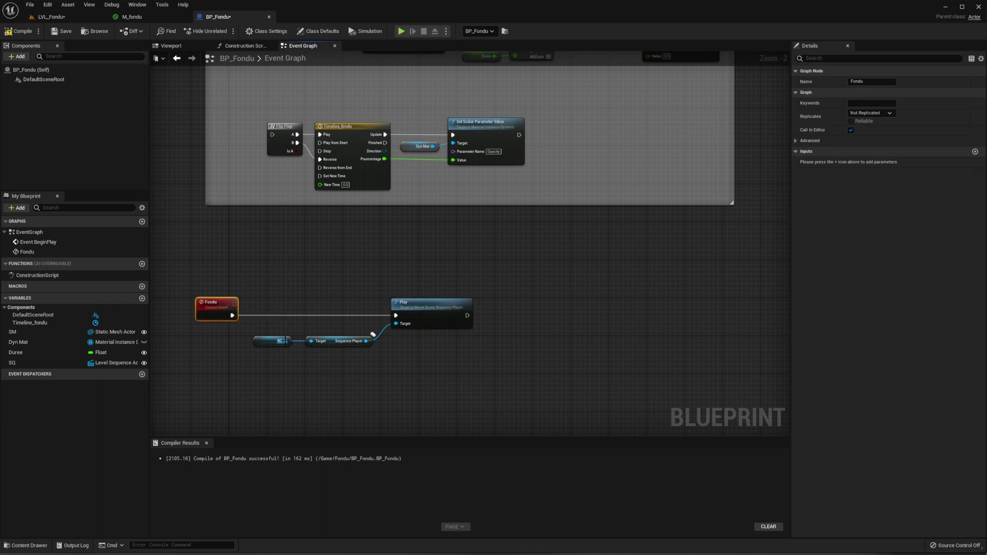
drag(284, 341, 332, 386)
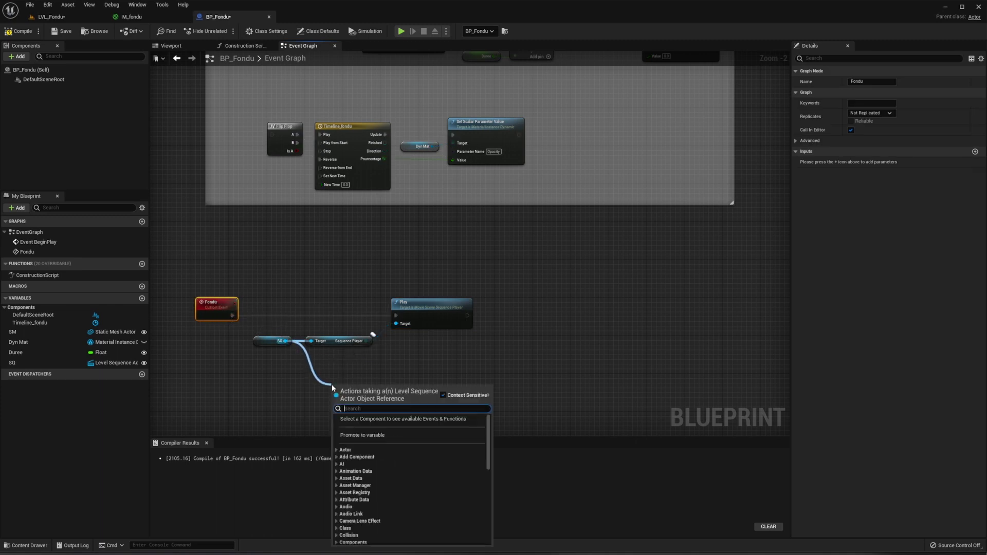
text(rever)
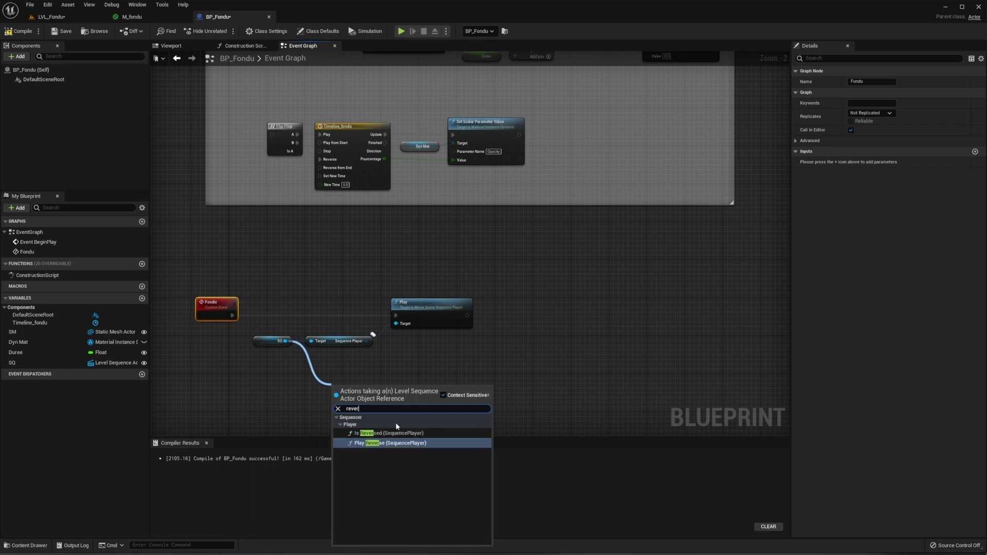
click(392, 445)
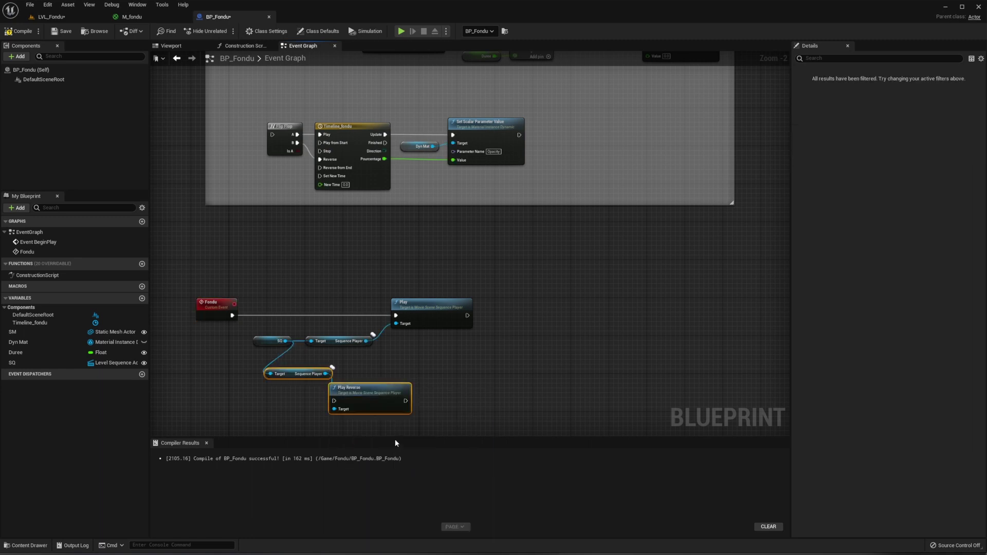
click(301, 373)
key(Delete)
drag(359, 389, 425, 345)
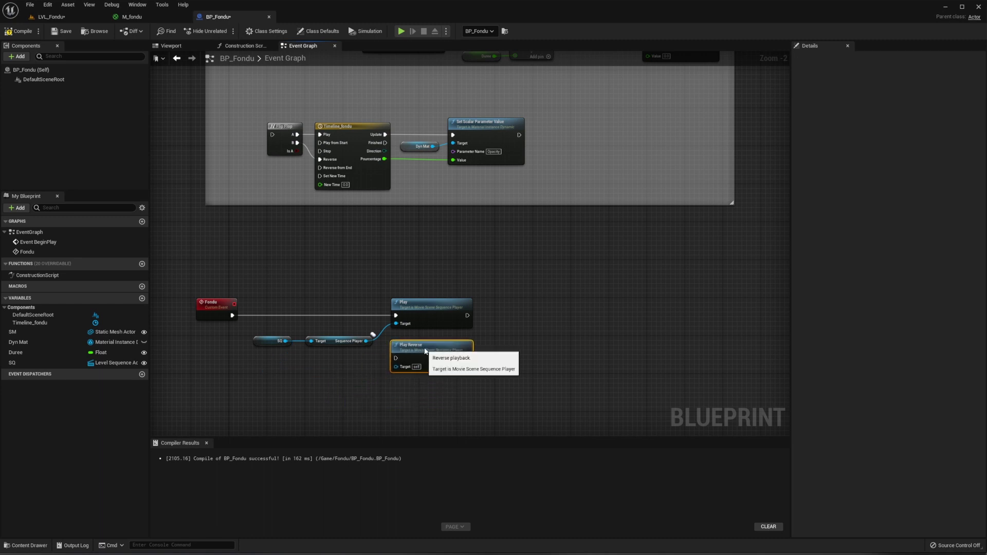
drag(366, 341, 401, 367)
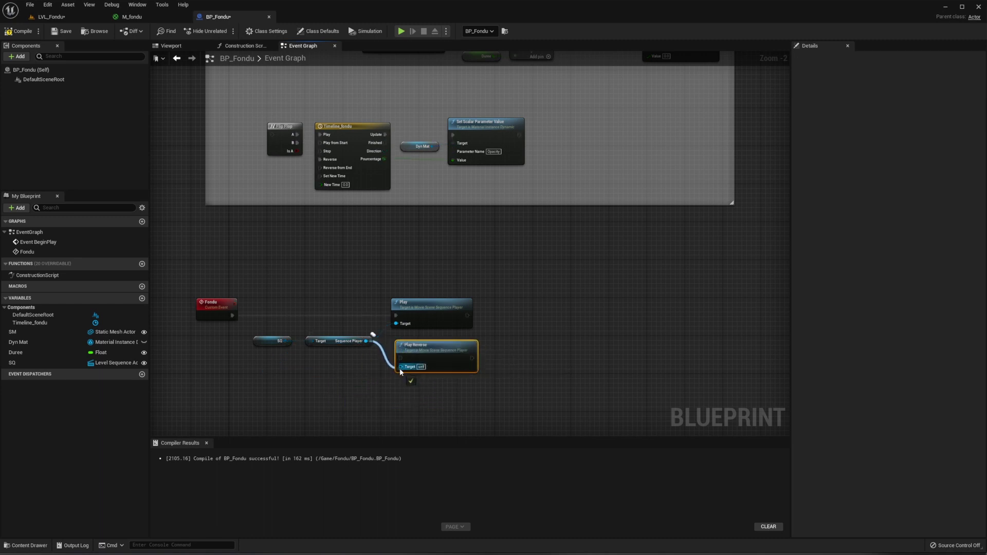
Insert a Flip Flop after Fondu driving Play and Play Reverse
drag(232, 315, 262, 317)
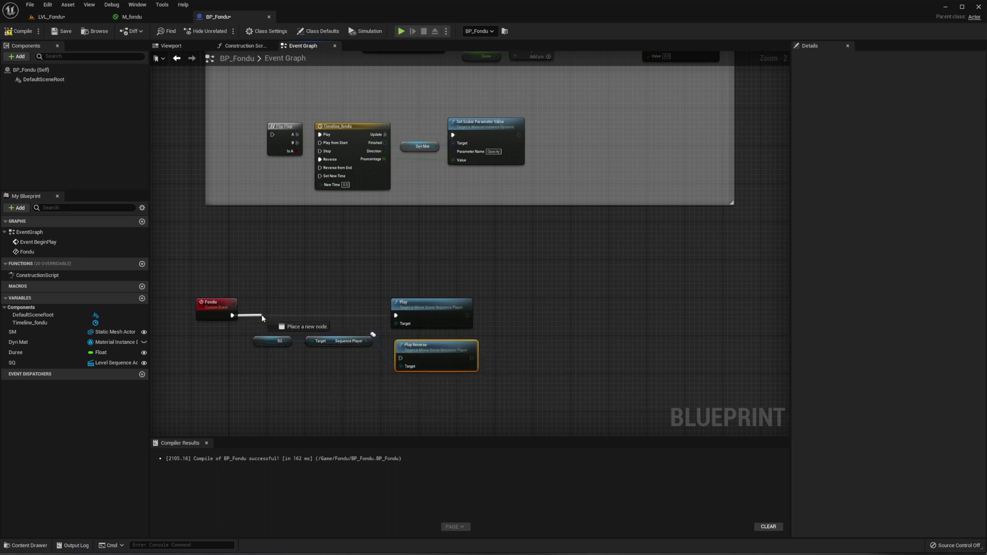
text(flip)
key(Return)
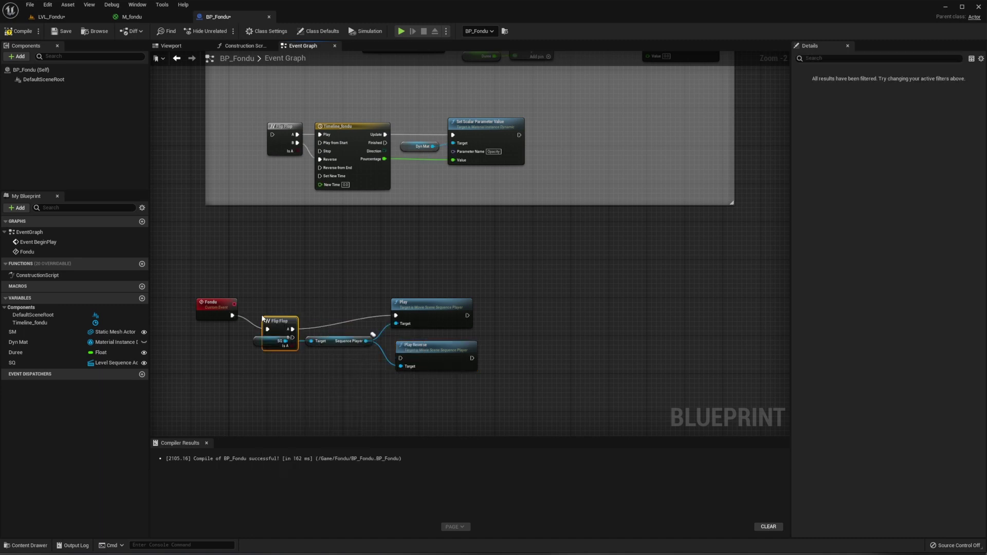
mouse_move(278, 320)
mouse_down()
mouse_move(283, 301)
mouse_move(401, 358)
mouse_up()
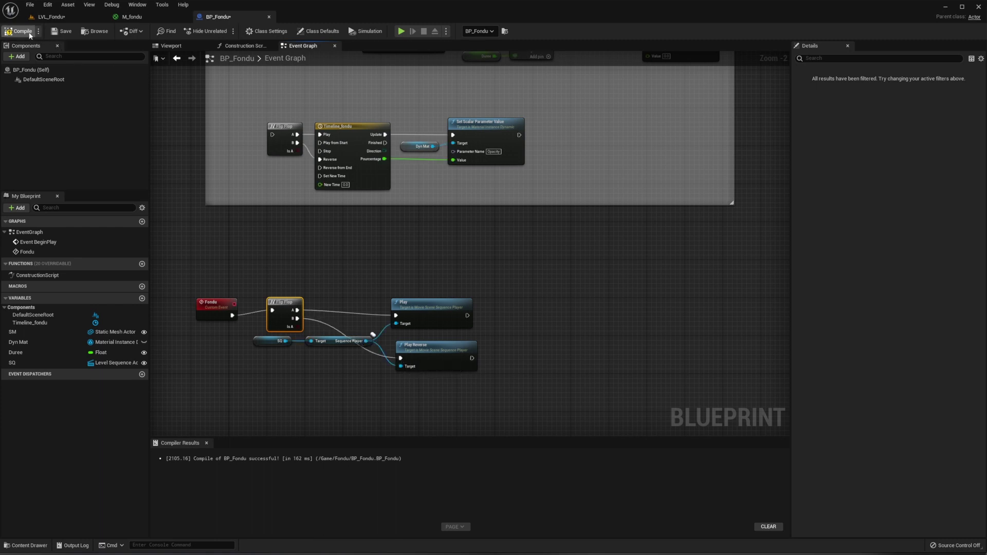
Compile and save BP_Fondu, then return to the LVL_Fondu level
click(20, 31)
click(61, 32)
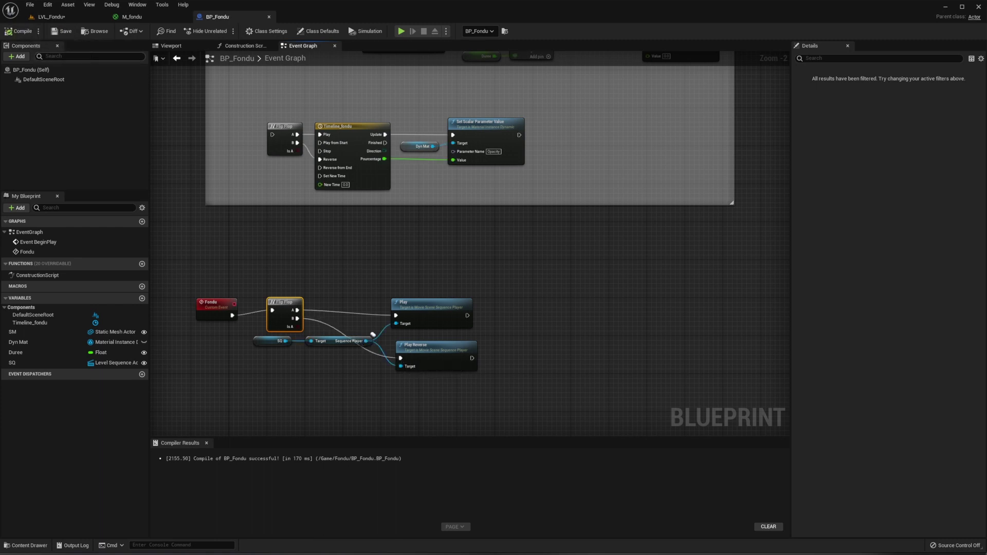
click(52, 16)
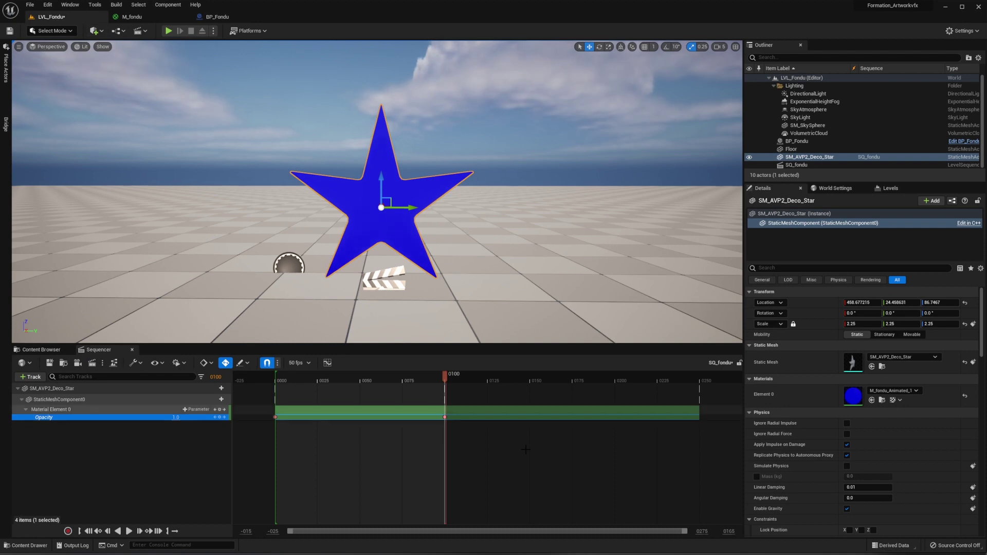
Set the BP_Fondu actor's SQ property to the SQ_fondu actor with the eyedropper
click(290, 265)
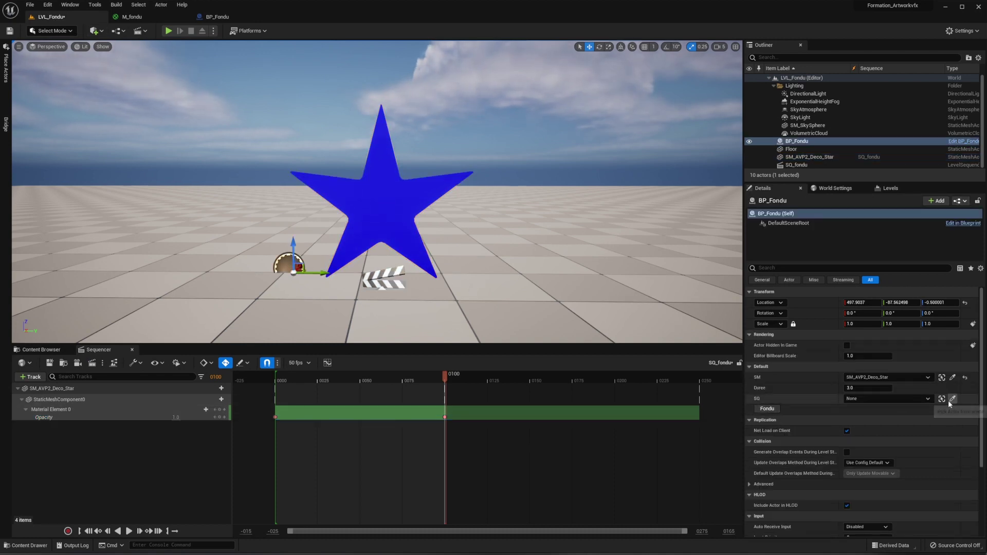
click(953, 399)
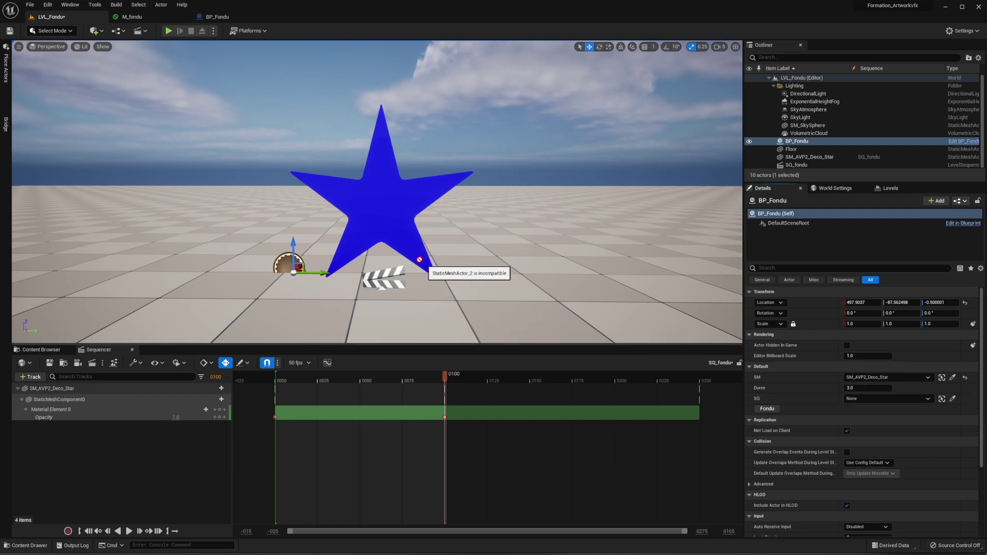
click(385, 272)
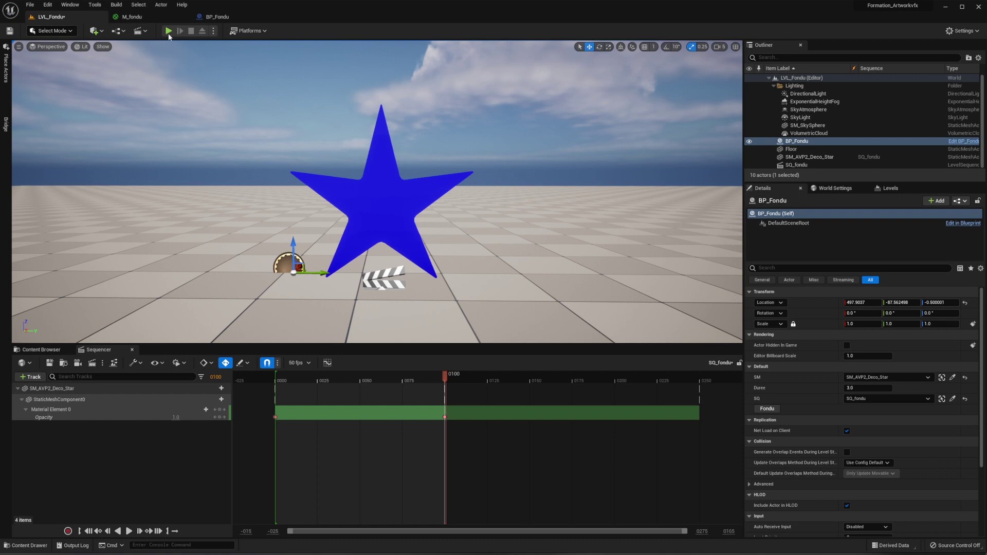
Play the level and trigger Fondu on BP_Fondu twice to fade the star out and back in
click(169, 31)
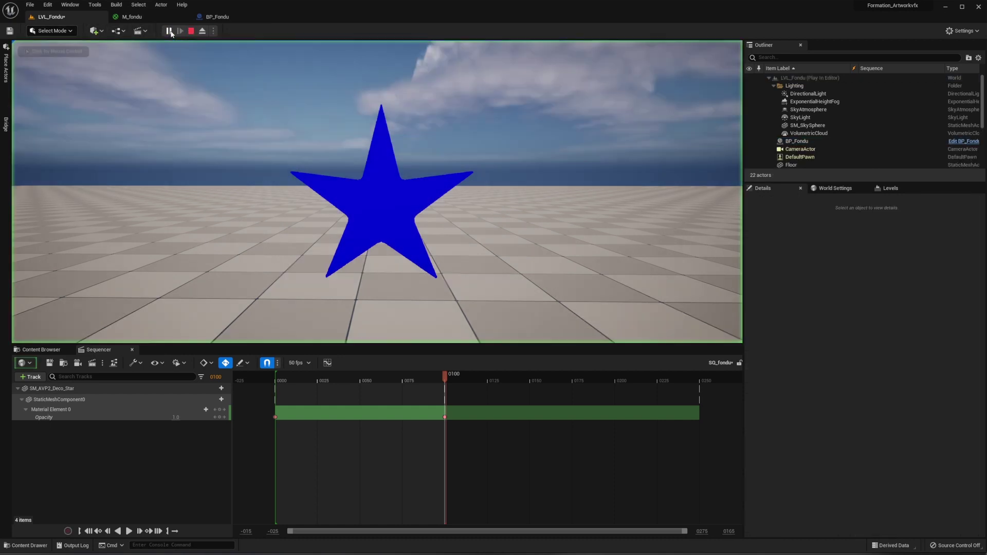
click(794, 141)
click(768, 398)
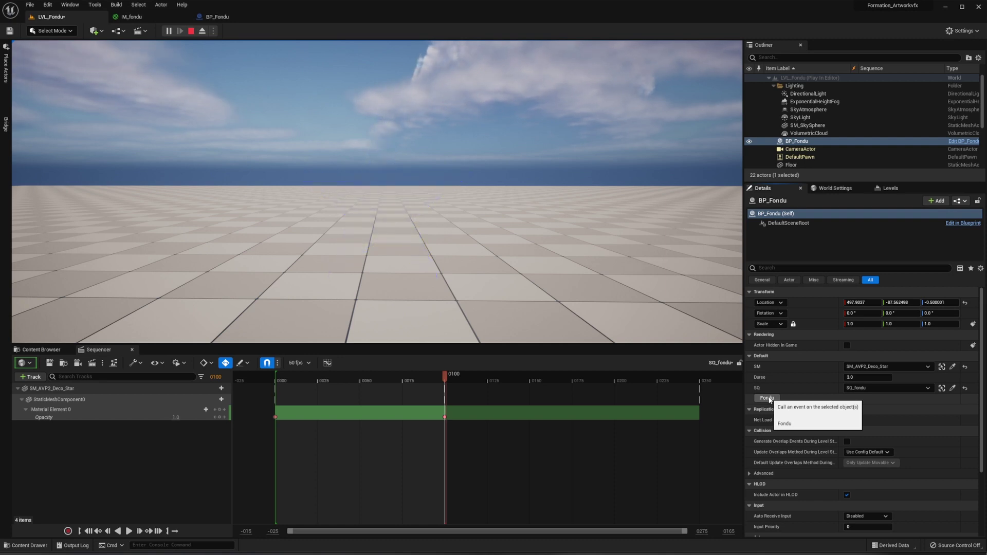
click(768, 398)
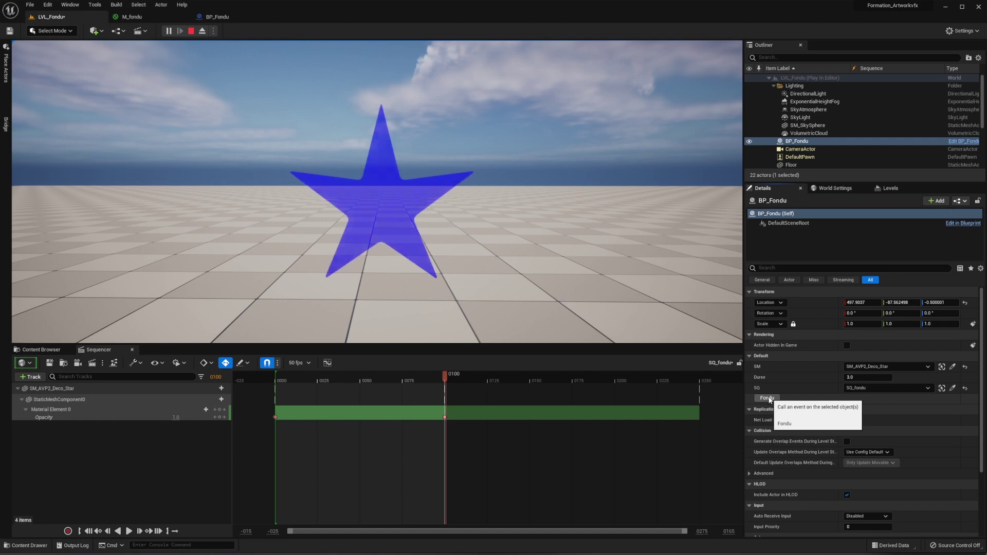
Glance at the M_fondu material, return to LVL_Fondu, and stop the play session
click(131, 16)
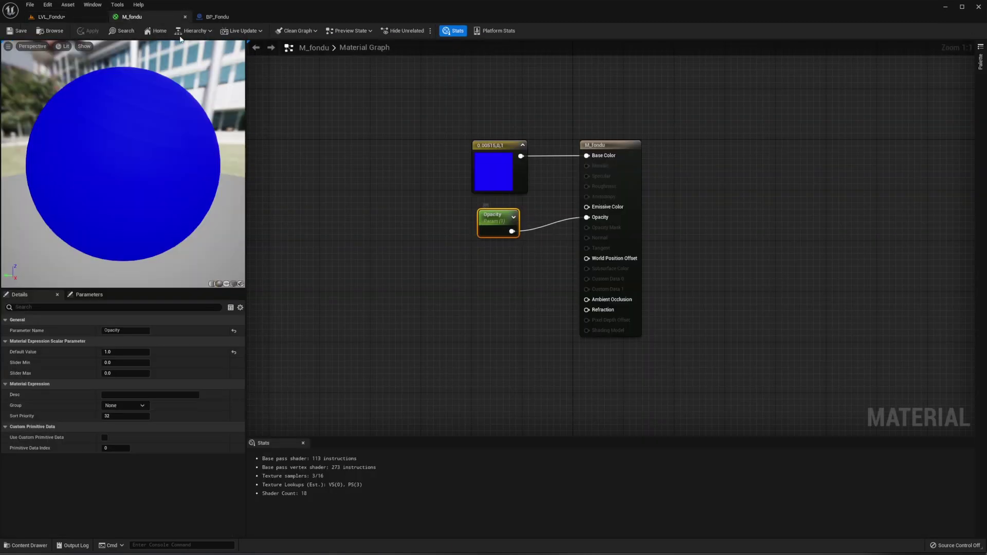
click(46, 18)
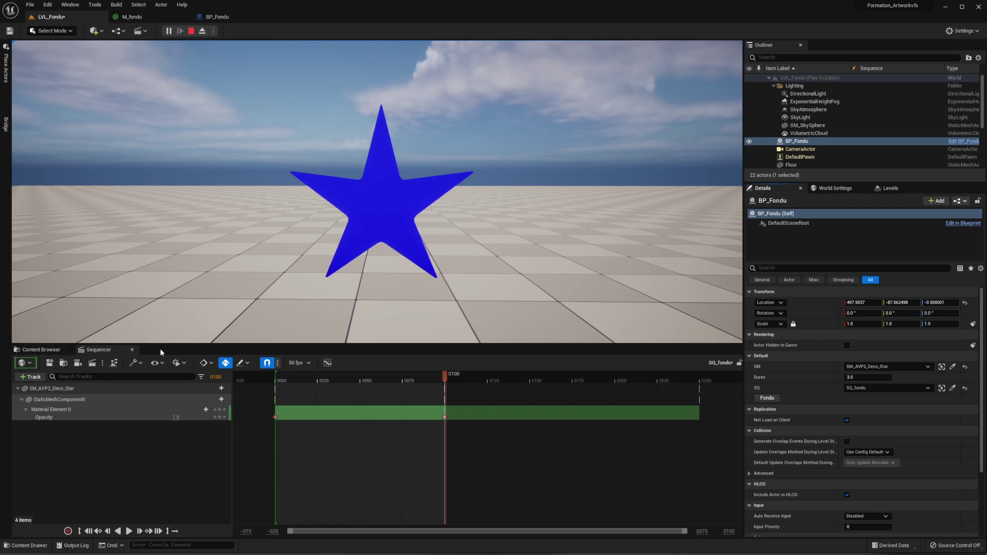
click(190, 31)
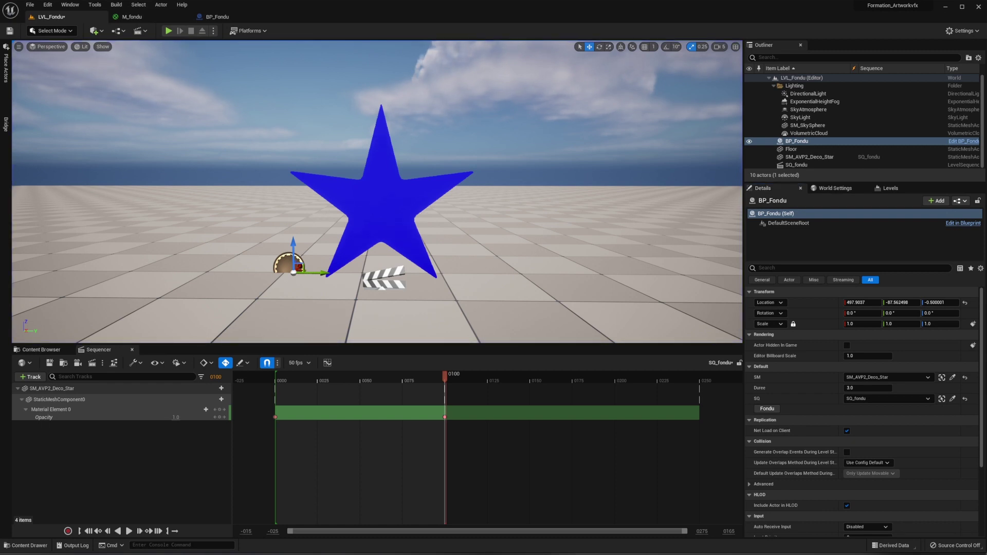
Alt-drag the blue star along Y to create copies on either side of the original
click(421, 241)
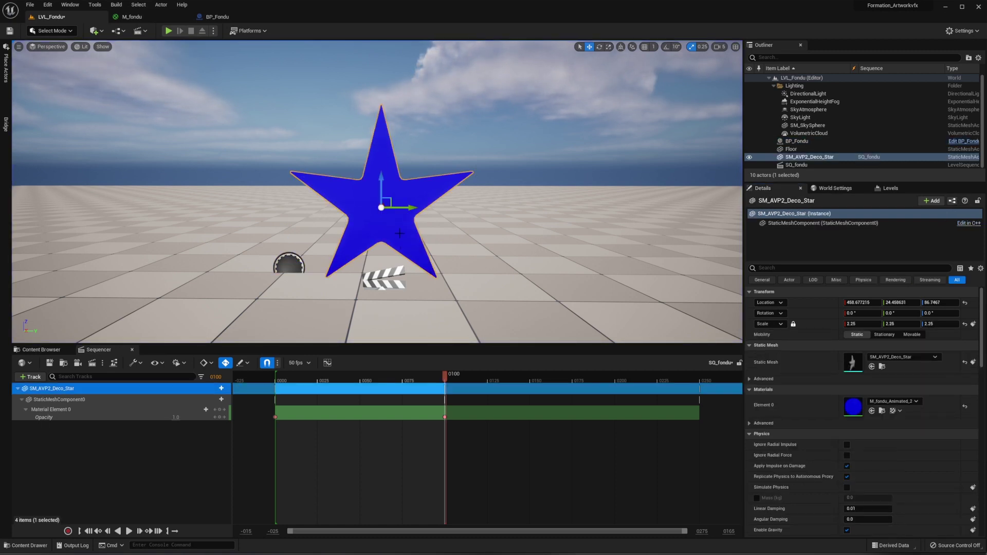
mouse_move(411, 207)
alt+mouse_down()
mouse_move(634, 207)
mouse_move(191, 207)
alt+mouse_up()
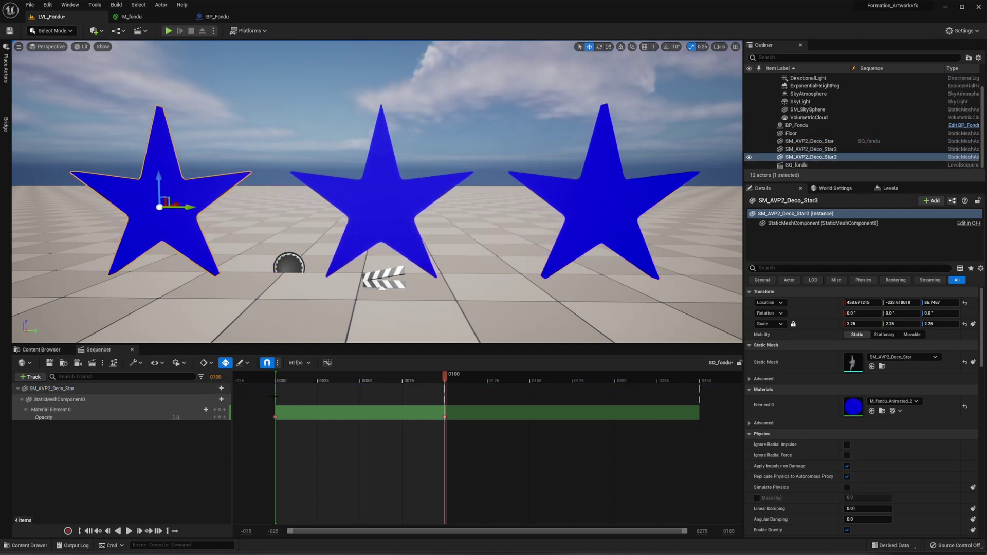
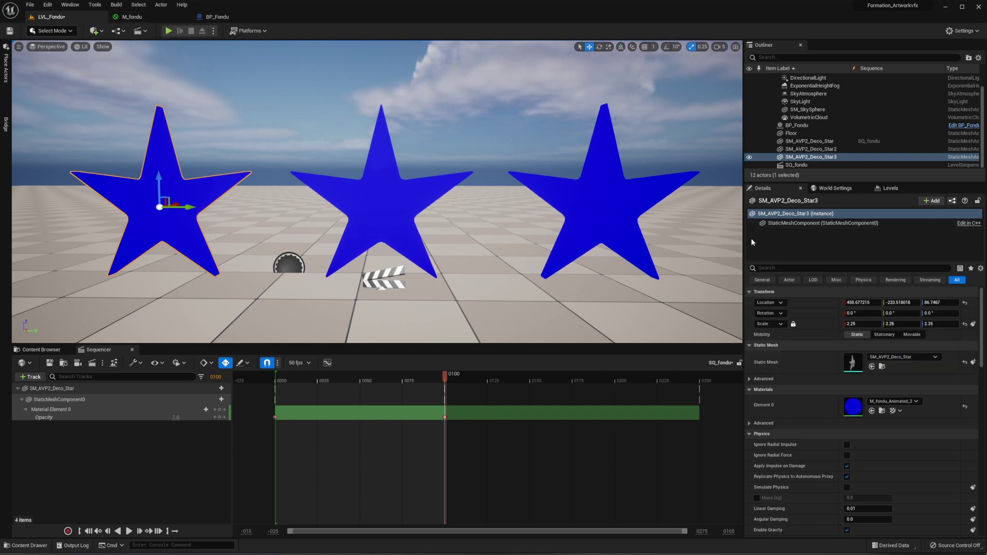
Play-test the level, trigger BP_Fondu's Fondu fade twice, then stop and view M_fondu
click(168, 32)
click(822, 126)
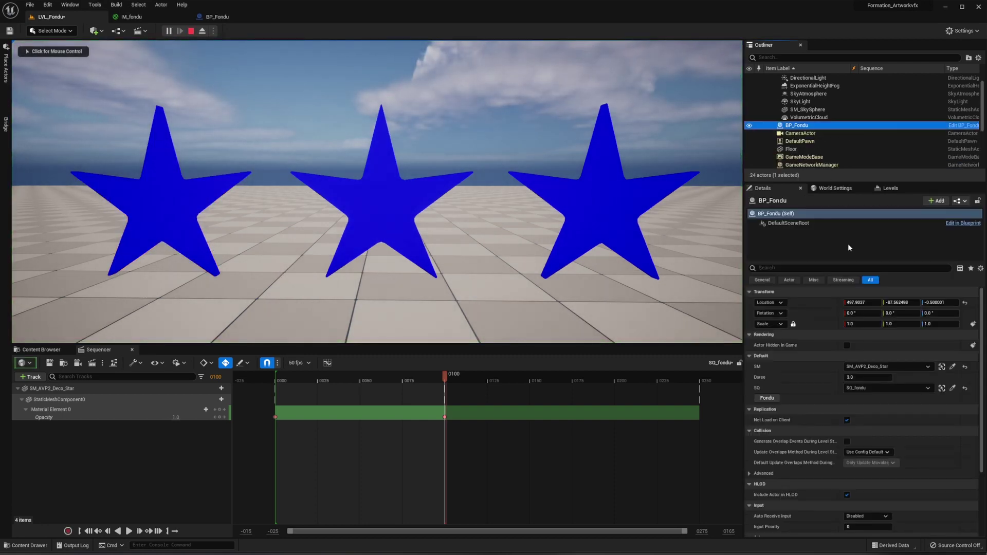
click(767, 399)
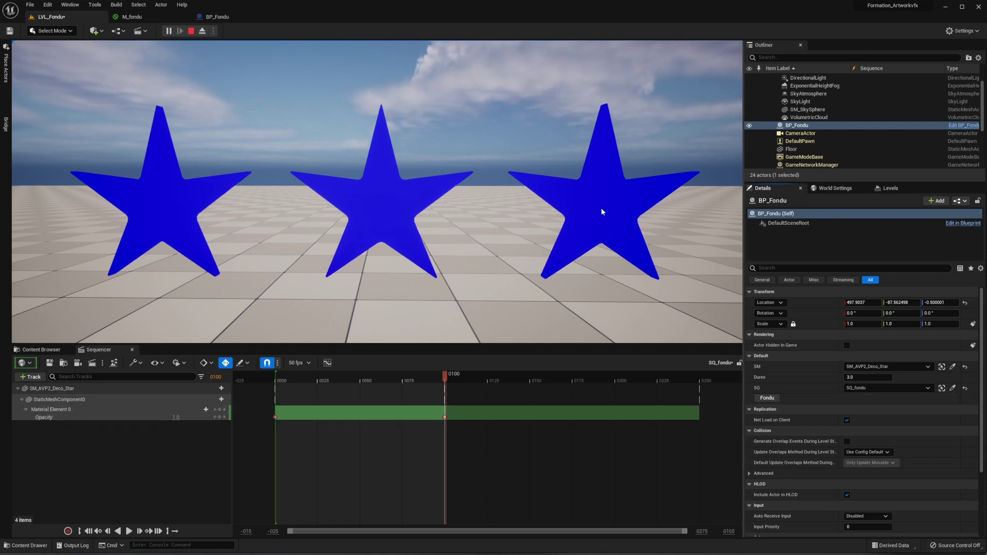
click(771, 398)
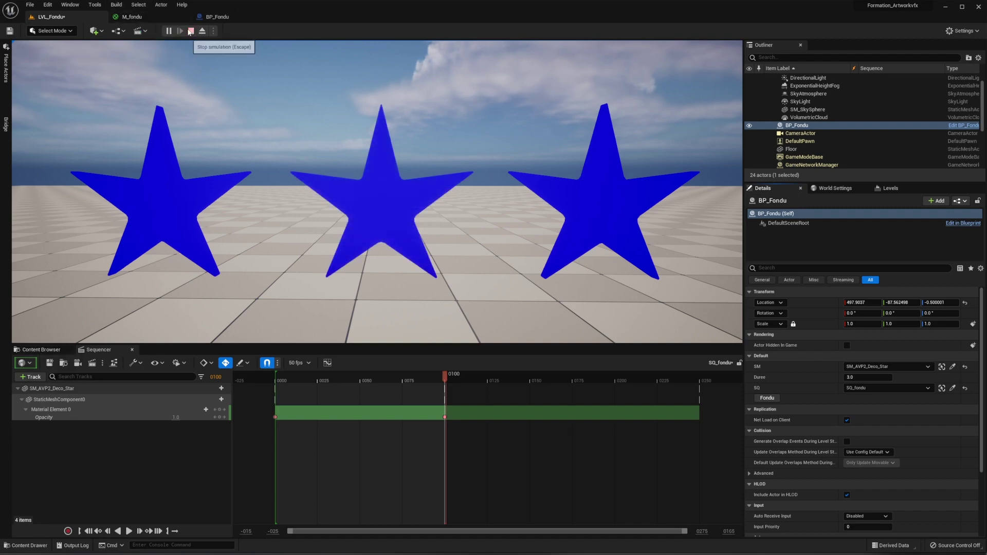
click(190, 31)
click(134, 17)
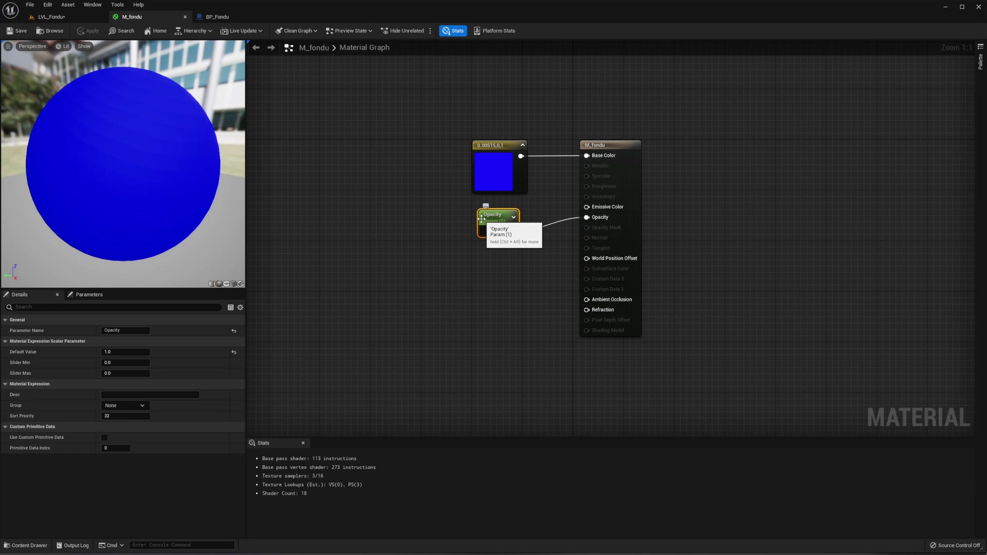
In LVL_Fondu's Fondu folder, create a Material Parameter Collection 'MPC' and open it
click(52, 17)
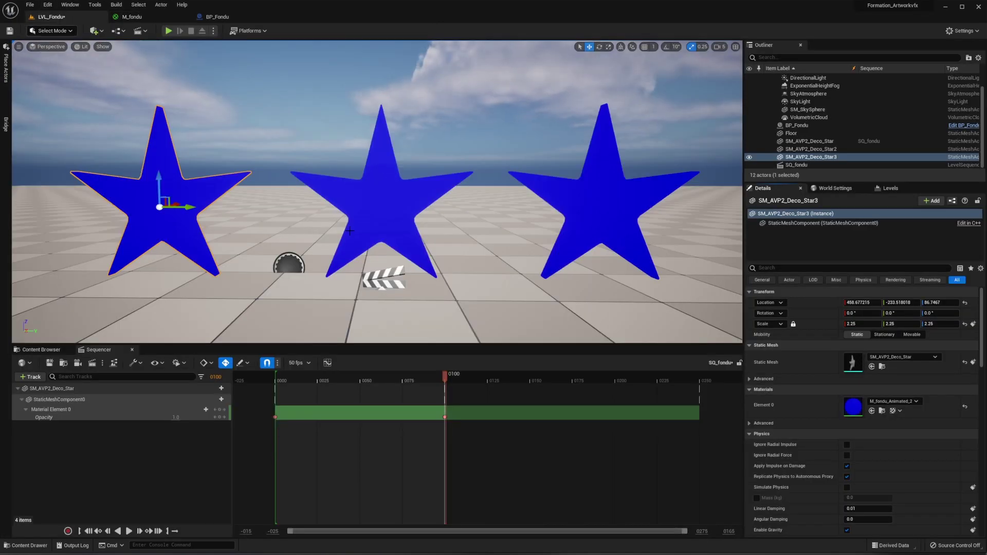
click(41, 350)
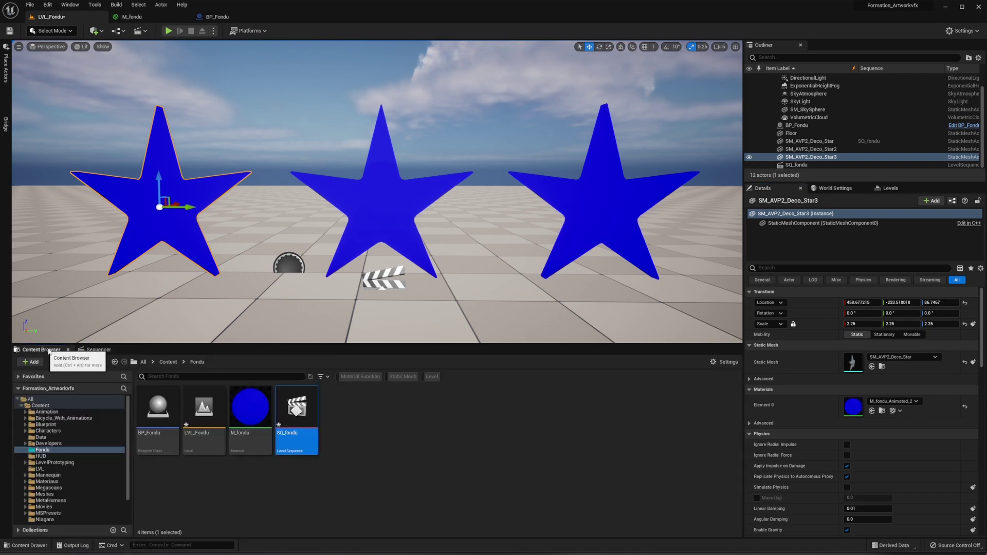
right_click(358, 439)
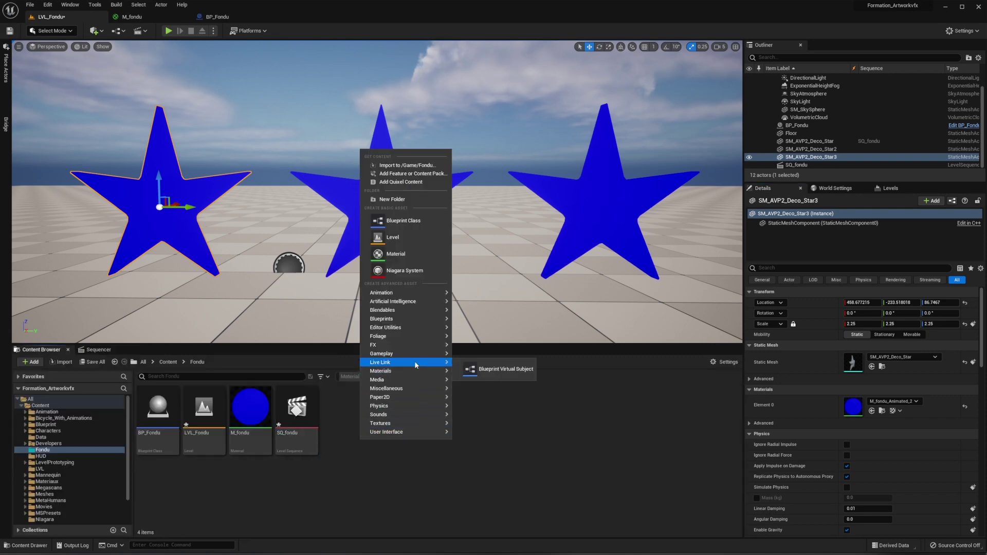
mouse_move(412, 337)
mouse_move(412, 371)
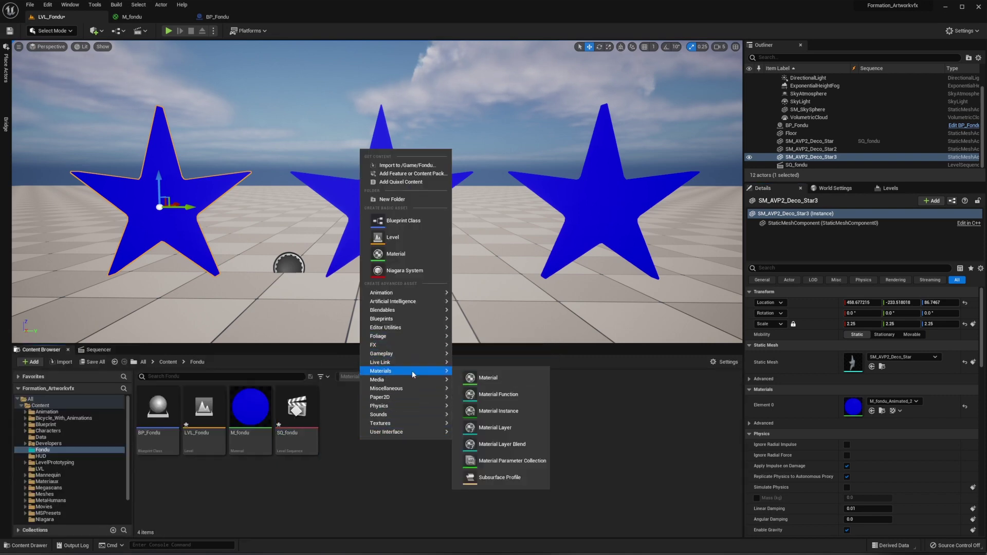
click(498, 460)
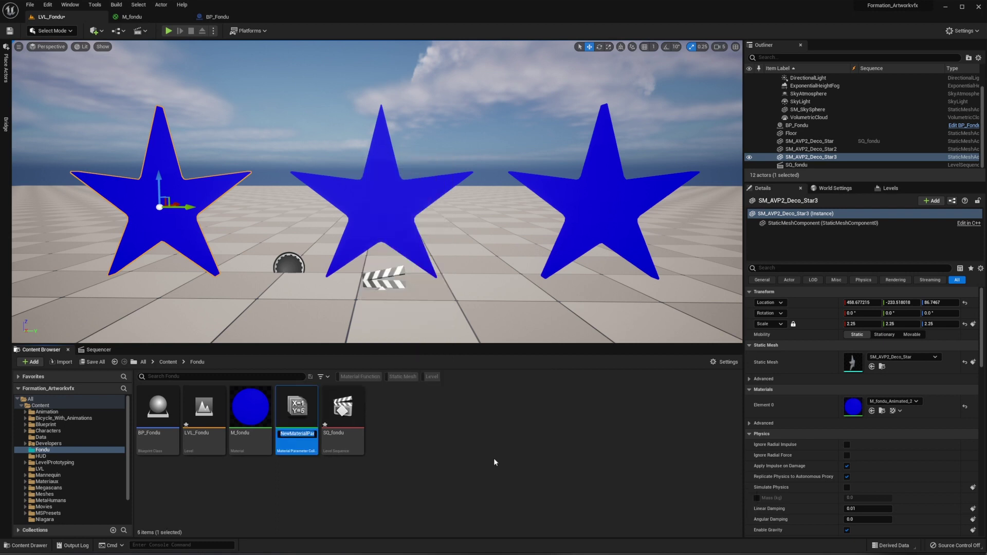
text(MPC)
key(Return)
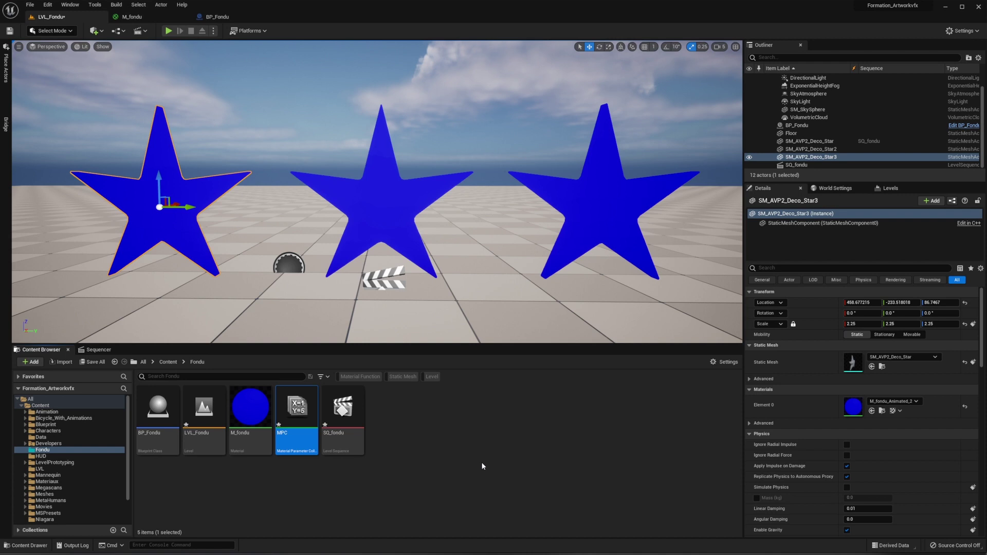
double_click(295, 413)
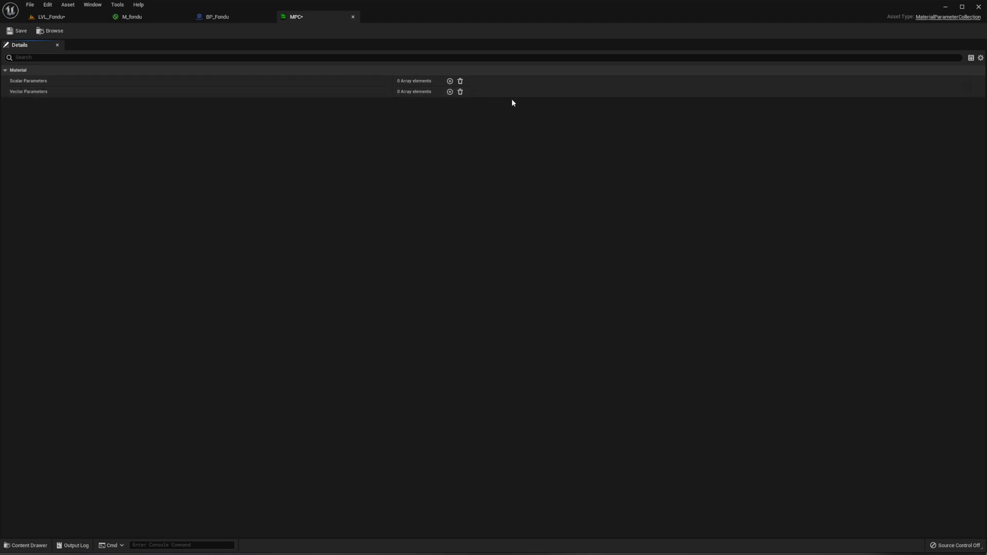
Add scalar parameter 'Opacity' with default 1.0 to MPC, save it, and return to LVL_Fondu
click(450, 81)
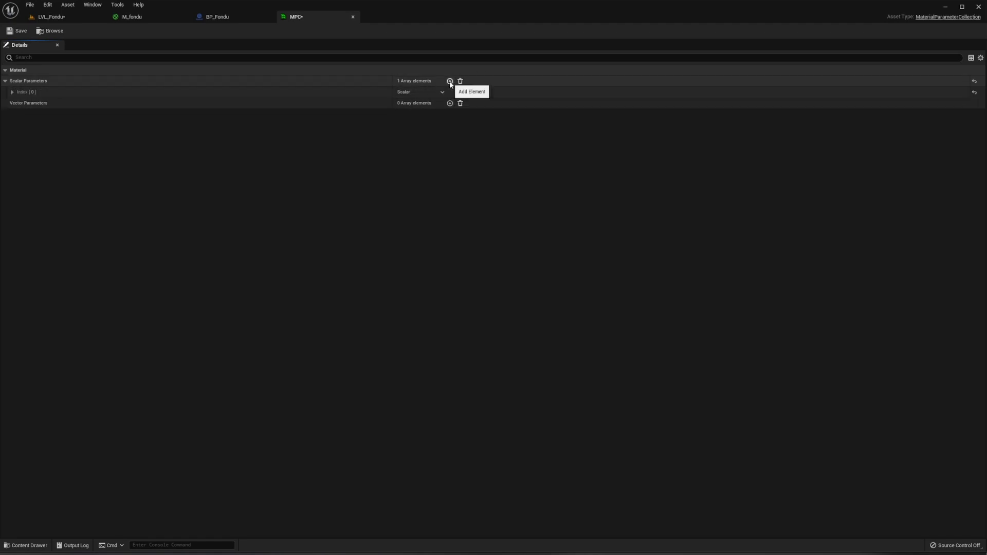
click(12, 92)
click(417, 114)
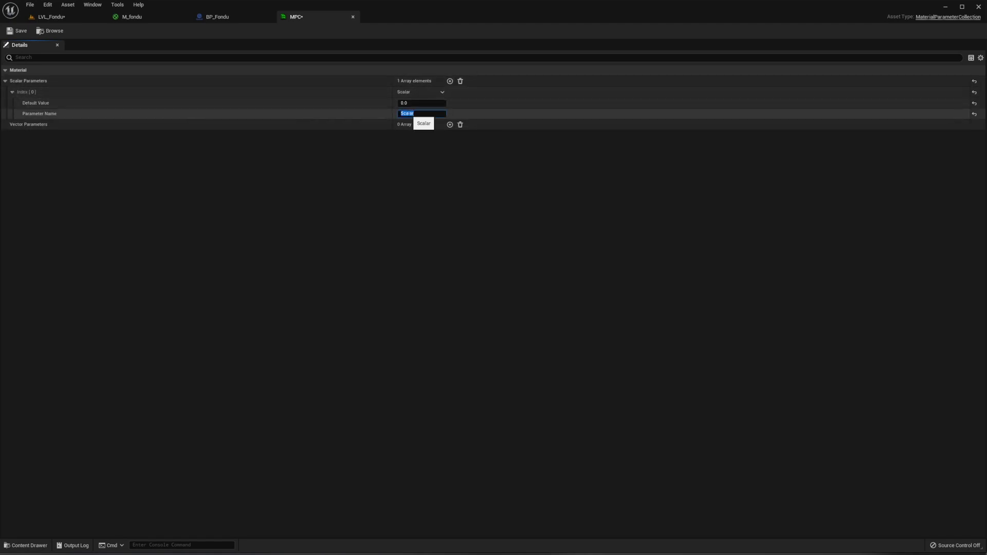
text(Opacity)
key(Return)
click(421, 102)
text(1)
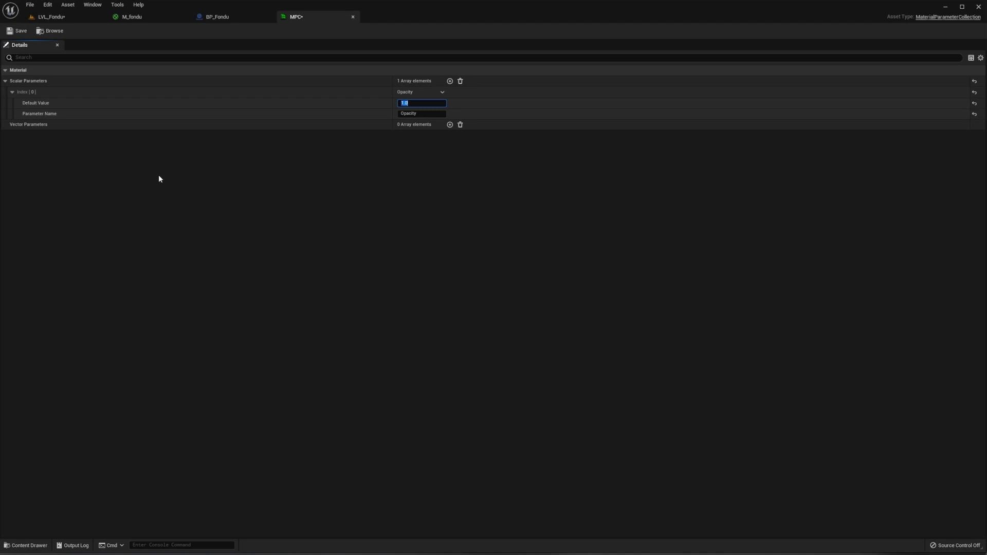
click(17, 31)
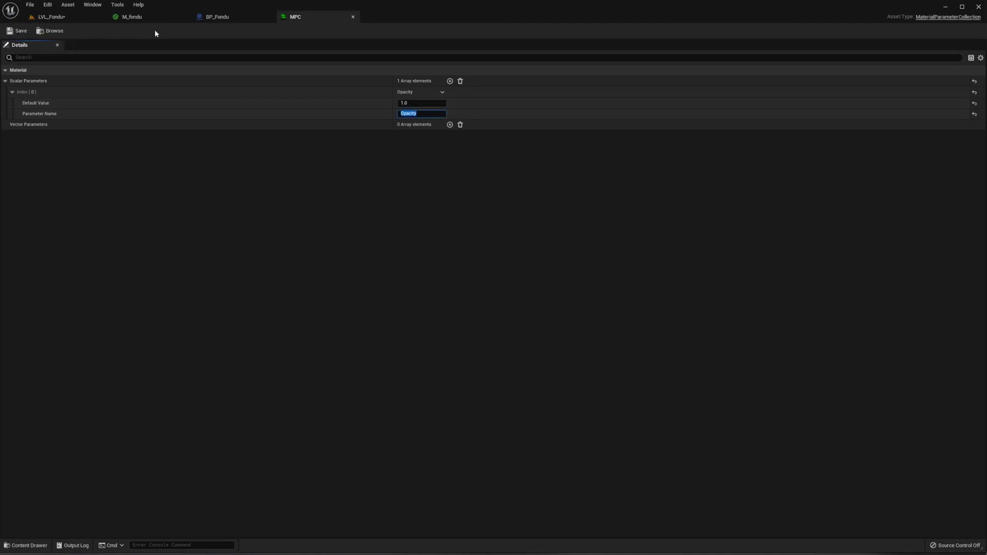
click(71, 21)
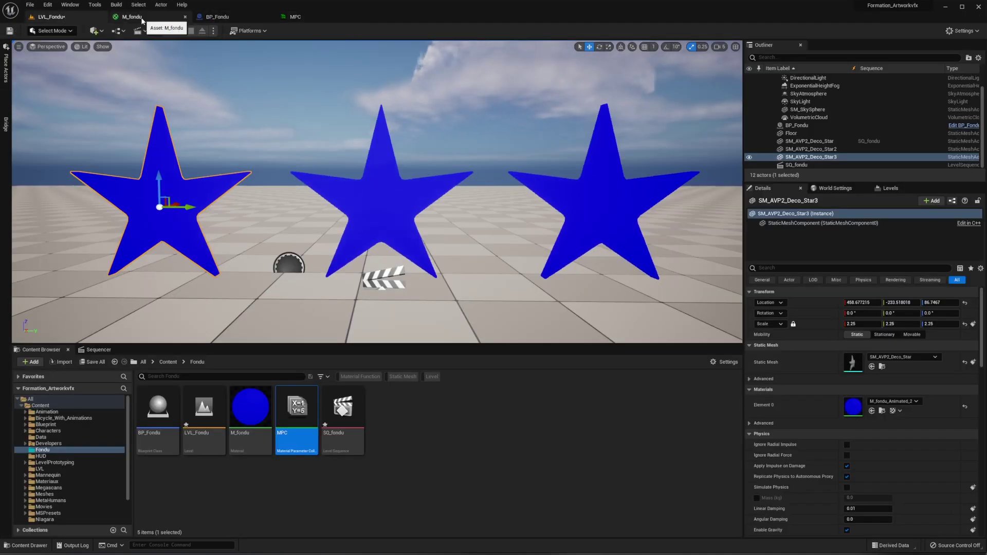
Add a Collection Parameter node to M_fondu that reads MPC's Opacity parameter
click(142, 19)
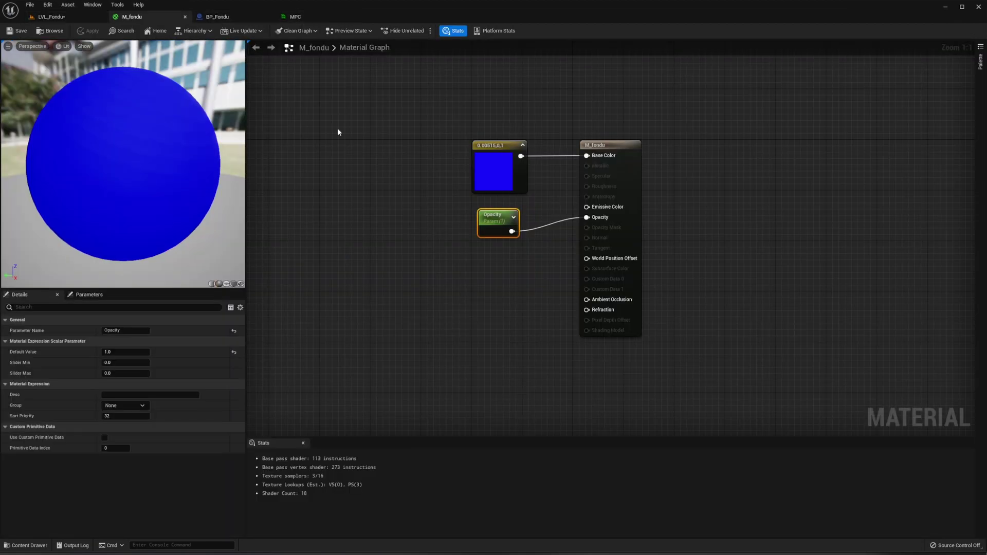
right_click(402, 305)
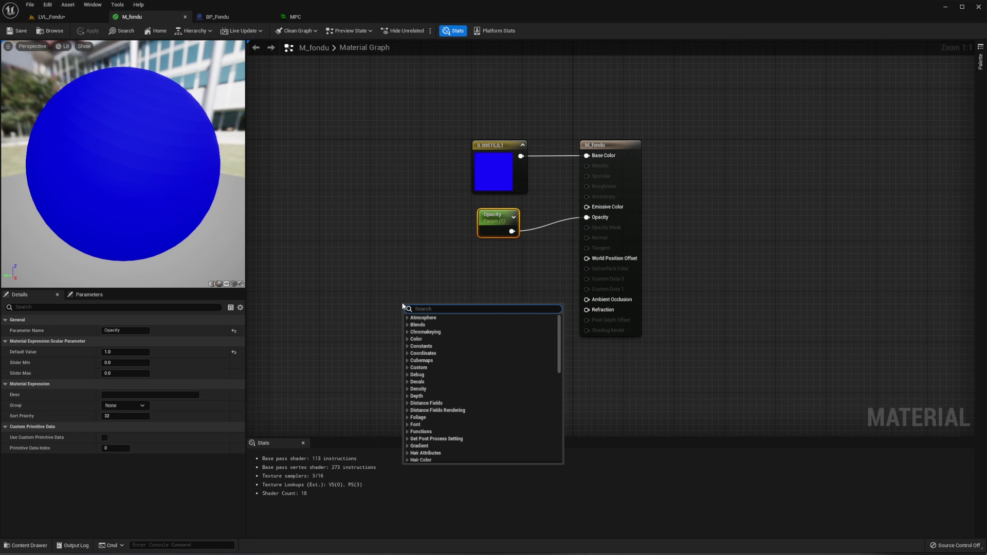
text(collect)
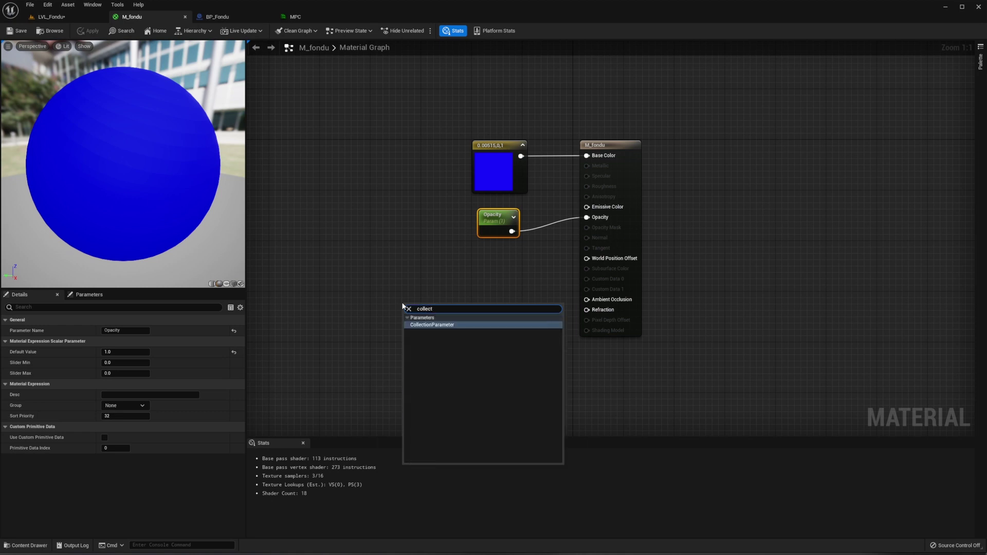
key(Return)
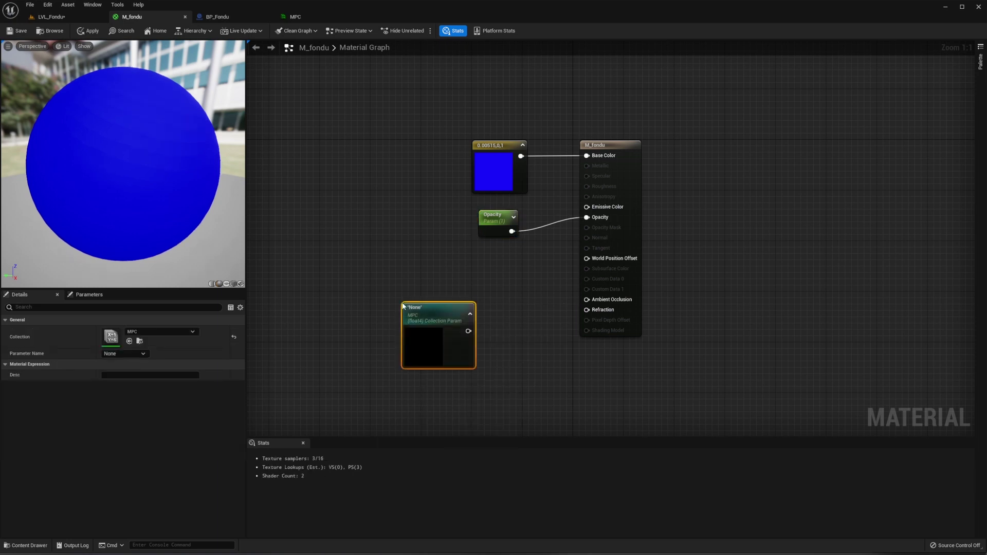
drag(421, 314, 427, 291)
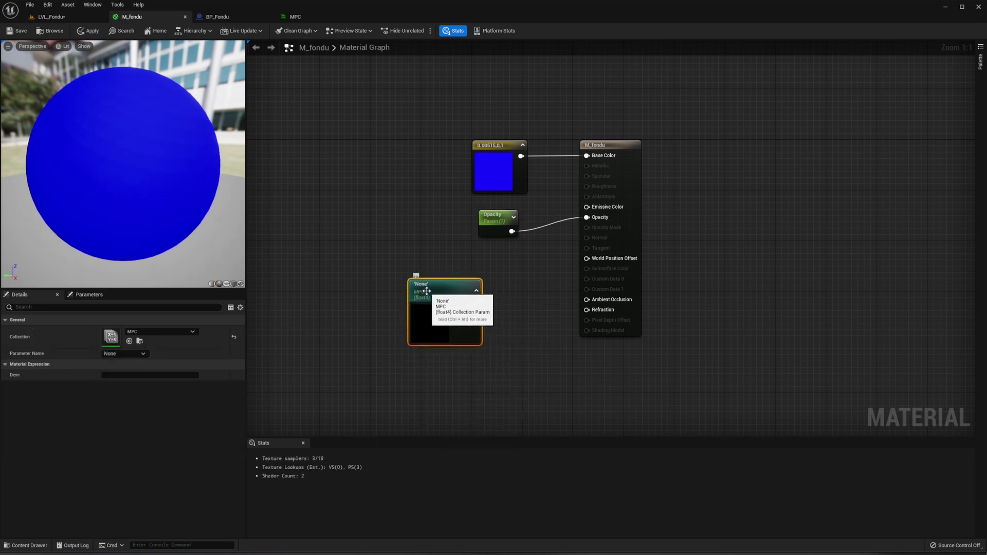
click(148, 333)
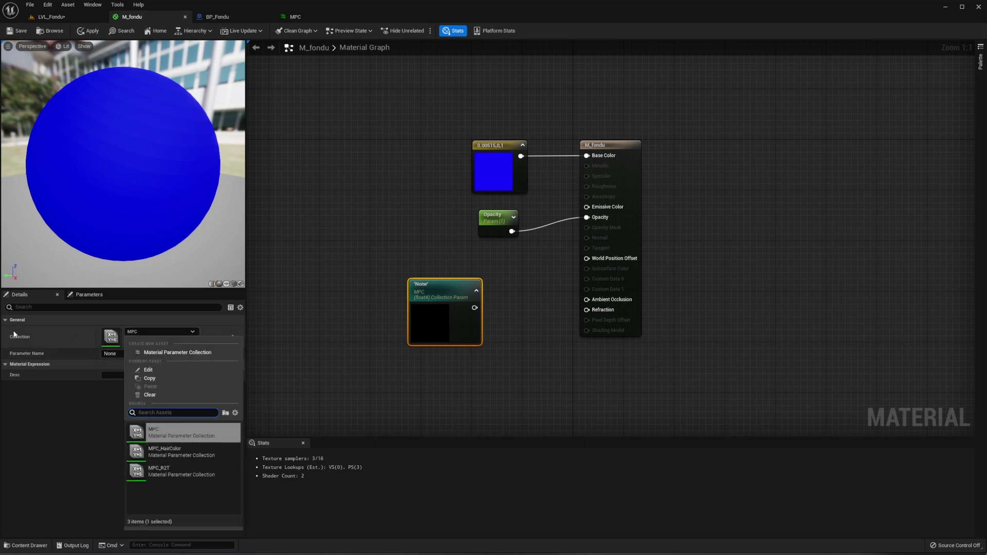
click(64, 333)
click(190, 332)
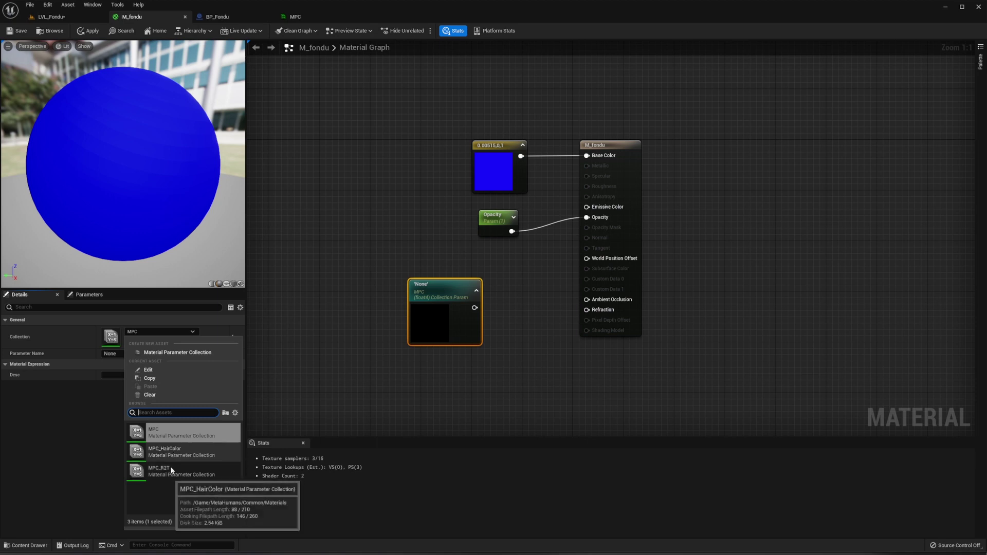
click(171, 429)
click(67, 335)
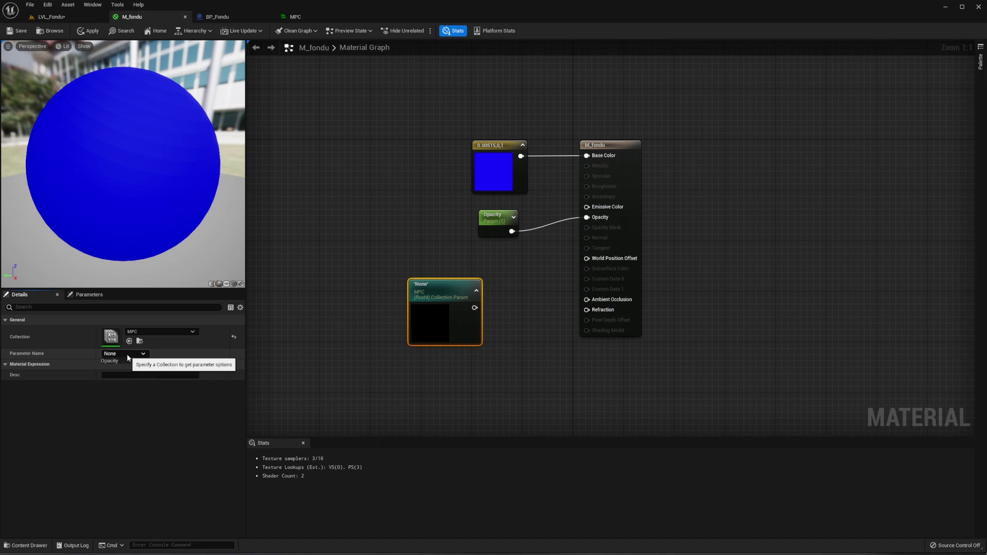
click(111, 353)
click(111, 360)
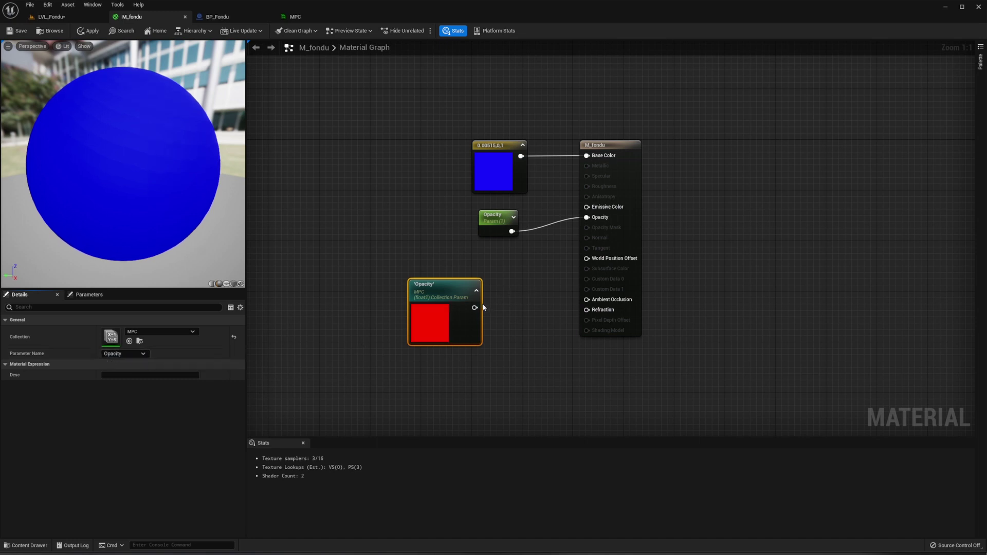
Wire the MPC Opacity node into the material's Opacity and delete the old scalar Opacity node
mouse_move(474, 307)
mouse_down()
mouse_move(574, 210)
mouse_move(586, 217)
mouse_up()
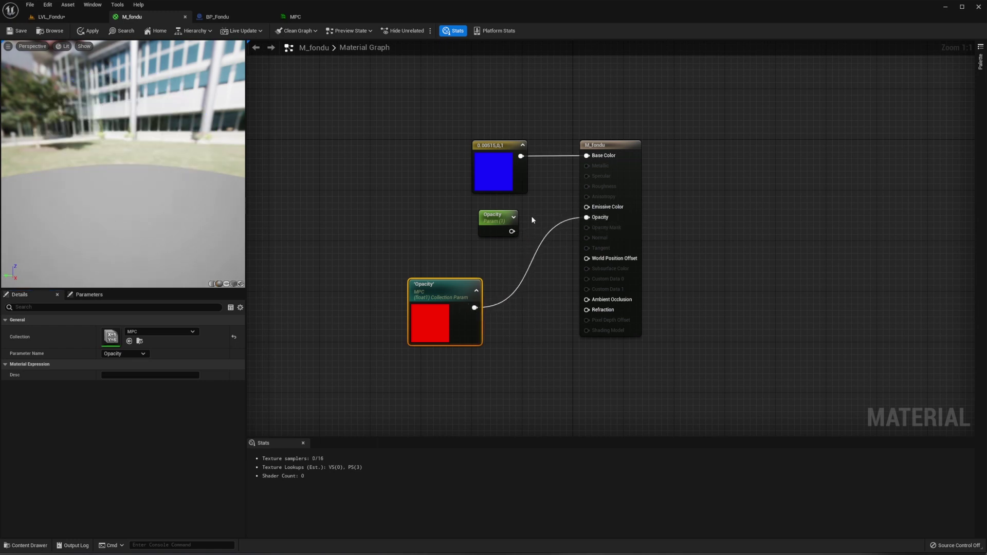
click(484, 216)
key(Delete)
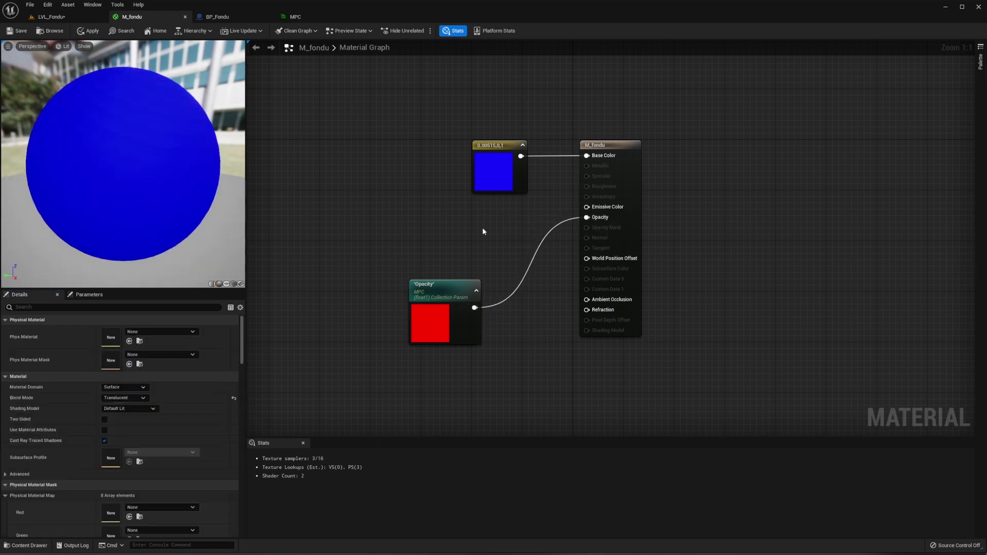
drag(454, 294, 479, 236)
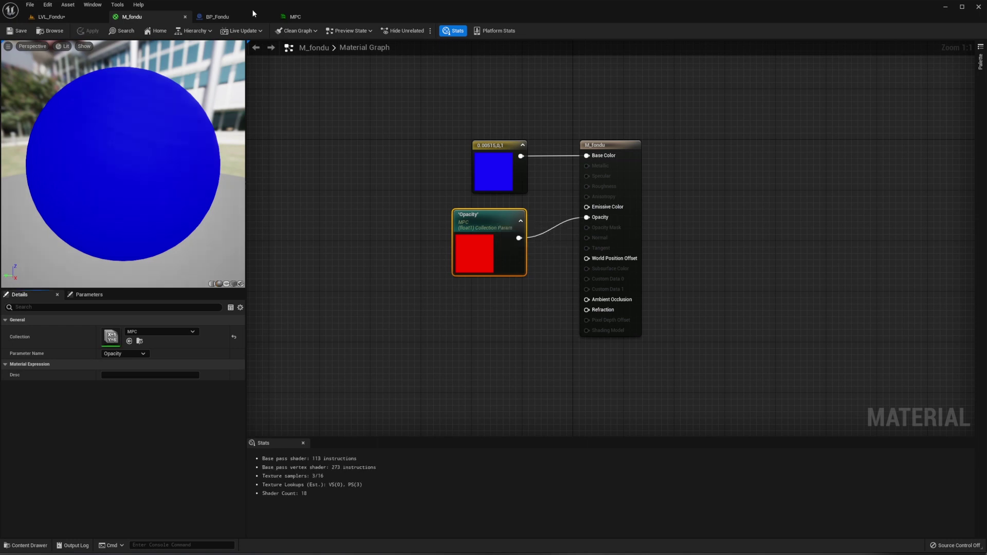
click(217, 16)
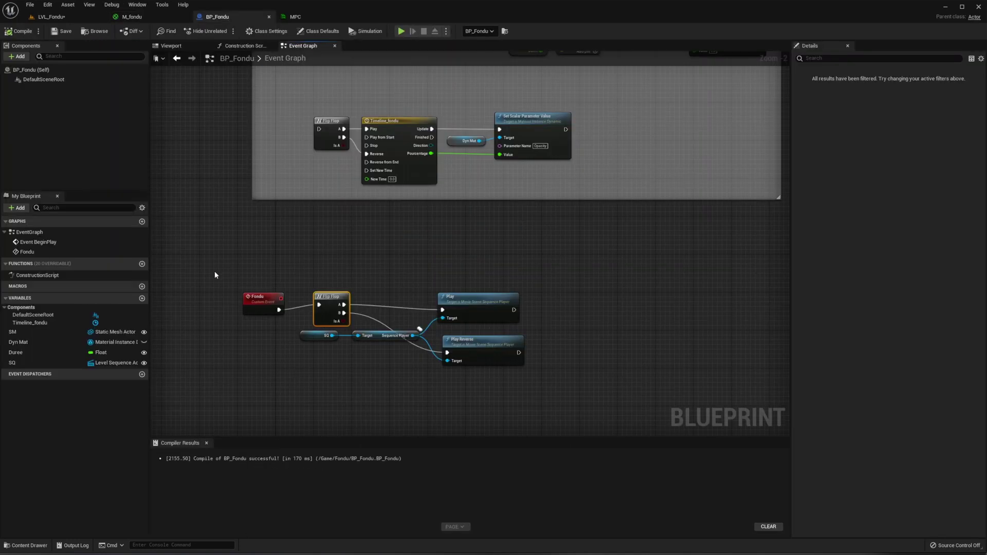
Wrap the lower BP_Fondu nodes in a comment titled 'level sequence'
drag(214, 275, 574, 418)
text(c)
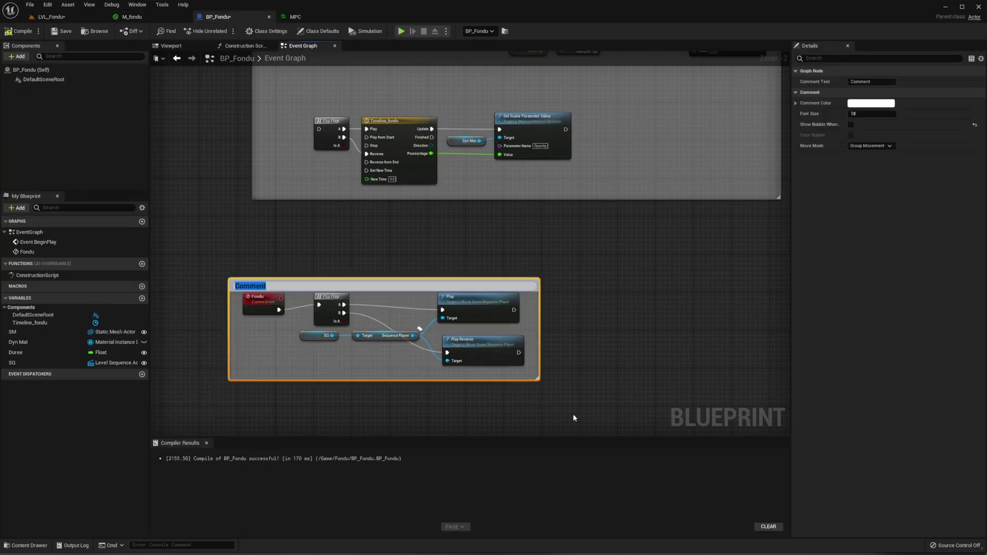
text(level seq)
text(uence)
key(Return)
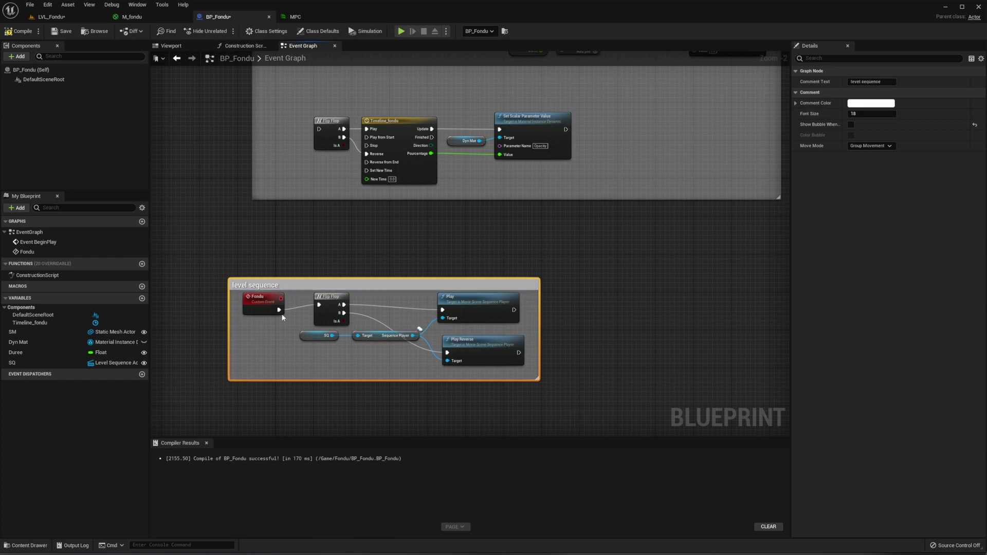
right_drag(370, 257, 461, 165)
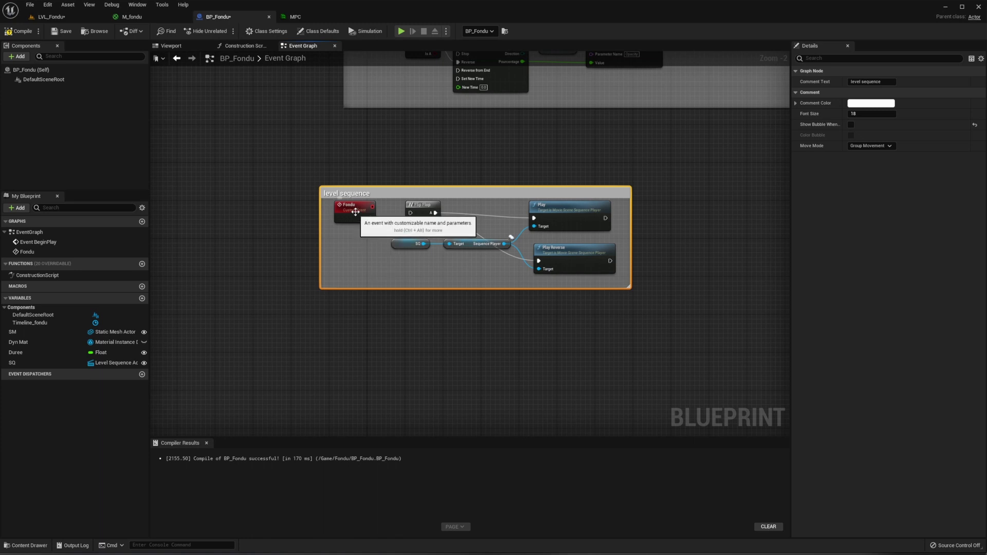
Move the Fondu event below the comment and search 'set scalar' from its exec pin
drag(355, 210, 355, 362)
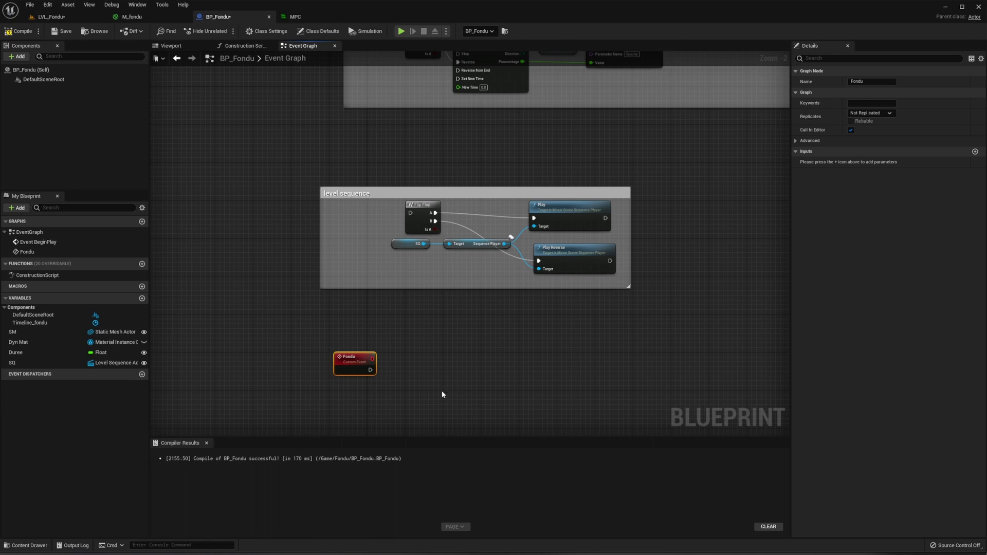
right_drag(440, 391, 422, 333)
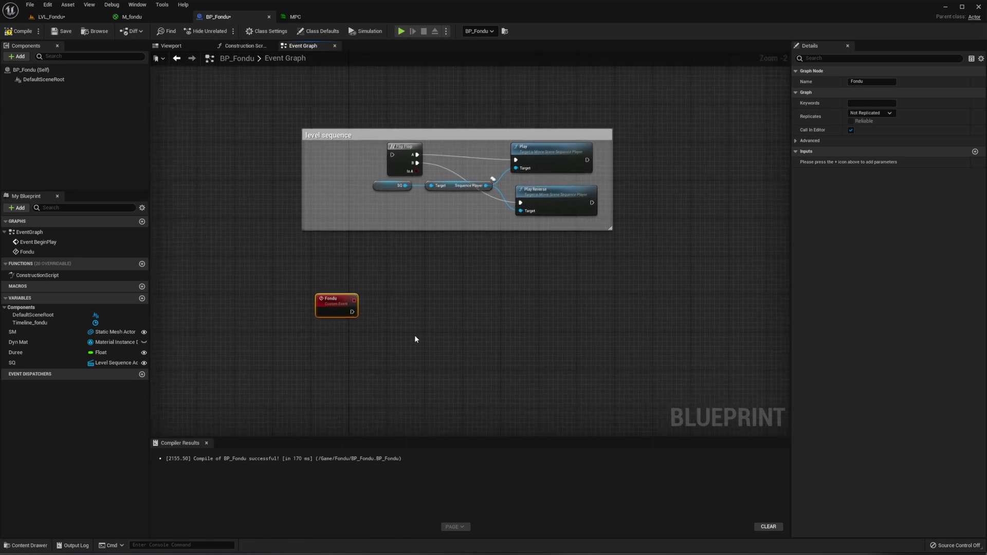
drag(352, 312, 473, 313)
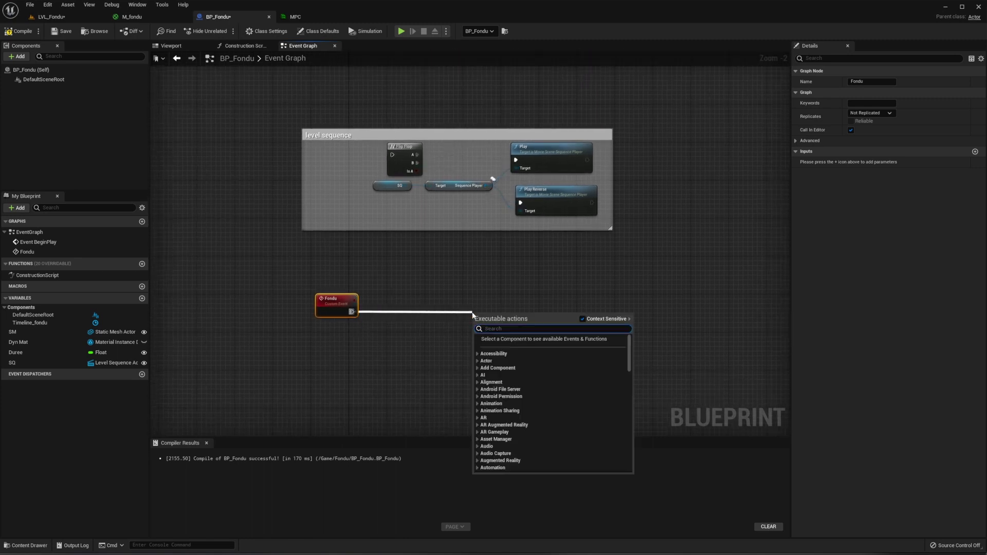
text(set scalar)
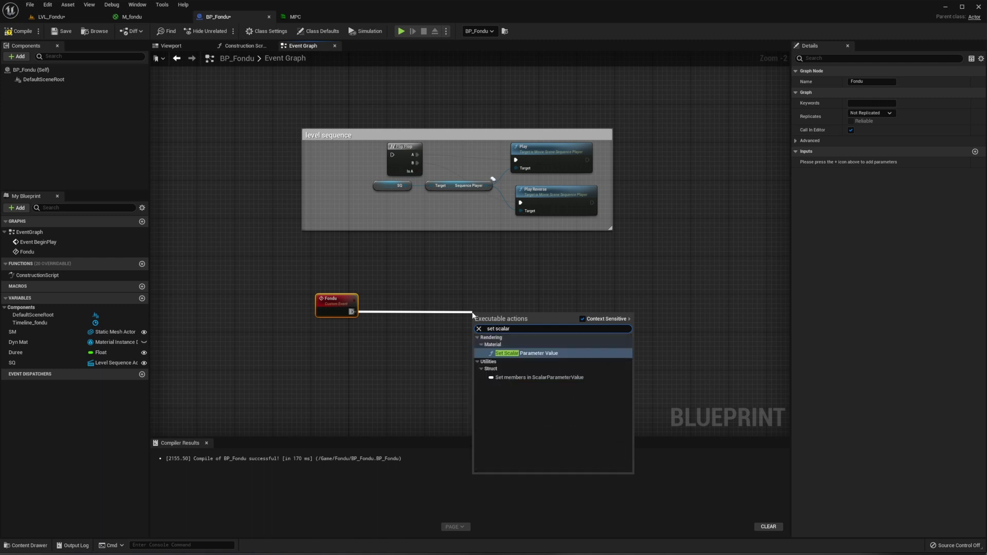
Add a Set Scalar Parameter Value node after Fondu, targeting MPC's Opacity parameter
key(Return)
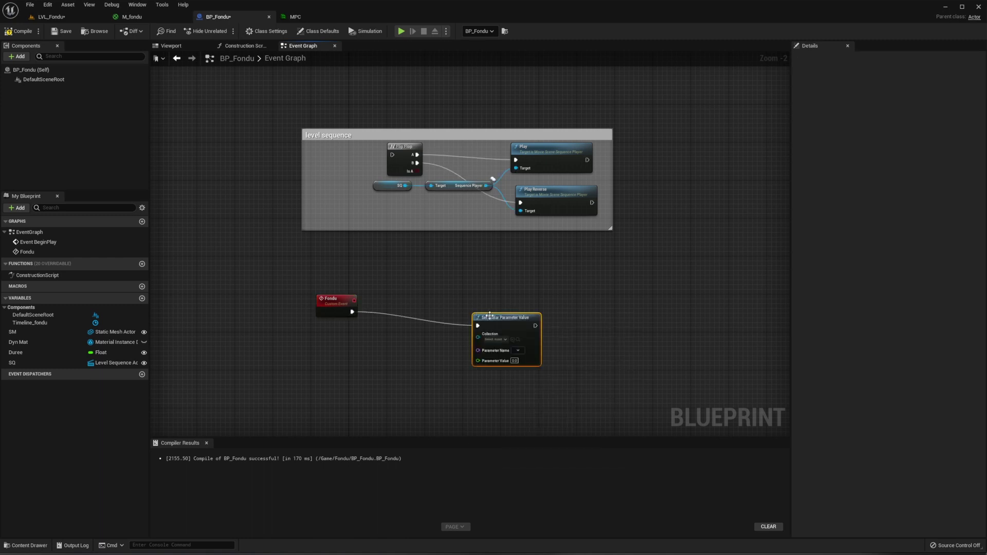
drag(489, 315, 489, 301)
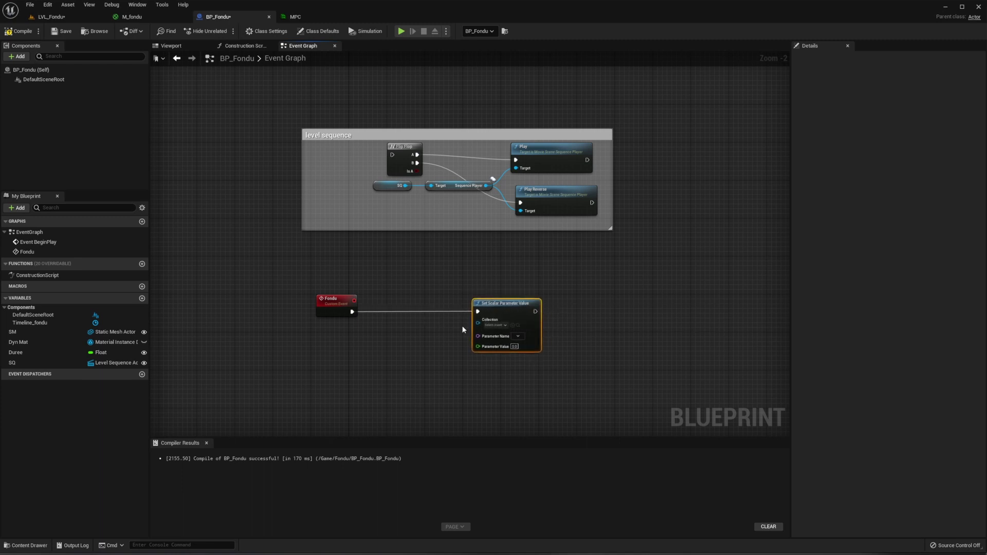
scroll(463, 330, up, 2)
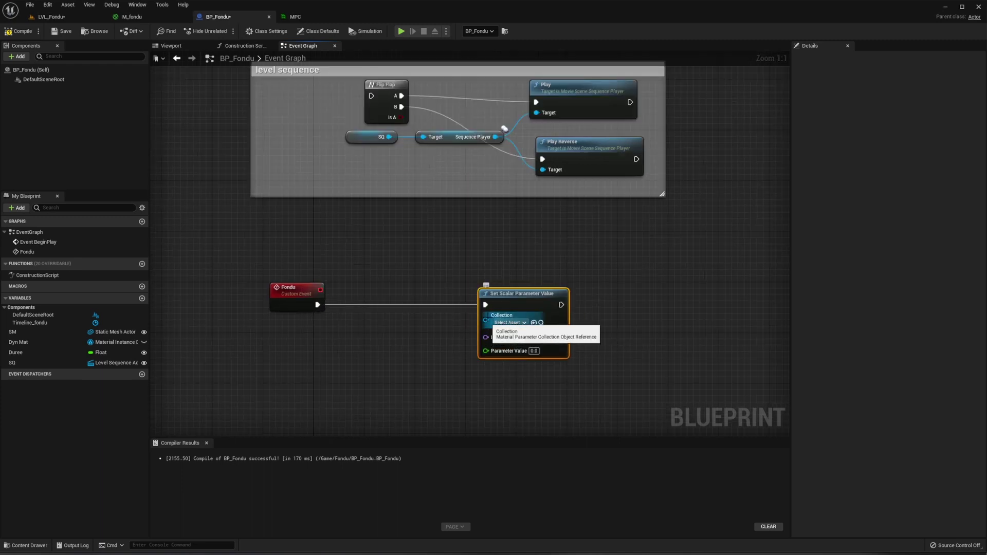
click(511, 323)
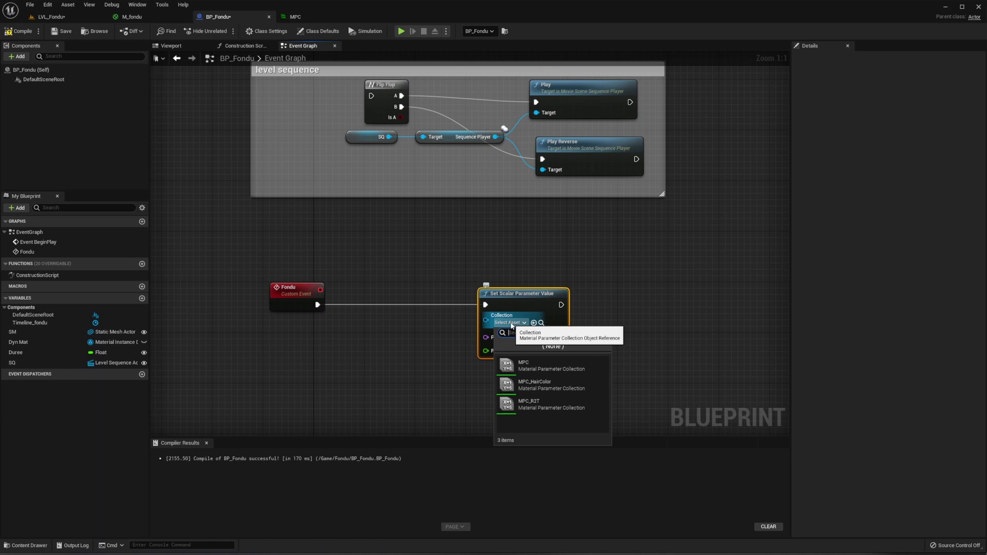
click(520, 367)
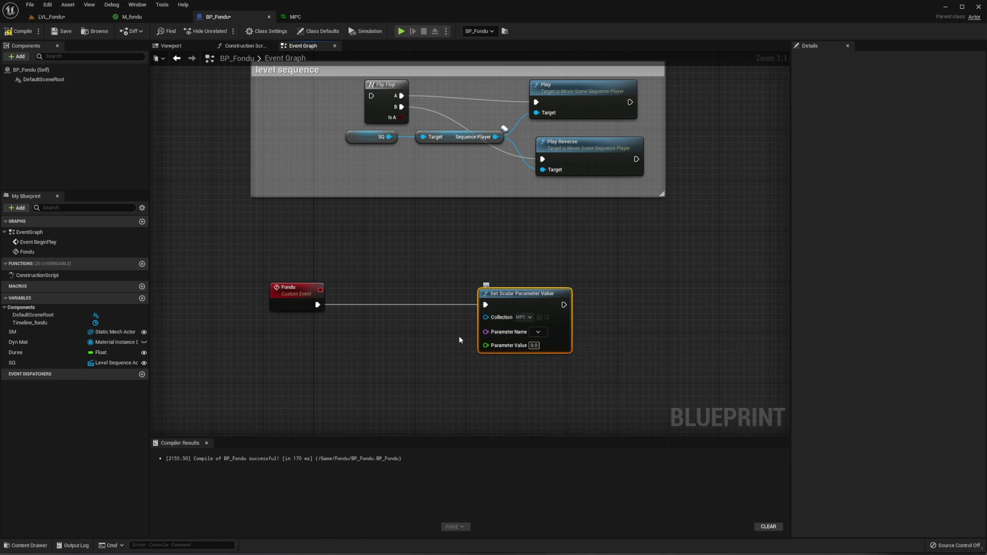
click(538, 332)
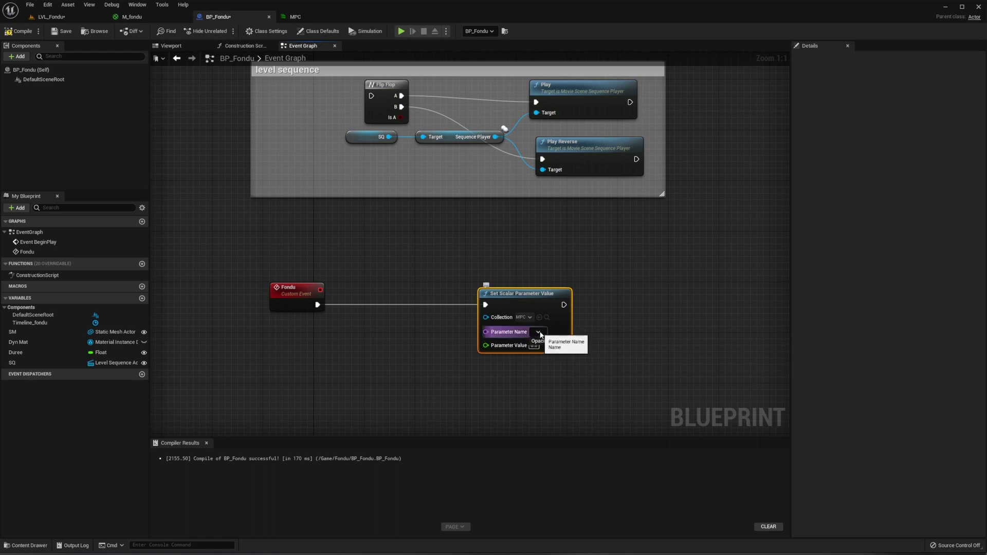
click(547, 342)
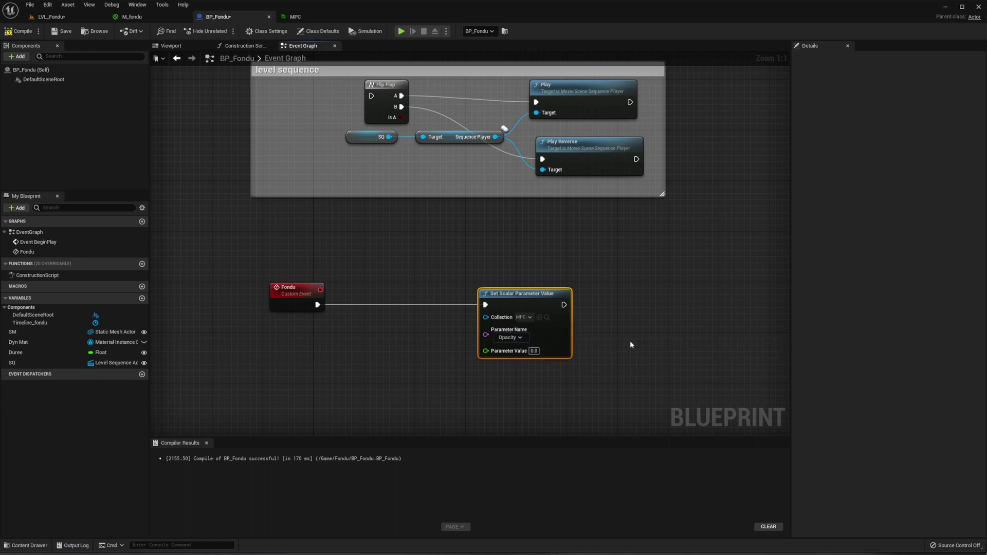
click(441, 335)
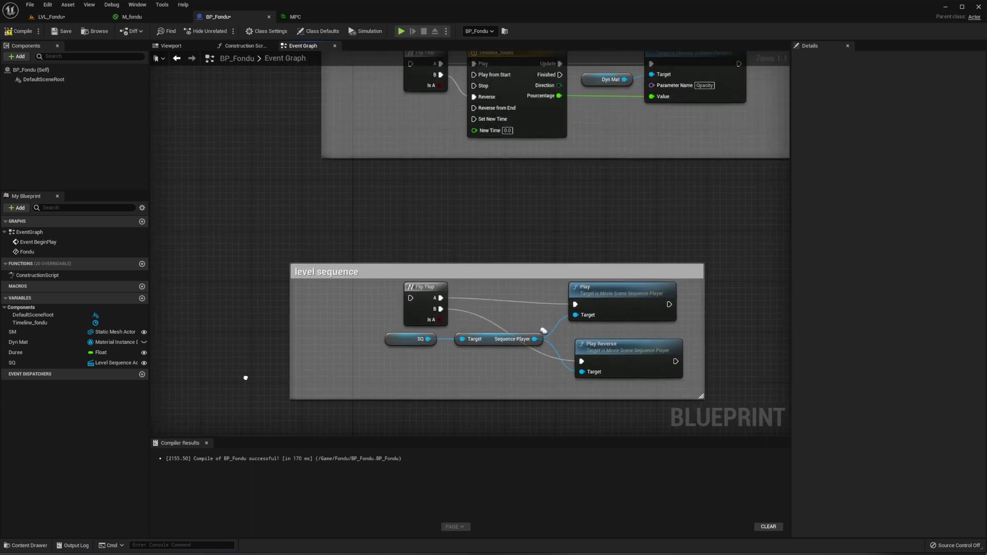
Duplicate Timeline_fondu as Timeline_0 below the Fondu event
click(499, 190)
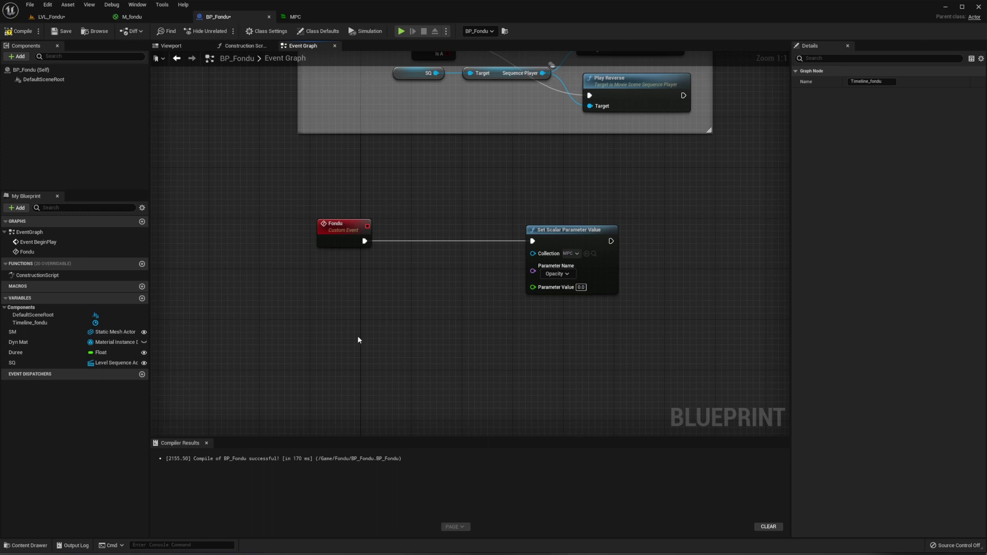
key(ctrl+v)
drag(399, 339, 424, 292)
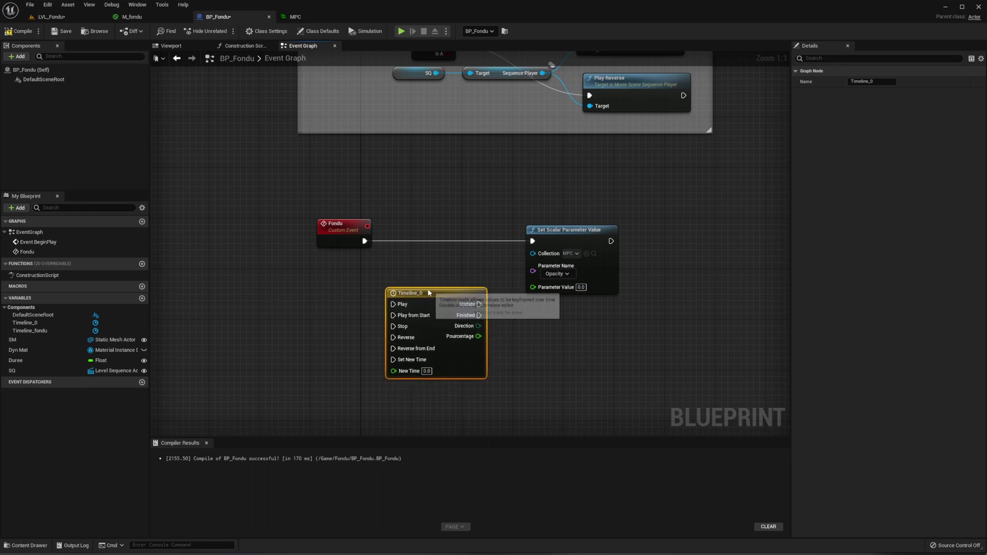
Add a Flip Flop after Fondu: A to Play, B to Reverse, Update and Pourcentage into Set Scalar
mouse_move(341, 233)
mouse_down()
mouse_move(283, 234)
mouse_move(333, 242)
mouse_up()
text(flip)
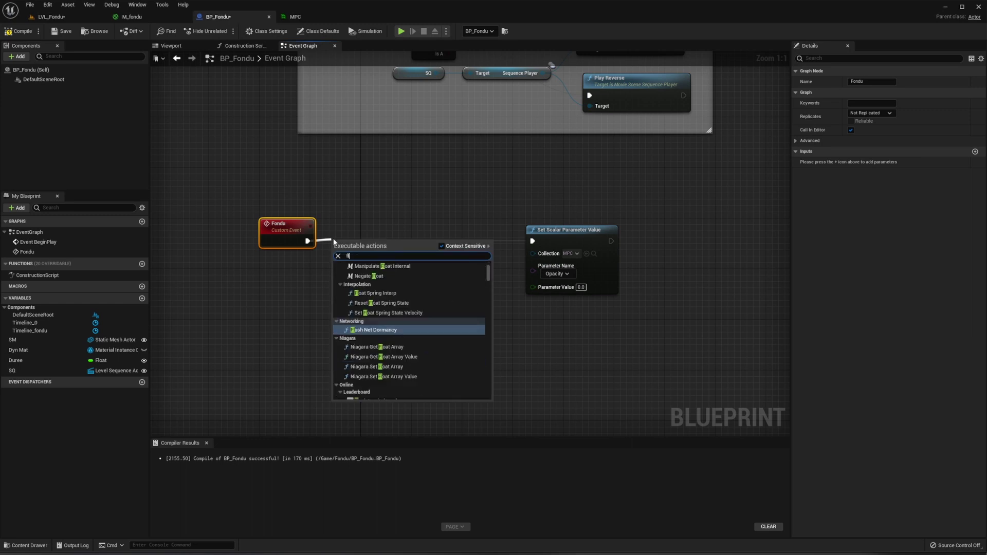
key(Return)
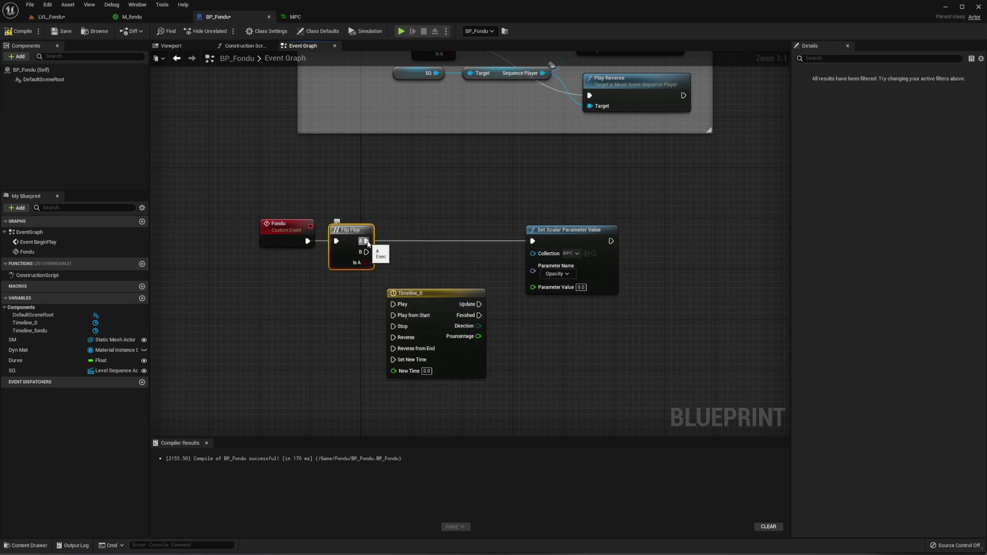
mouse_move(367, 241)
mouse_down()
mouse_move(394, 305)
mouse_move(427, 235)
mouse_up()
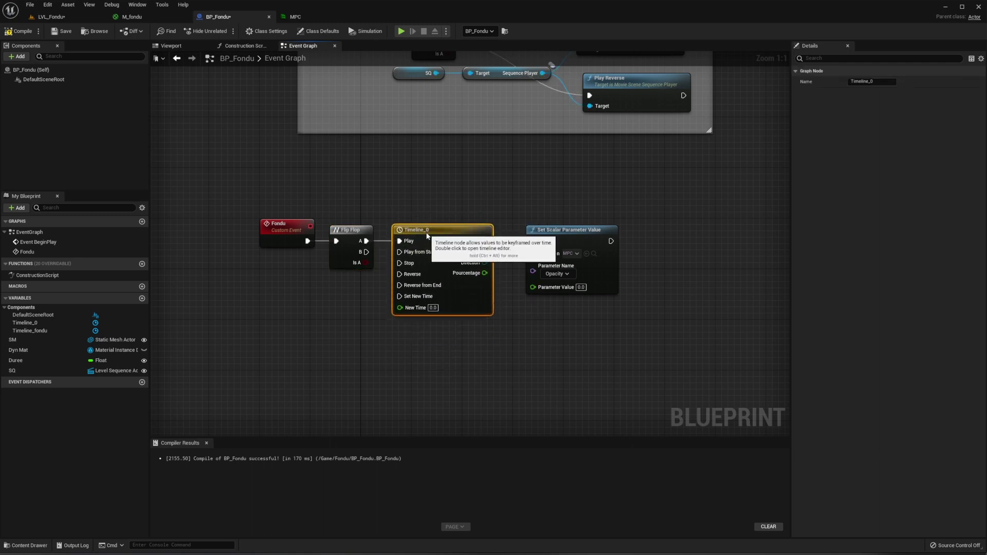
drag(485, 241, 532, 241)
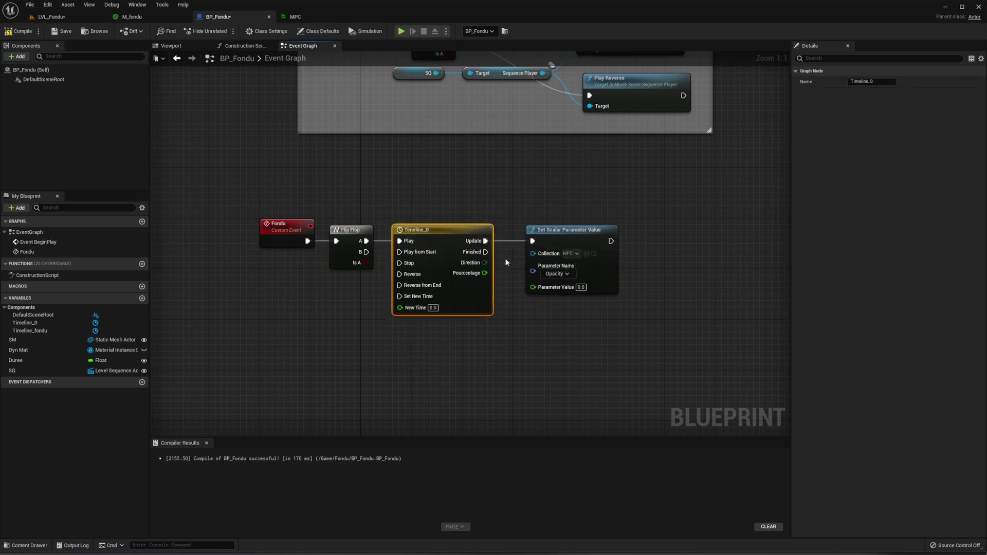
drag(485, 273, 533, 287)
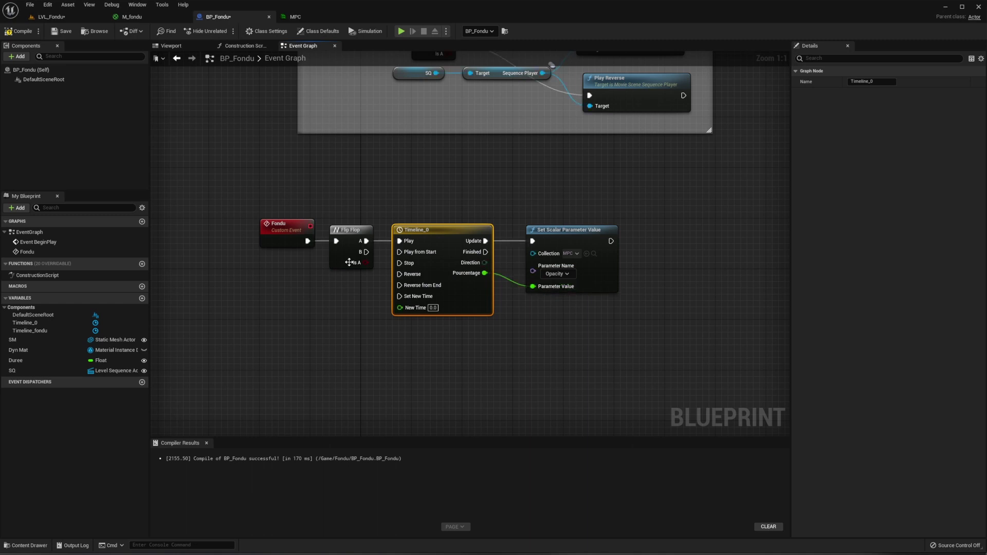
drag(366, 252, 399, 274)
Play LVL_Fondu and trigger BP_Fondu's Fondu three times to fade the stars out and back
click(132, 16)
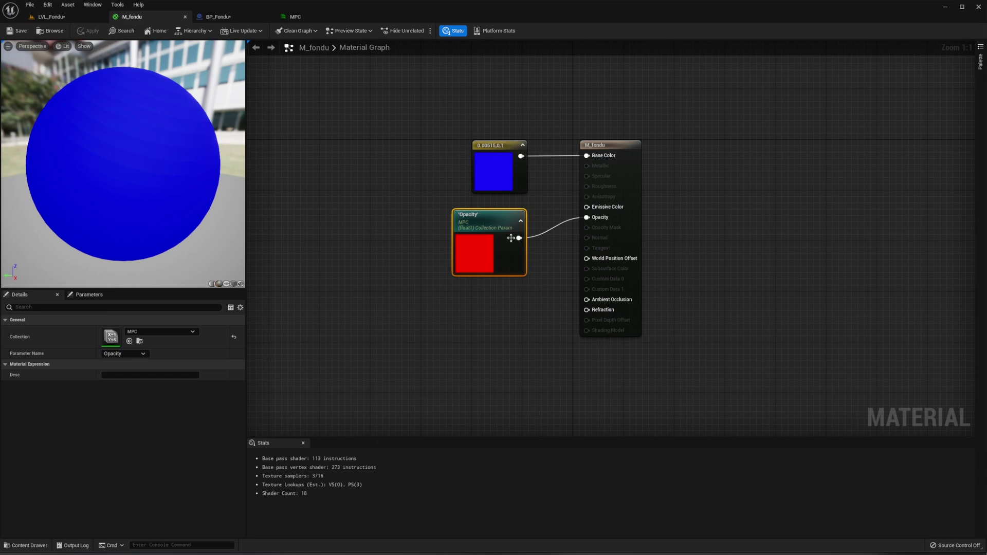
click(50, 19)
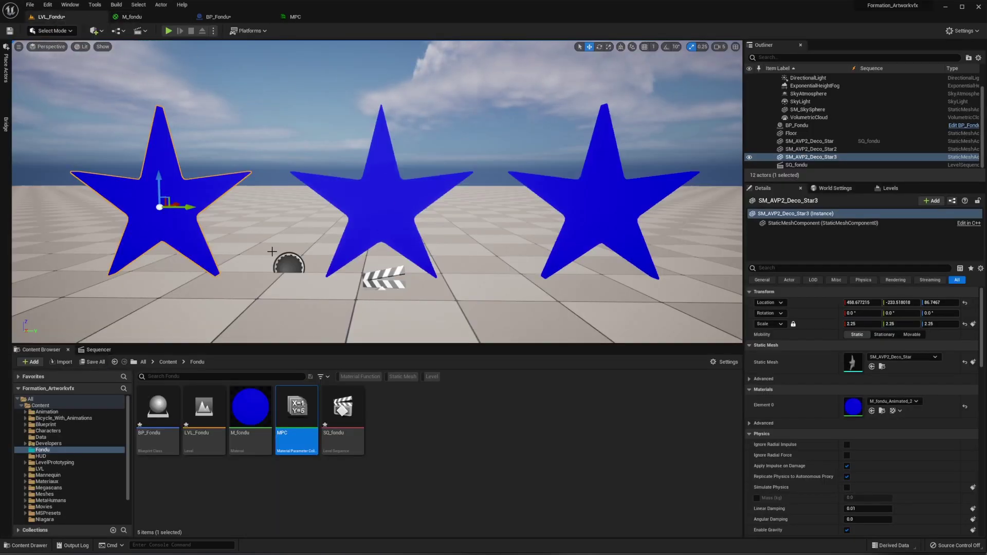
click(168, 30)
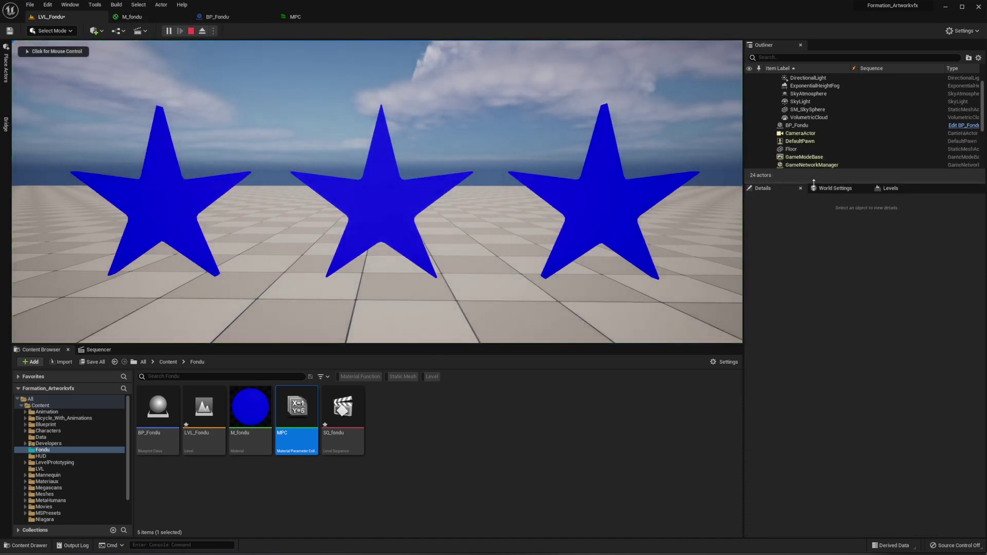
click(796, 125)
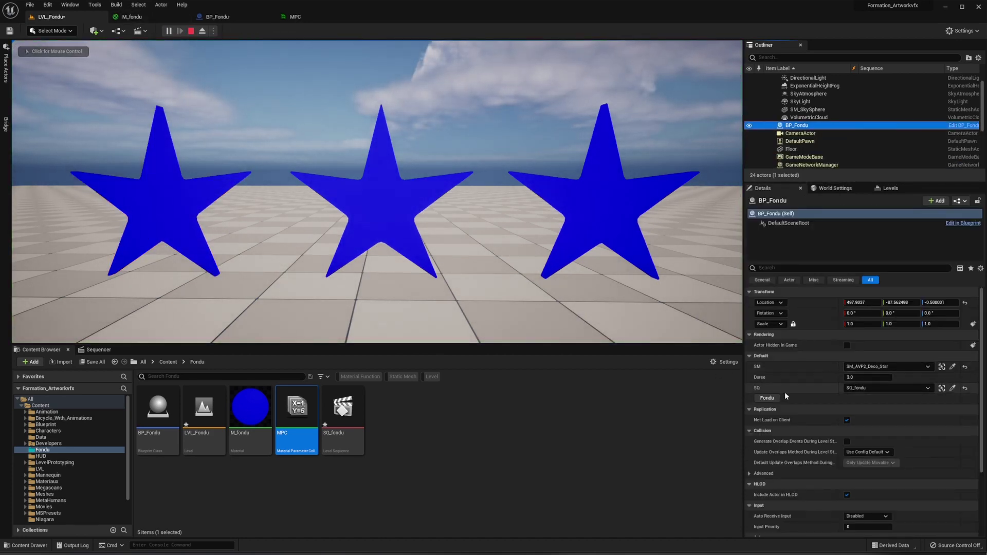
click(766, 399)
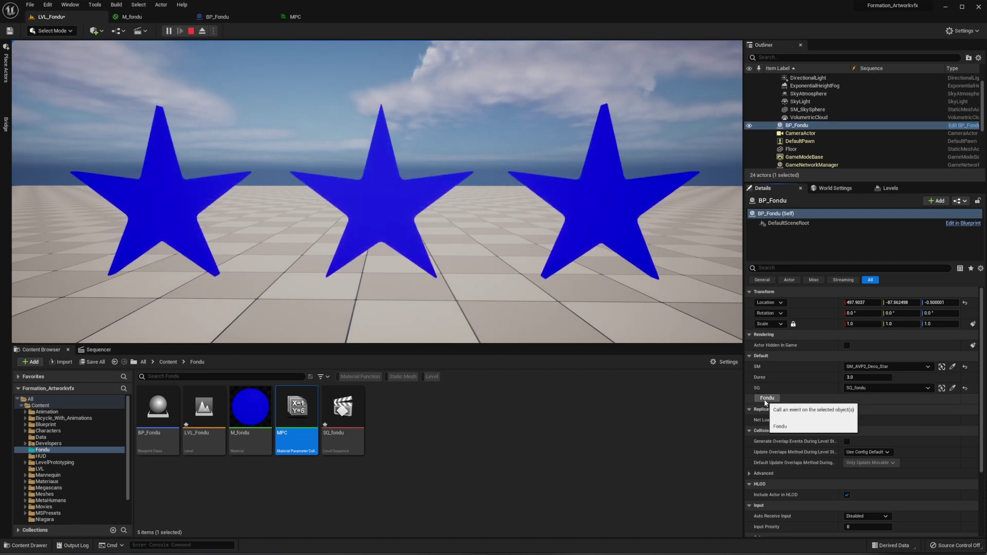
click(765, 399)
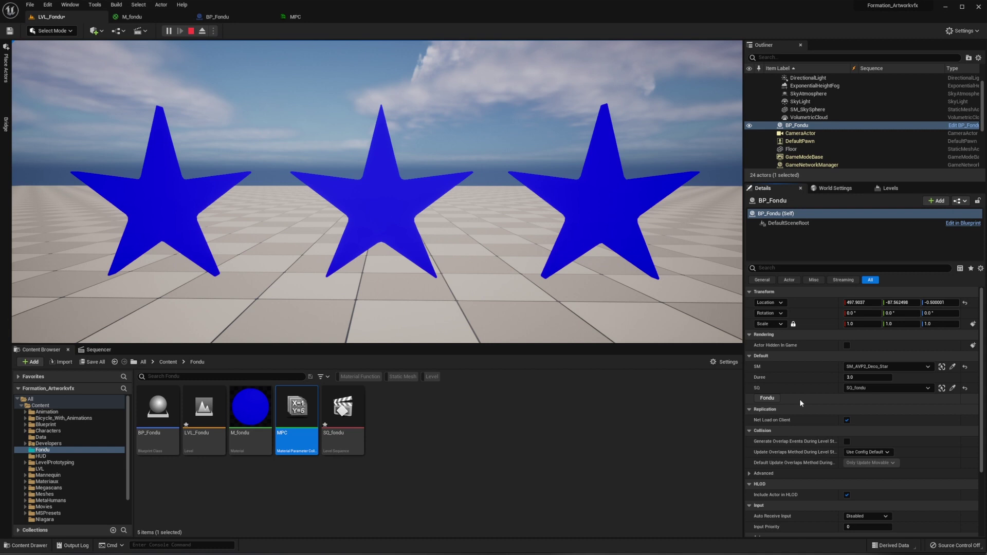
click(765, 398)
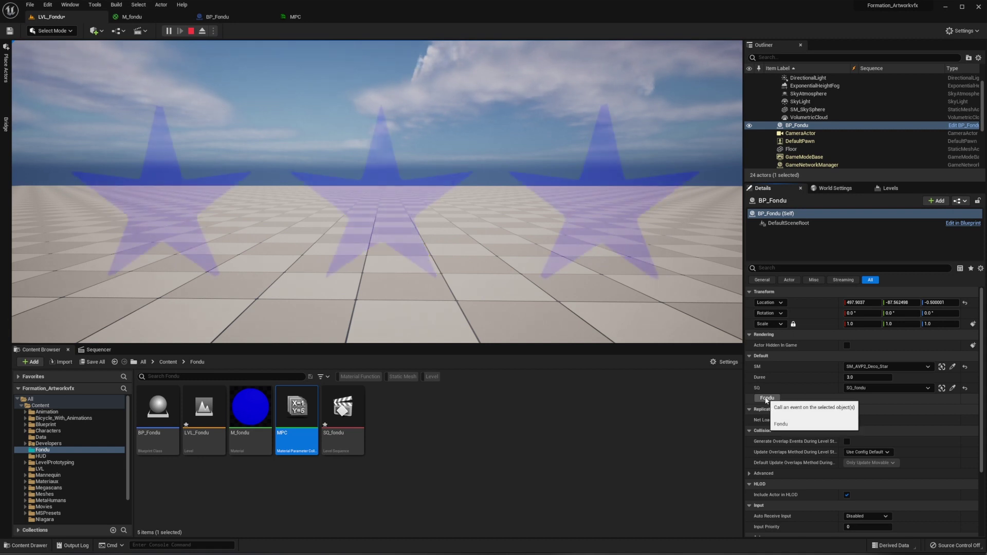
click(131, 16)
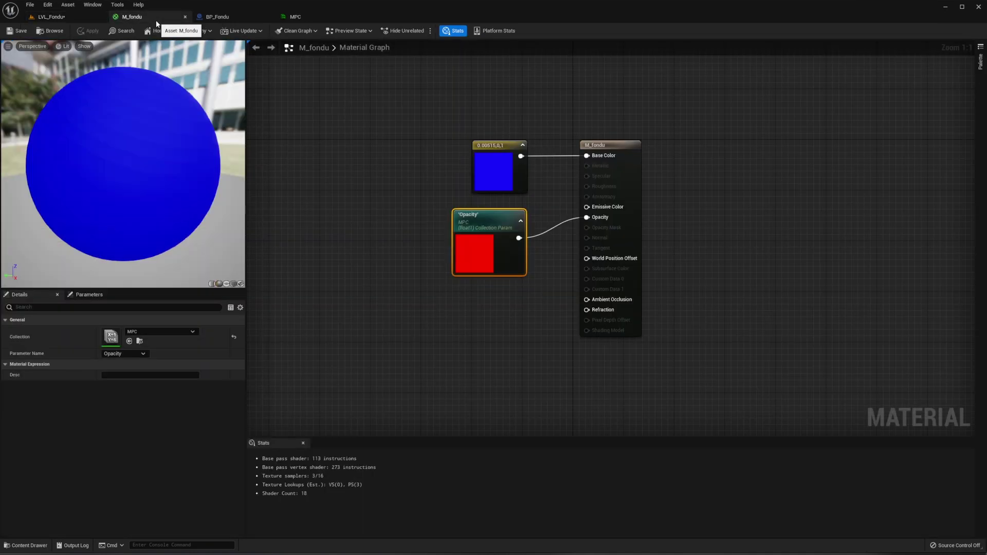
click(224, 19)
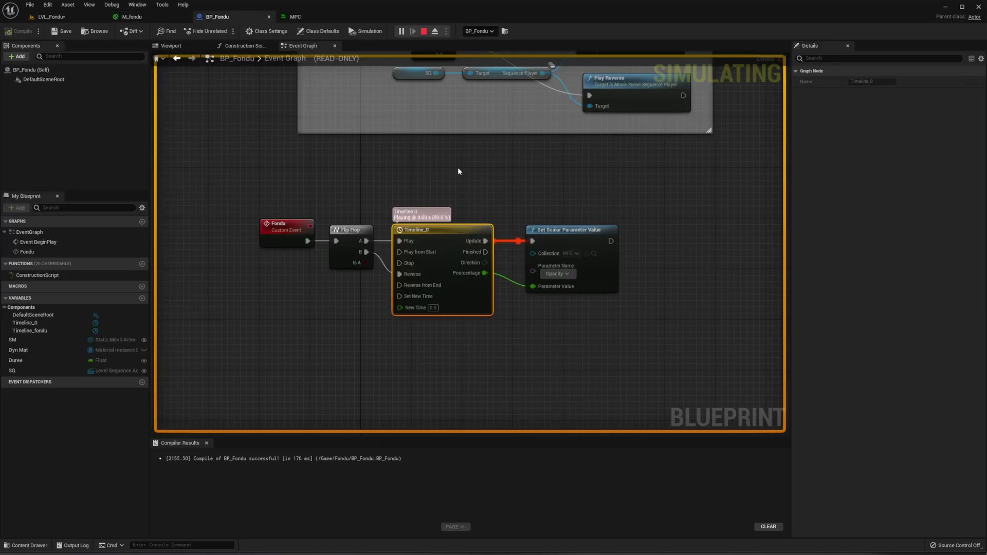
Stop the simulation and move Event BeginPlay above the Create dynamic instance comment
click(423, 31)
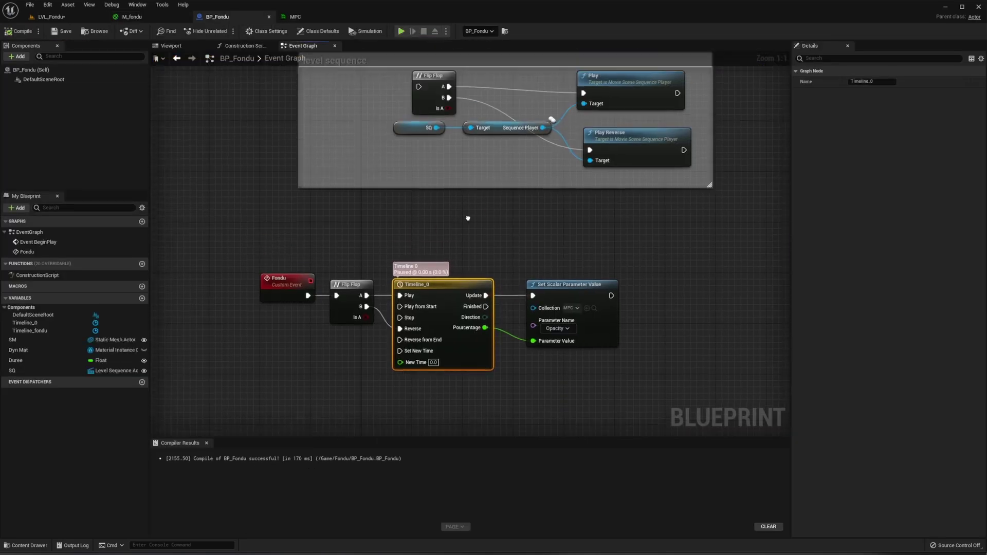
mouse_move(515, 207)
right_down()
mouse_move(528, 214)
mouse_move(375, 282)
right_up()
scroll(539, 196, down, 2)
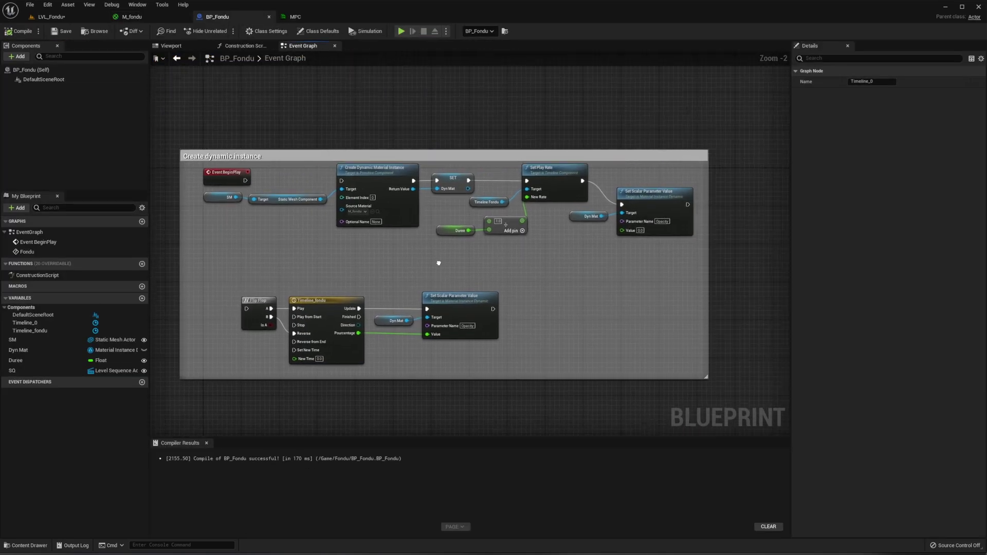
drag(214, 191, 227, 86)
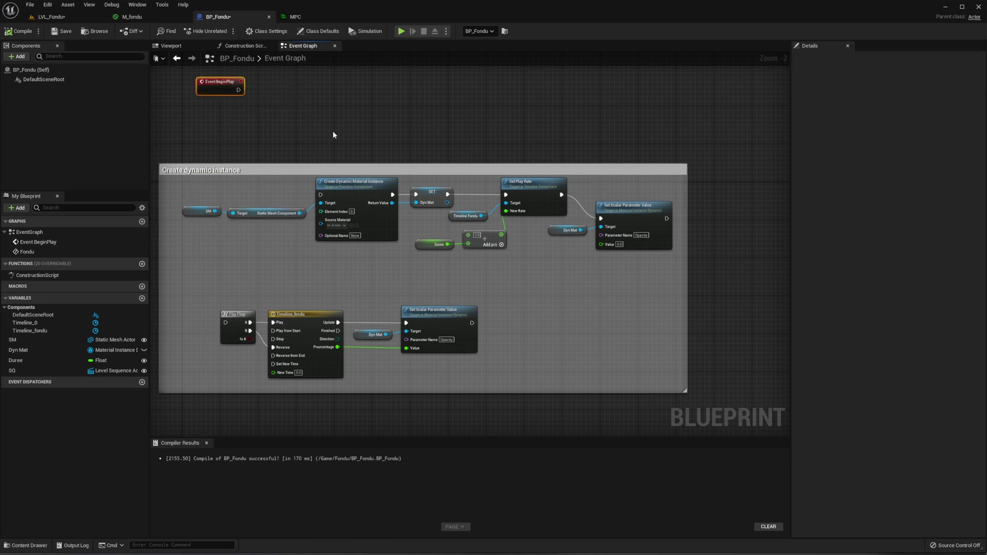
right_drag(343, 98, 423, 183)
mouse_move(284, 178)
mouse_down()
mouse_move(284, 150)
mouse_move(429, 160)
mouse_up()
Add a Set Scalar Parameter Value on MPC Opacity after BeginPlay, then compile and save BP_Fondu
text(set)
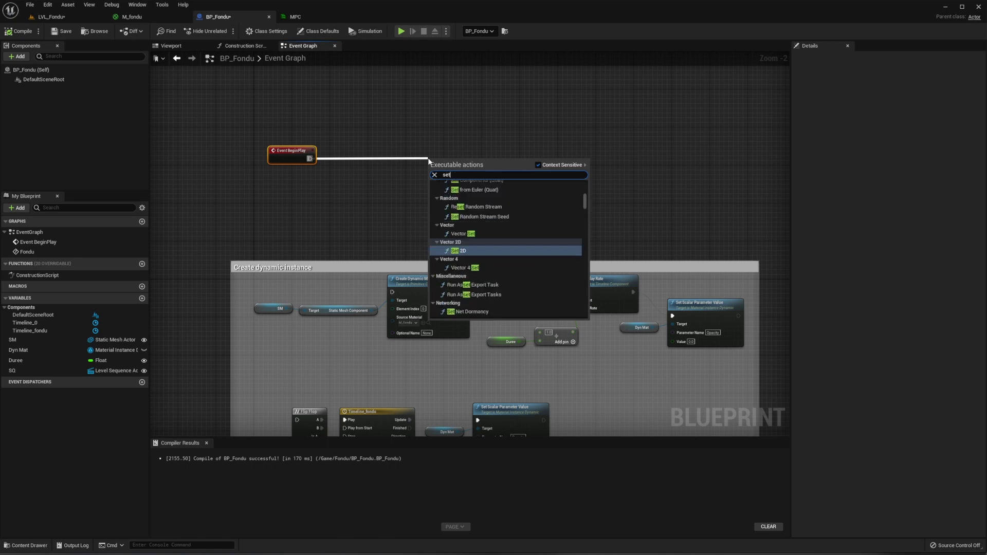
text( scalar par)
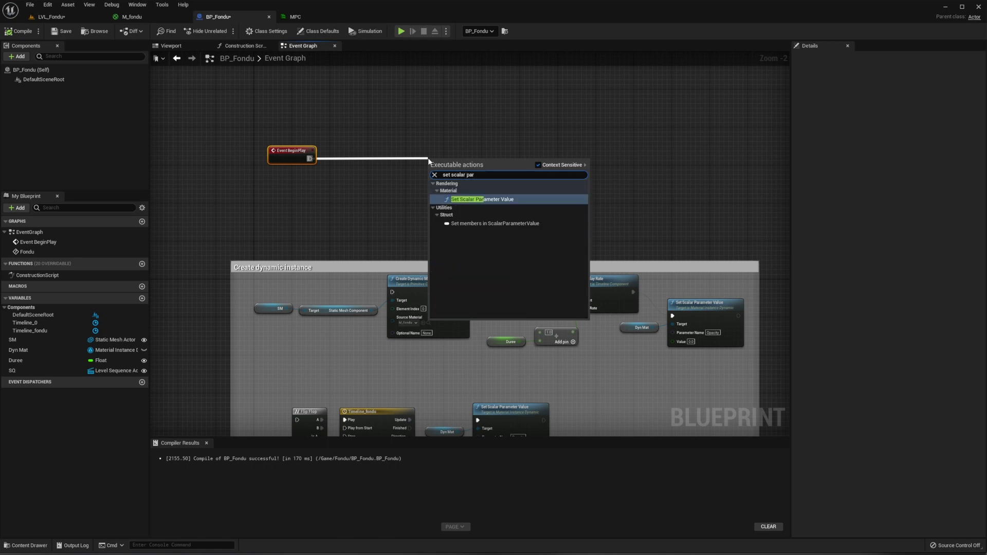
click(532, 200)
right_drag(321, 252, 415, 333)
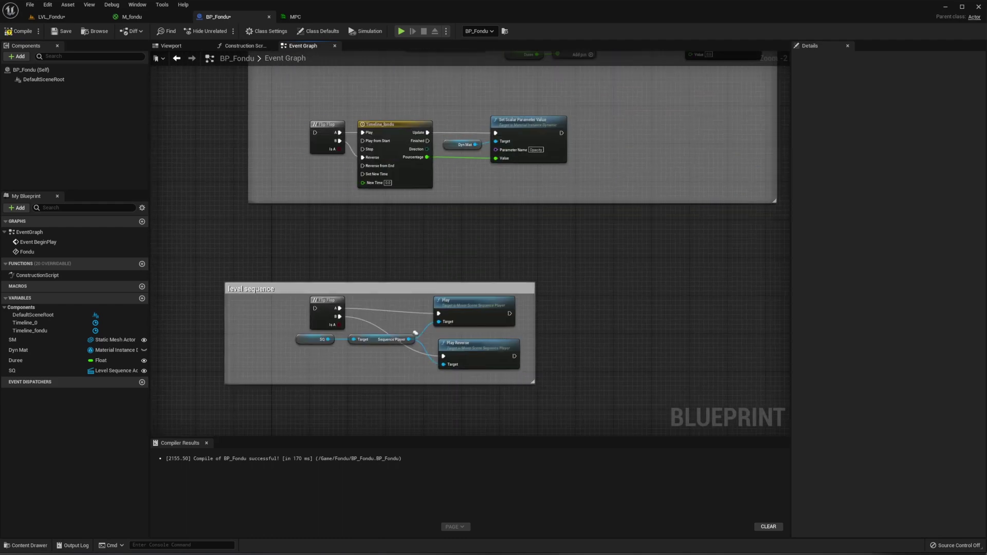
right_drag(434, 463, 456, 226)
right_drag(498, 194, 550, 263)
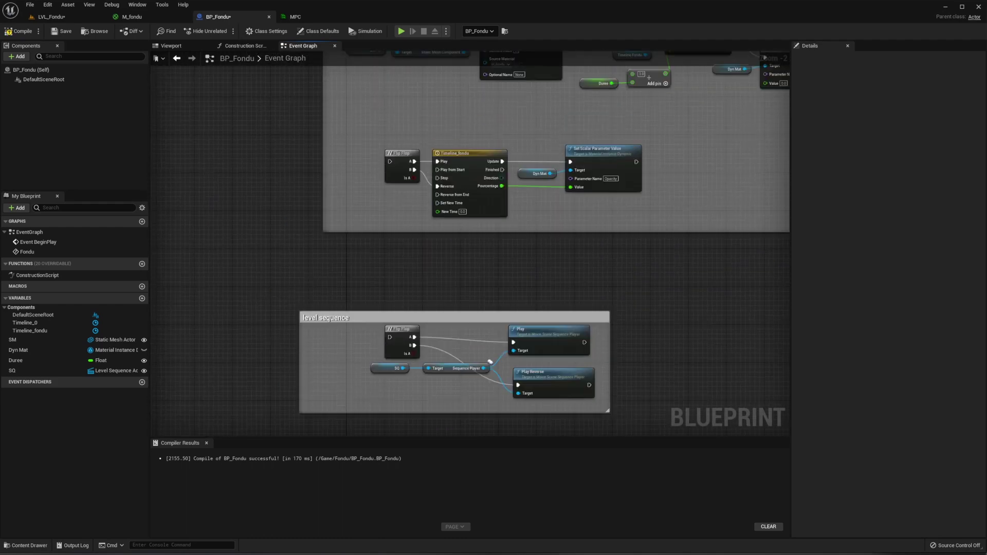
drag(550, 263, 531, 249)
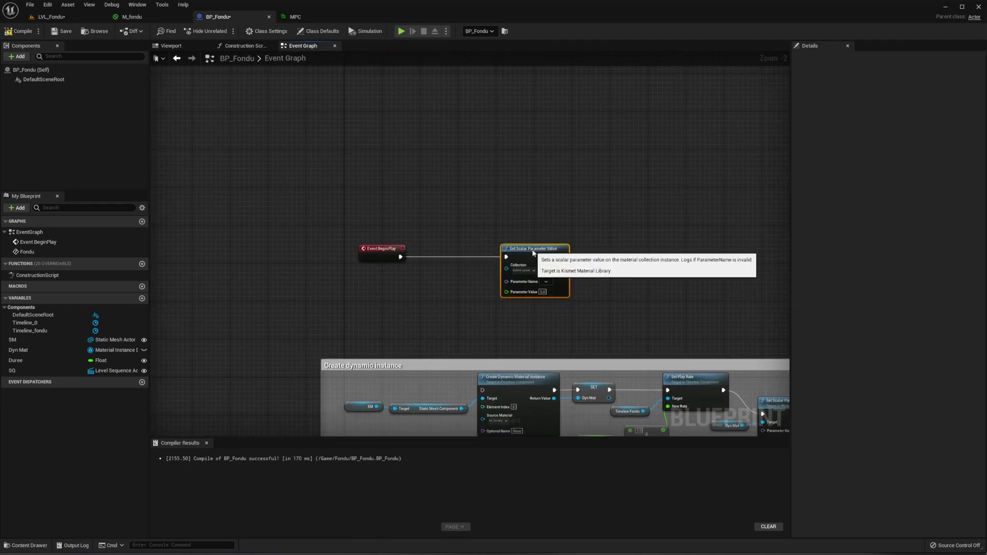
click(523, 270)
click(568, 311)
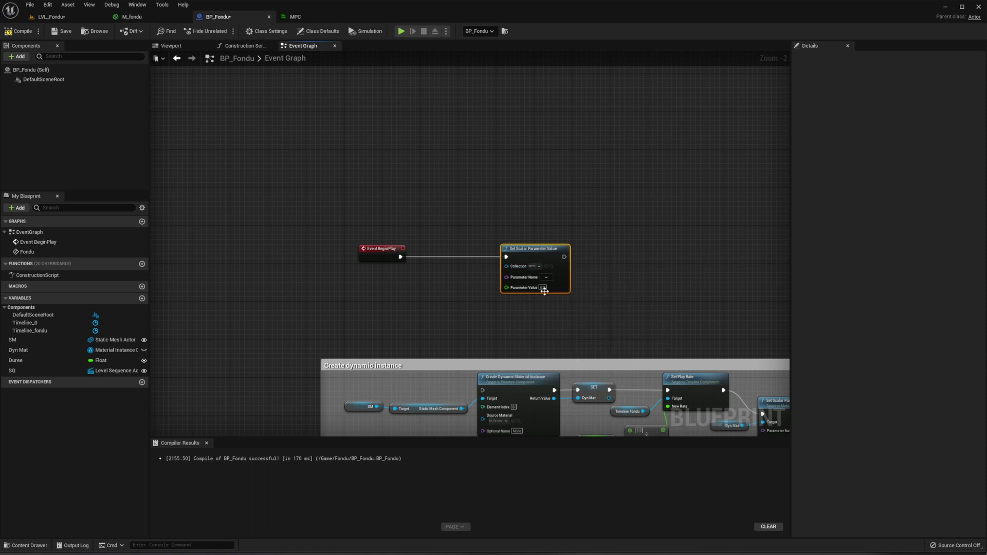
click(546, 278)
click(551, 286)
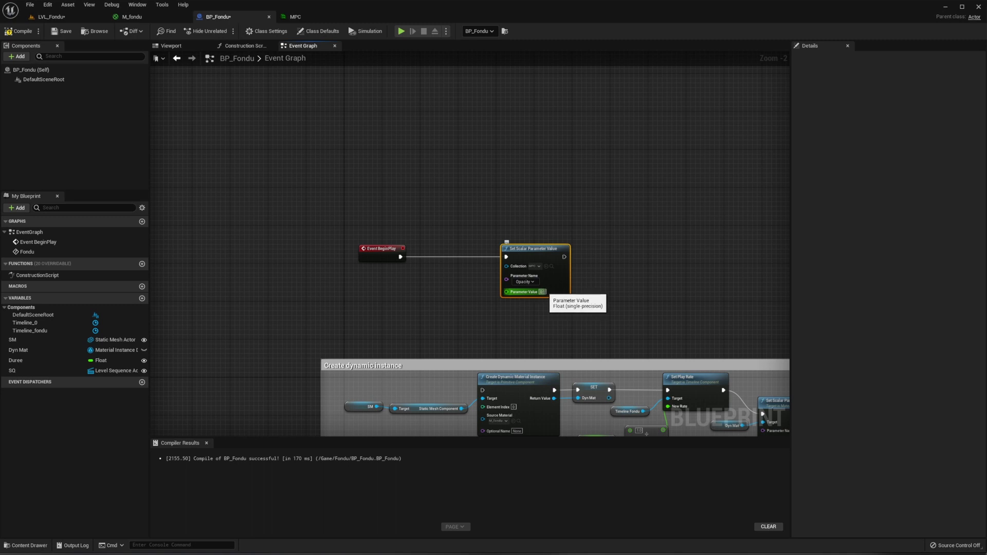
click(19, 31)
click(54, 33)
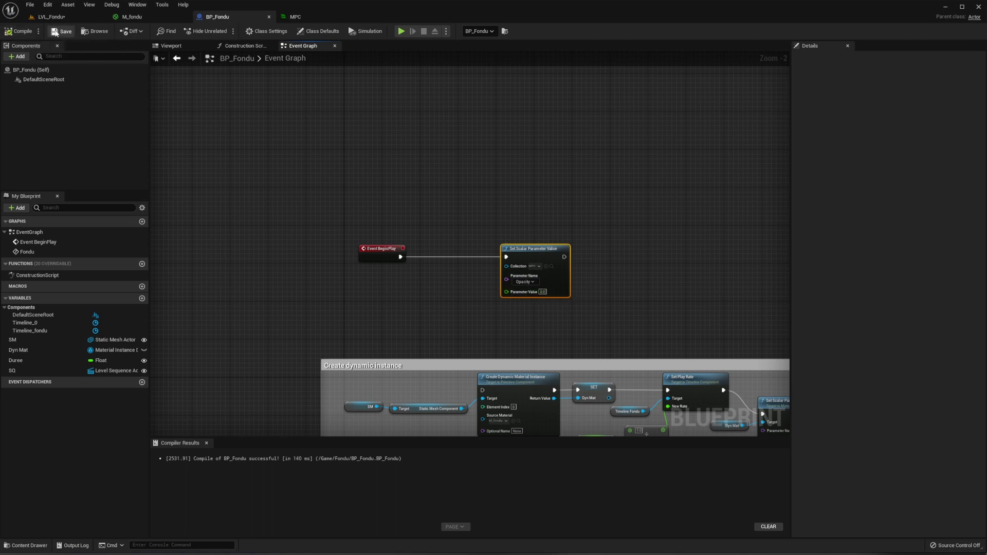
click(67, 19)
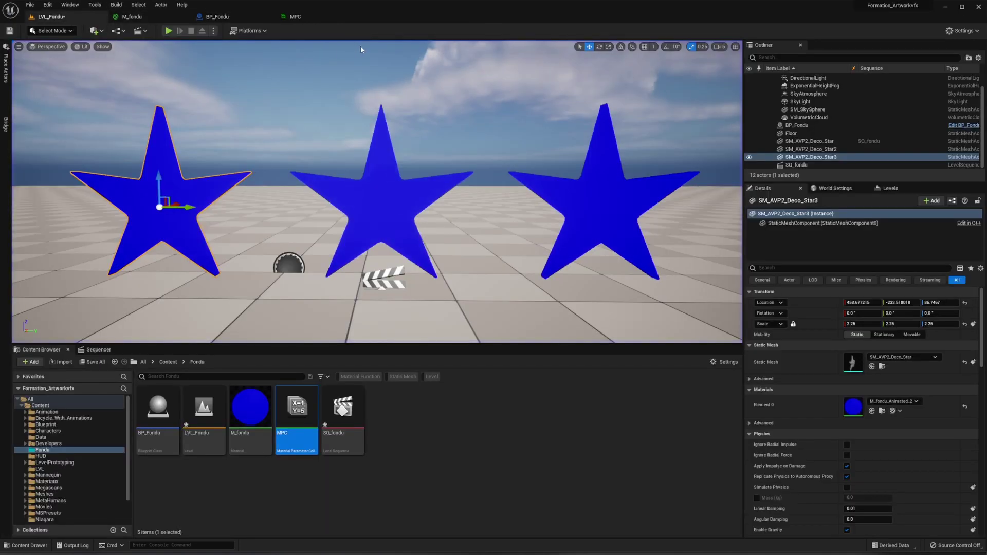
click(166, 31)
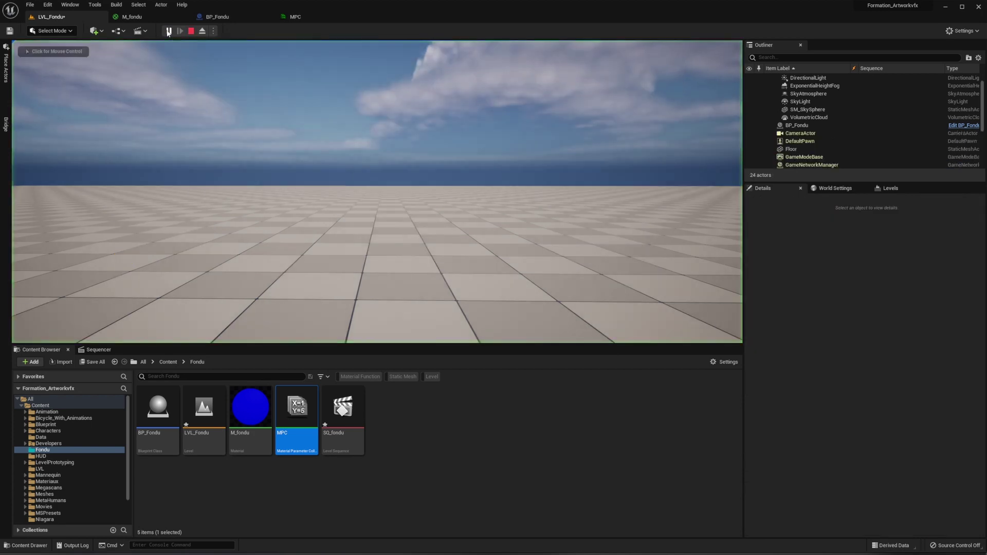
click(798, 126)
click(769, 399)
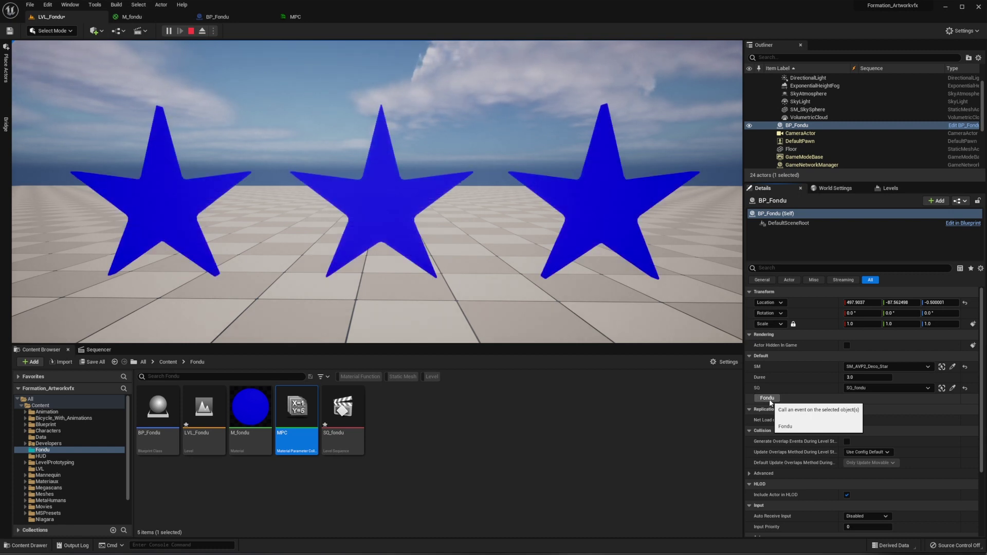
click(191, 31)
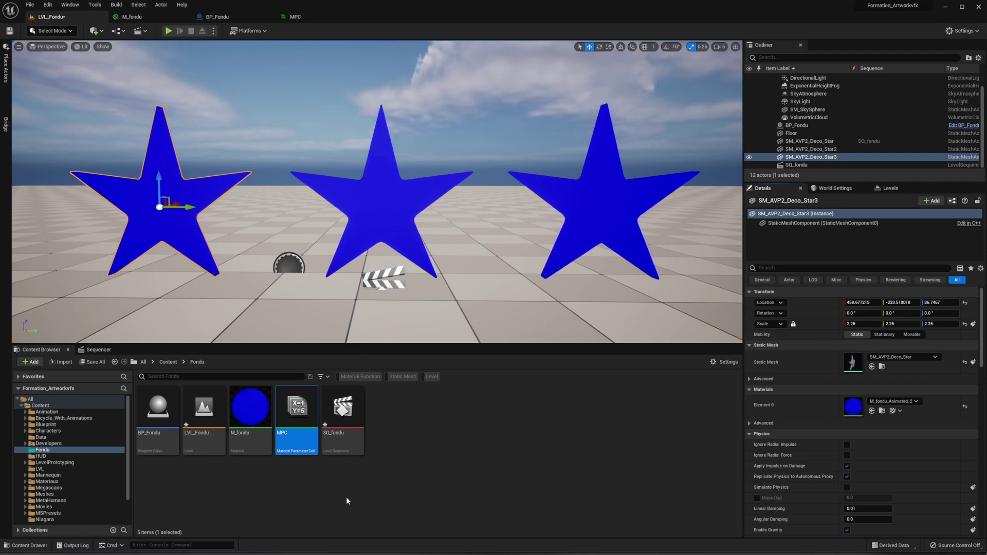
click(251, 415)
Open M_fondu and move the blue colour constant up and to the left
double_click(251, 414)
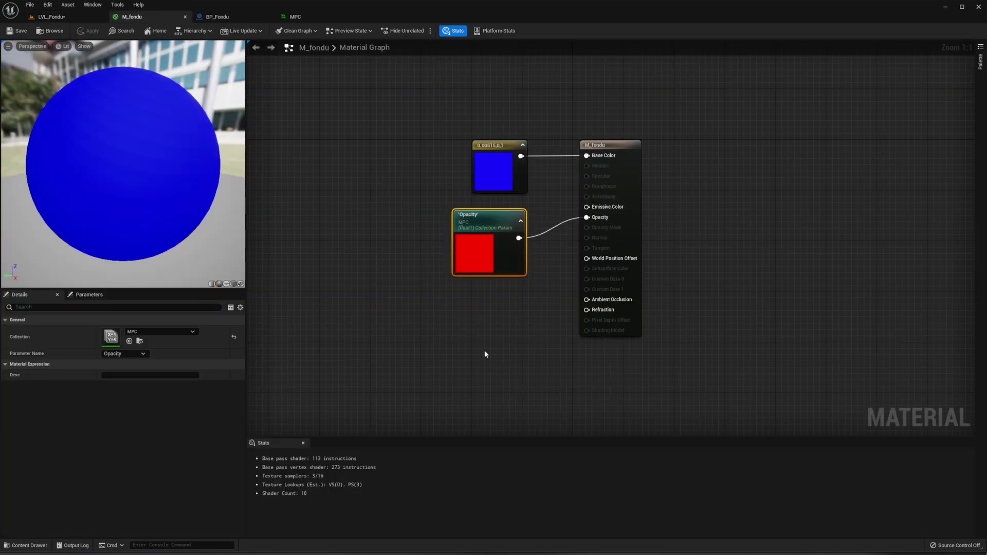
drag(494, 160, 289, 161)
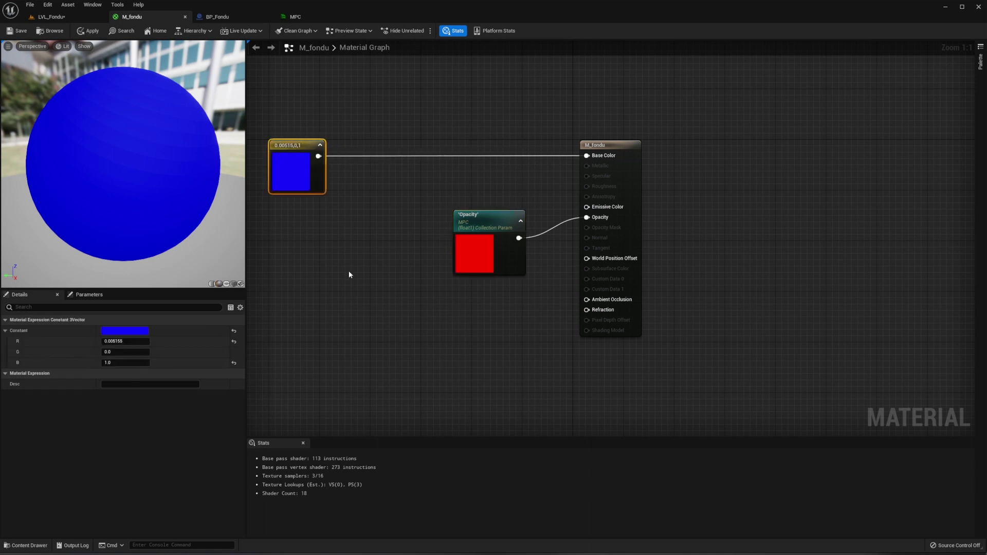
right_drag(343, 299, 531, 300)
drag(480, 155, 475, 79)
click(513, 241)
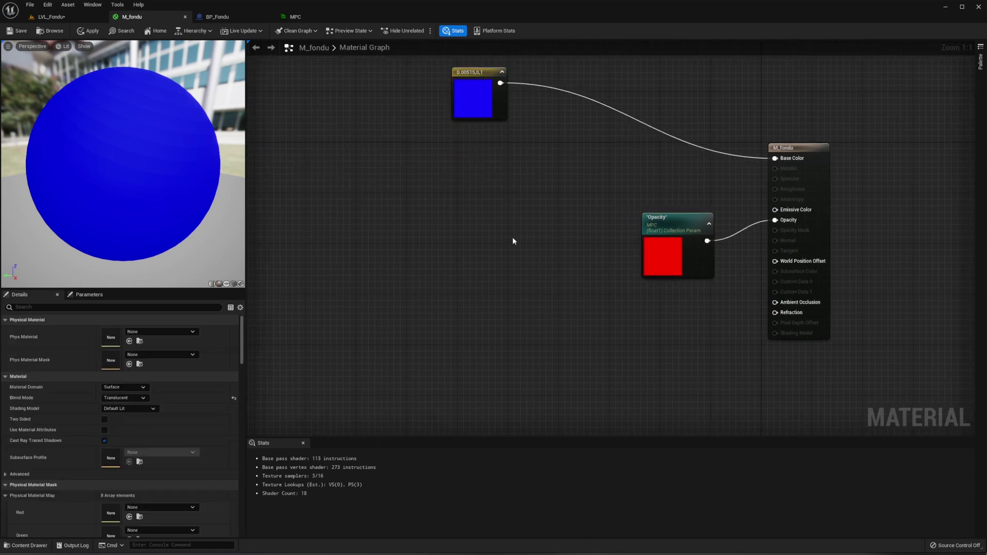
Place an unconnected Lerp node (A 0, B 1, alpha 0.5) in the graph
right_click(527, 165)
text(lerp)
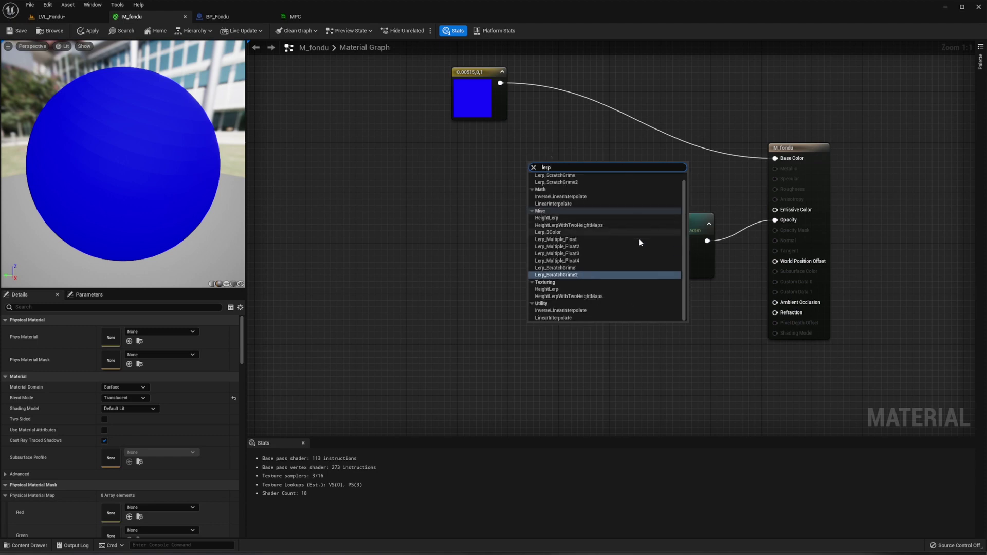
click(564, 204)
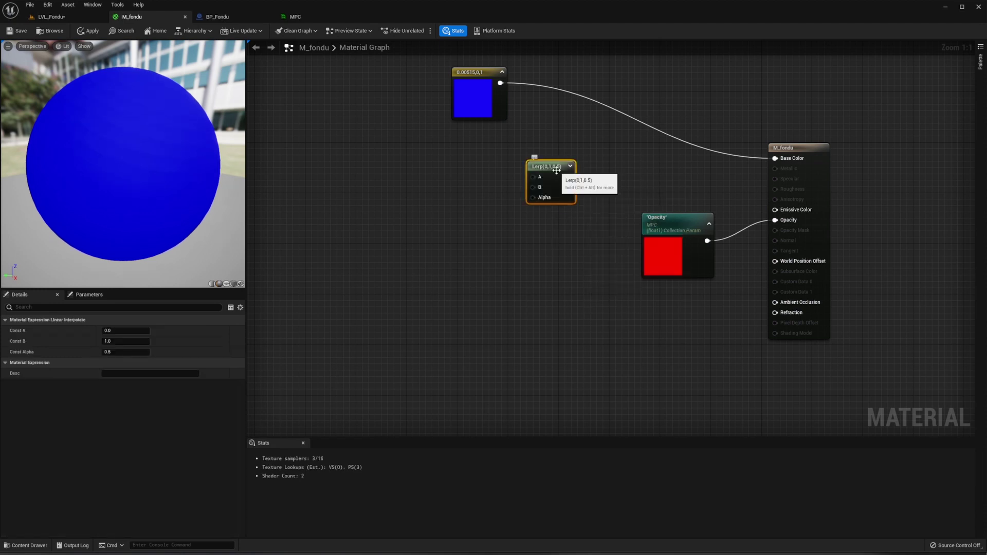
key(Delete)
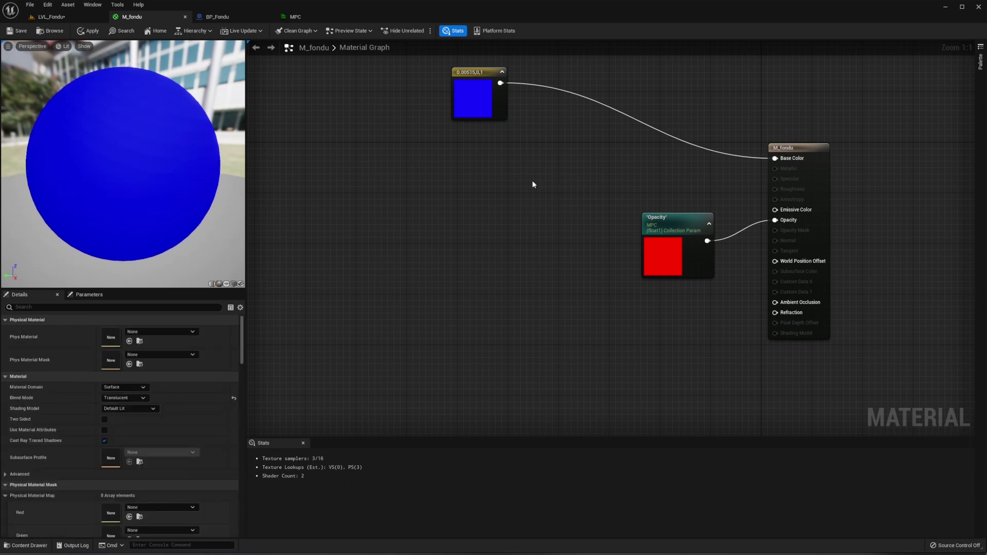
click(532, 184)
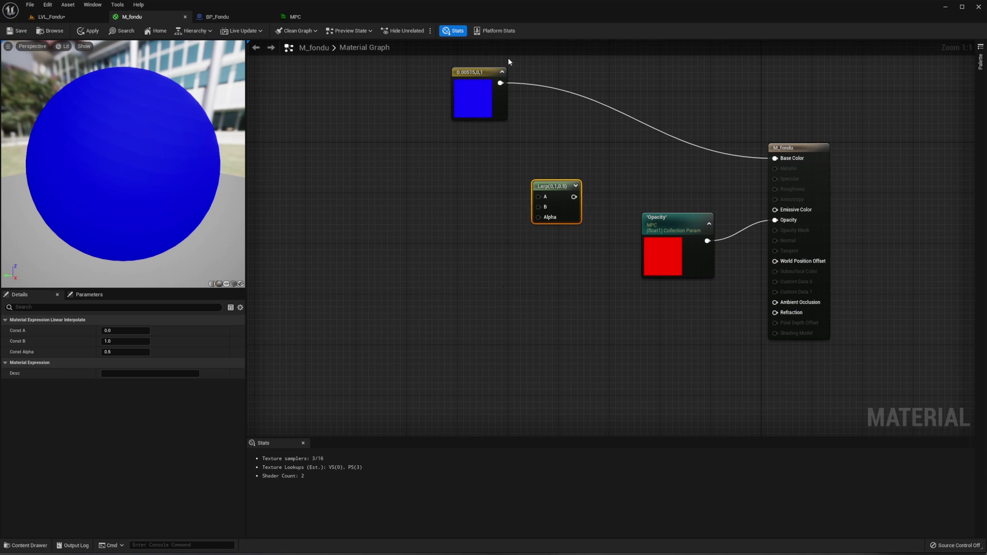
Wire the blue constant into Lerp A and duplicate it as a new pink constant
mouse_move(500, 82)
mouse_down()
mouse_move(538, 196)
mouse_move(561, 180)
mouse_move(569, 142)
mouse_up()
click(471, 75)
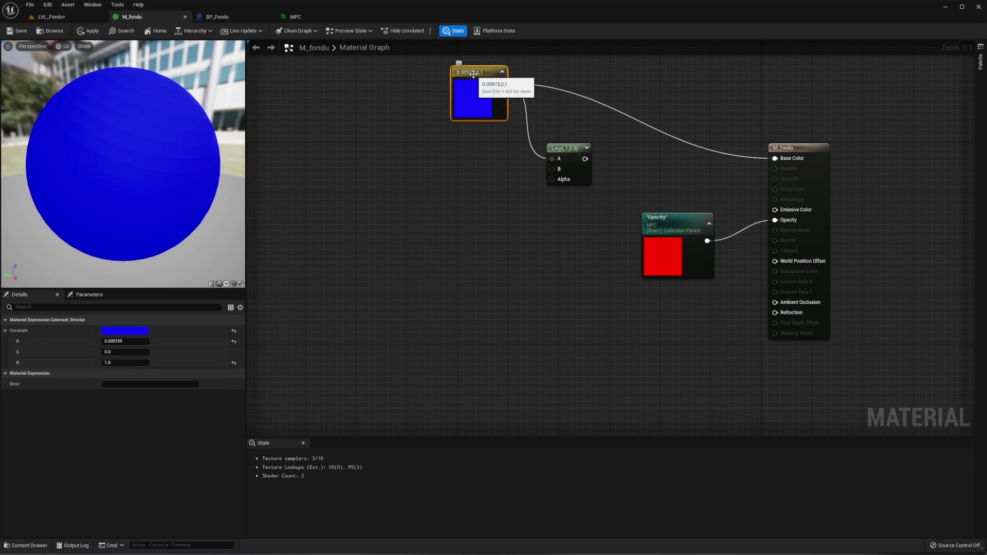
key(ctrl+d)
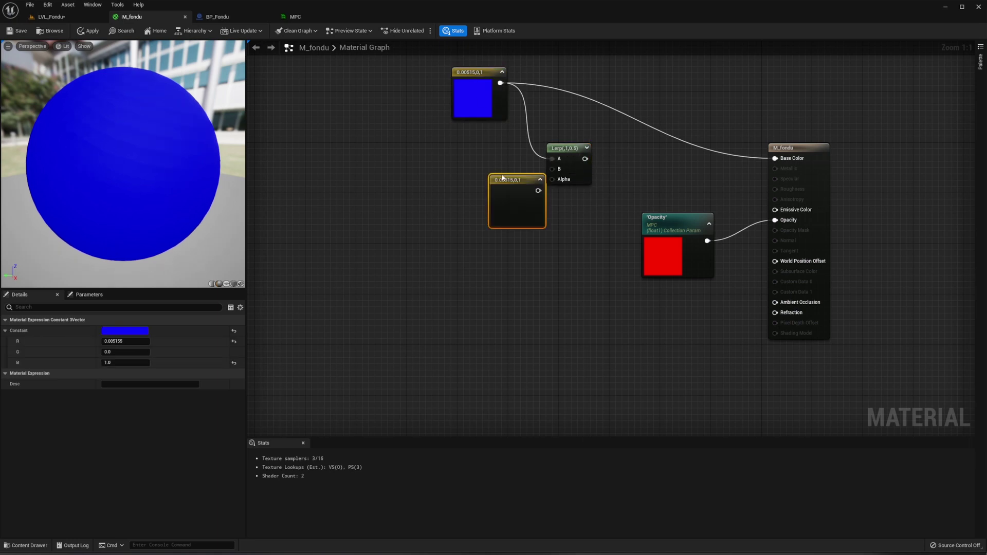
mouse_move(516, 180)
mouse_down()
mouse_move(467, 181)
mouse_move(480, 181)
mouse_up()
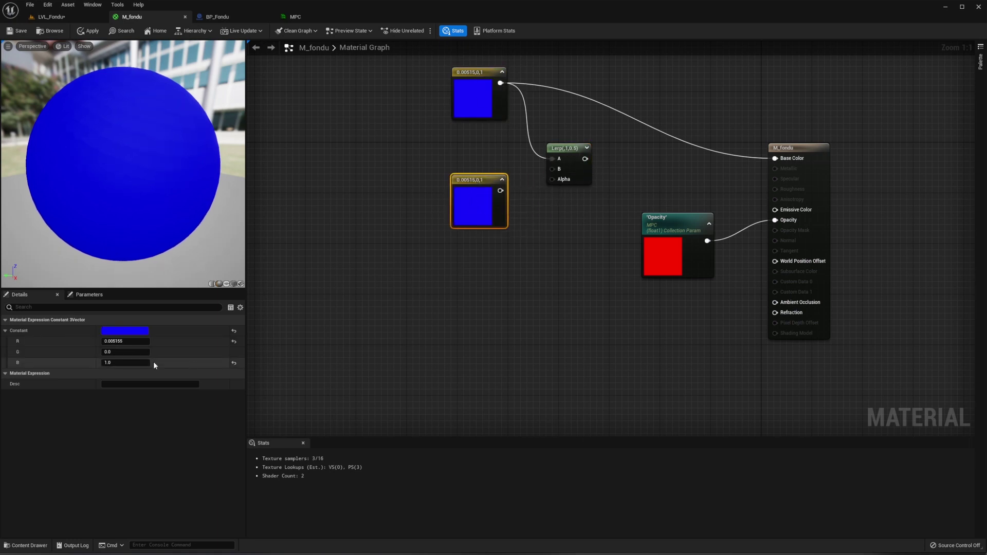
click(123, 330)
drag(193, 382, 223, 392)
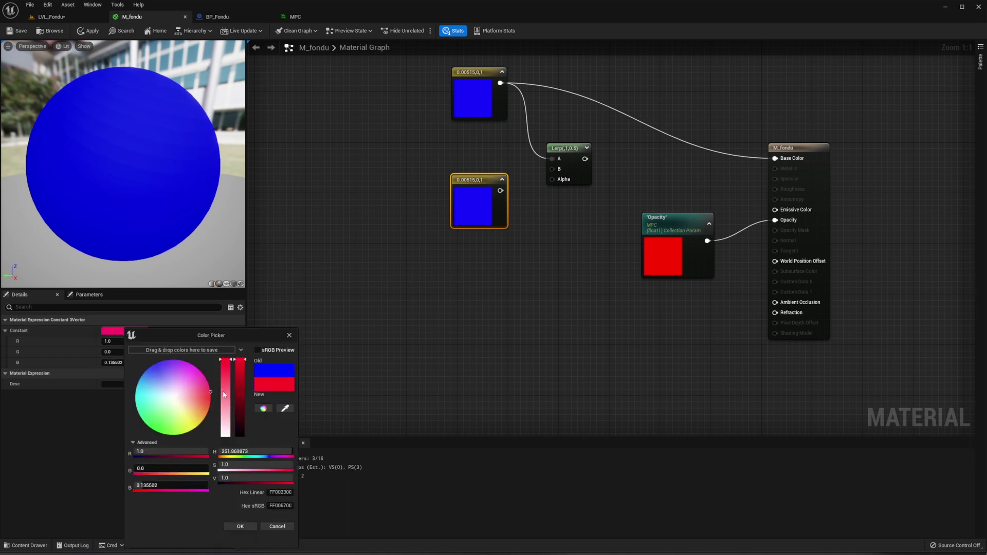
click(239, 526)
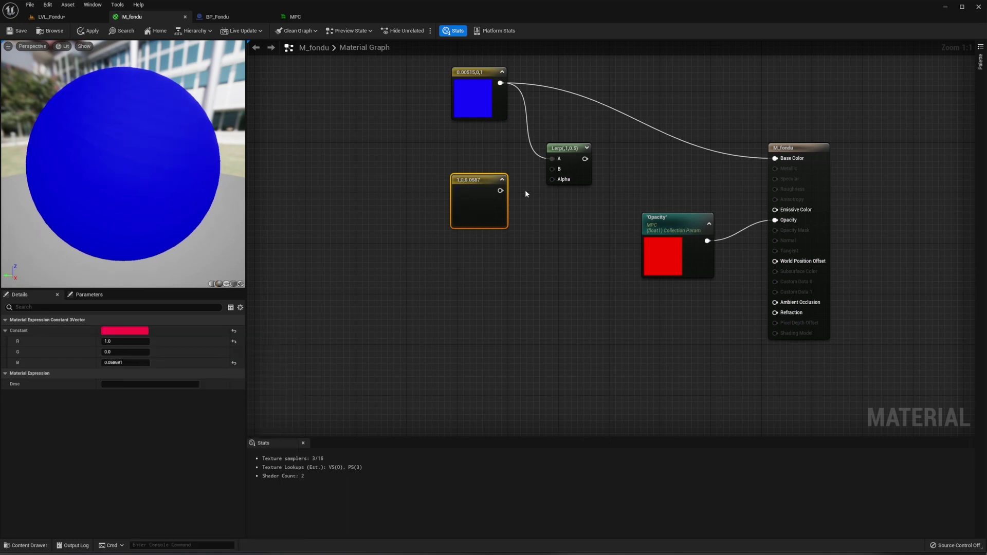
Connect the pink constant to Lerp B and the Lerp output to Base Color
drag(500, 191, 553, 171)
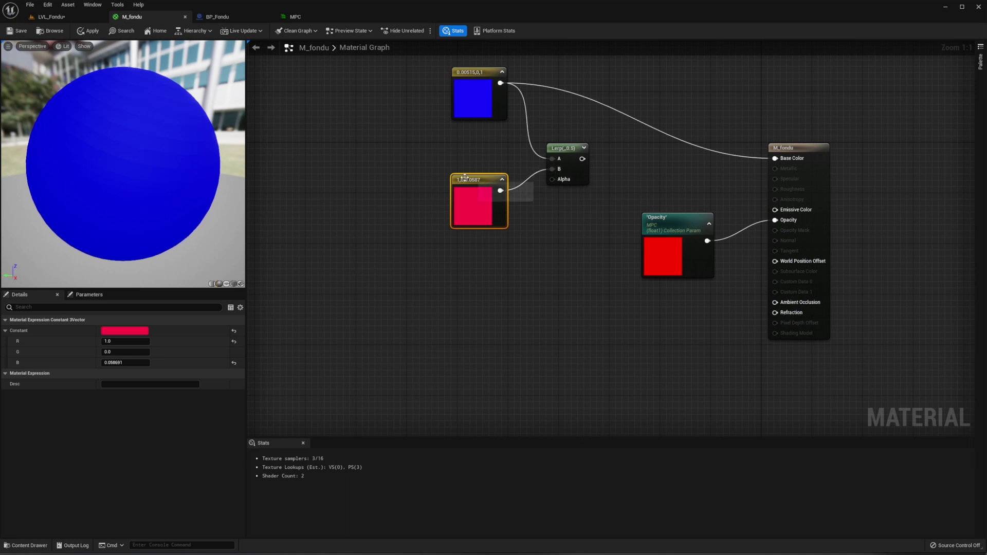
drag(475, 182, 475, 175)
drag(582, 158, 774, 158)
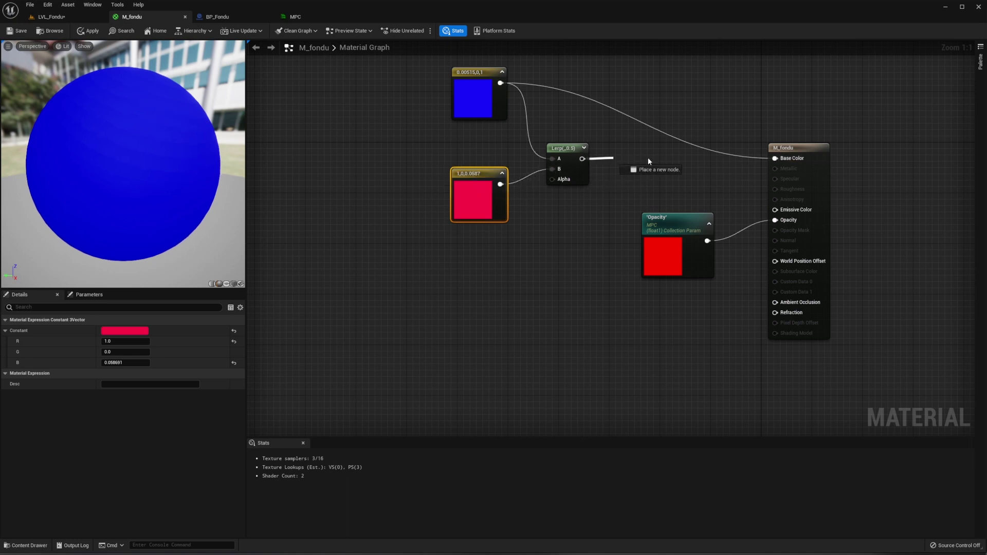
click(539, 230)
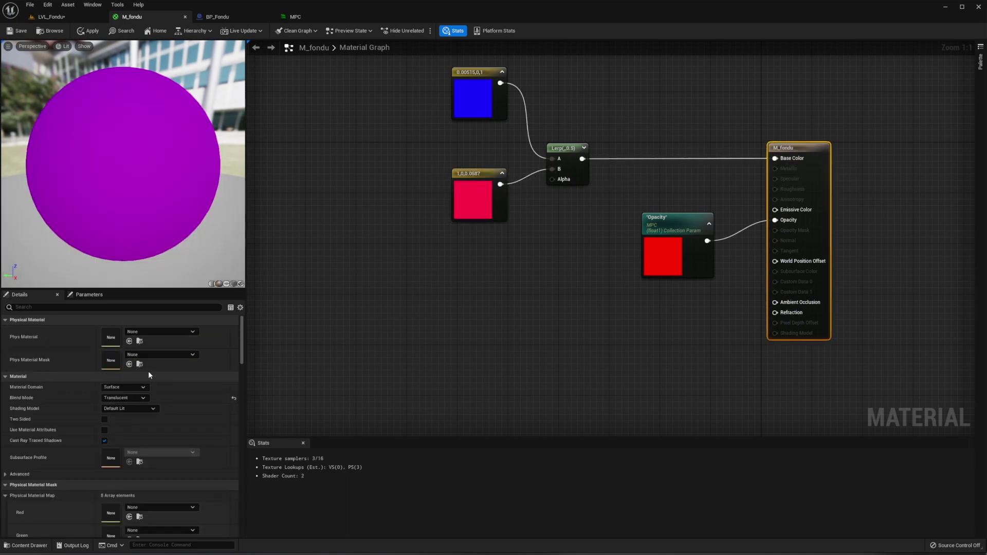
Set M_fondu's blend mode to Opaque and rewire the MPC Opacity node from Opacity into the Lerp Alpha
click(134, 398)
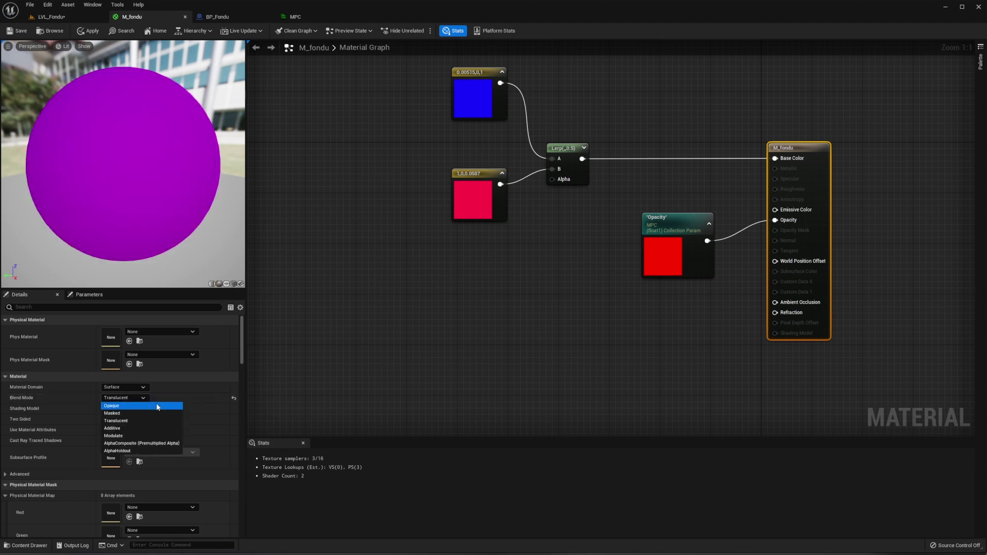
click(117, 406)
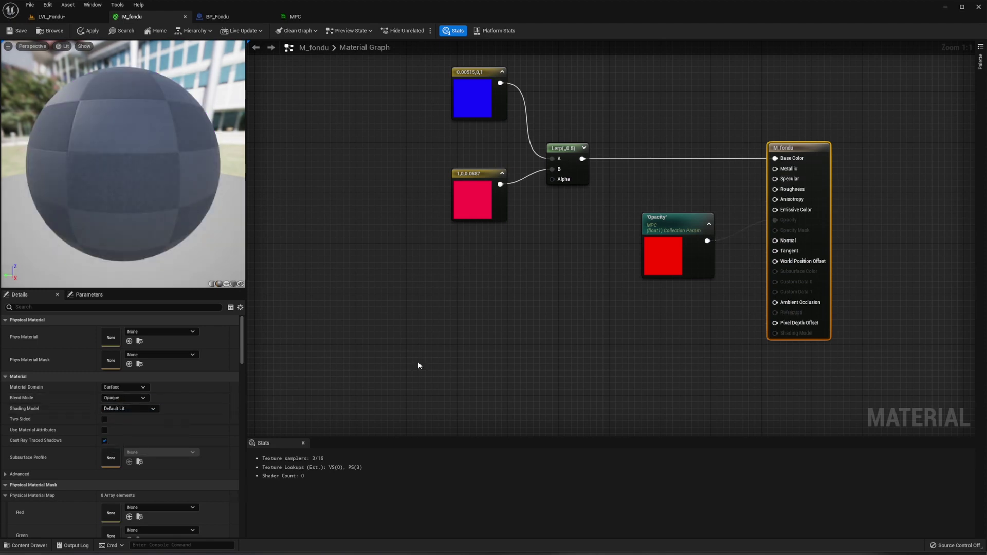
alt+click(782, 223)
drag(676, 216, 541, 265)
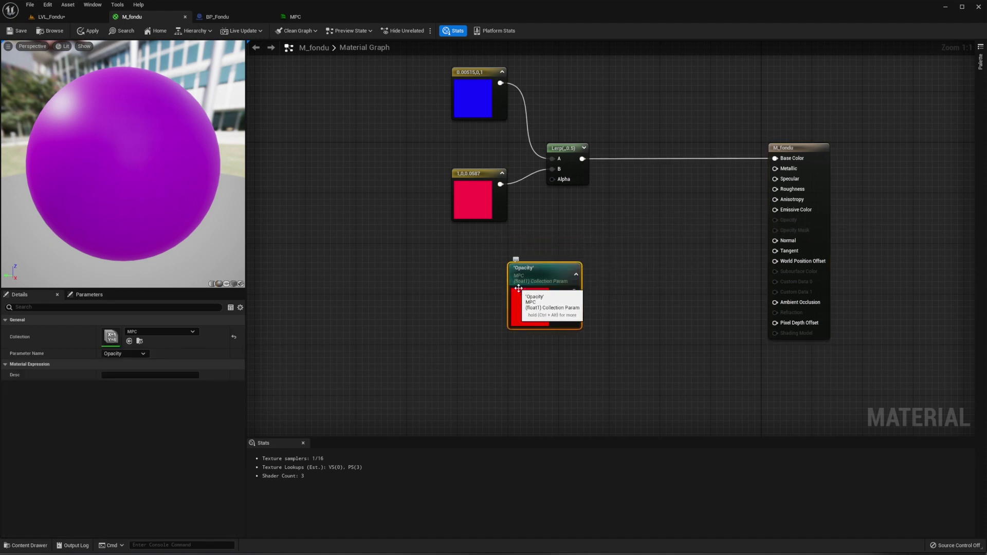
mouse_move(533, 278)
mouse_down()
mouse_move(434, 273)
mouse_move(551, 180)
mouse_up()
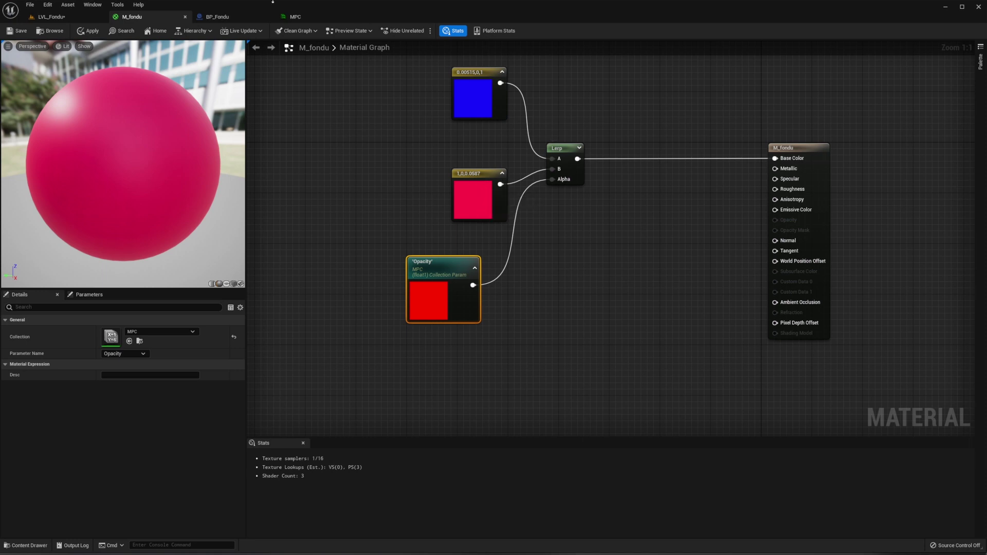
Set the MPC Opacity default value to 0.0, save the collection, and return to M_fondu
click(308, 22)
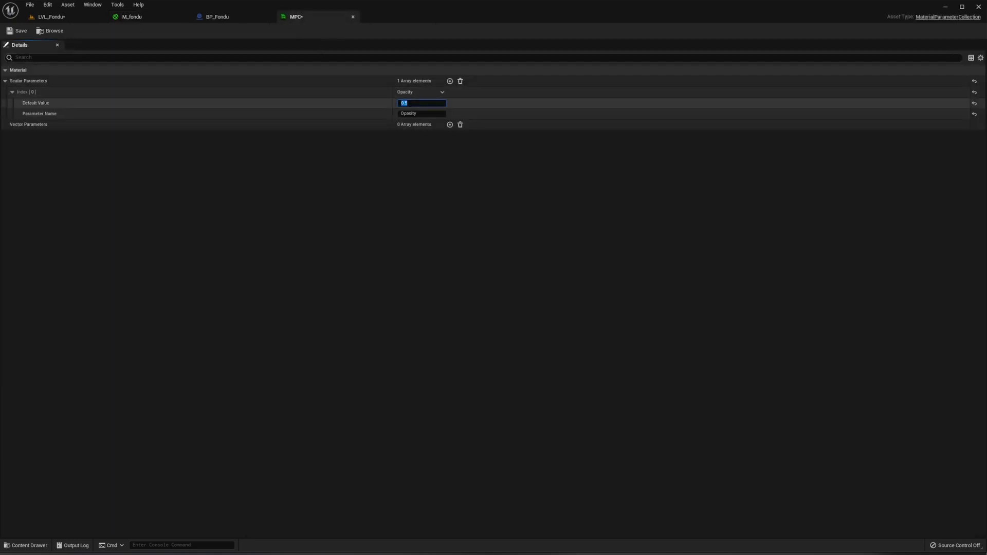
click(19, 31)
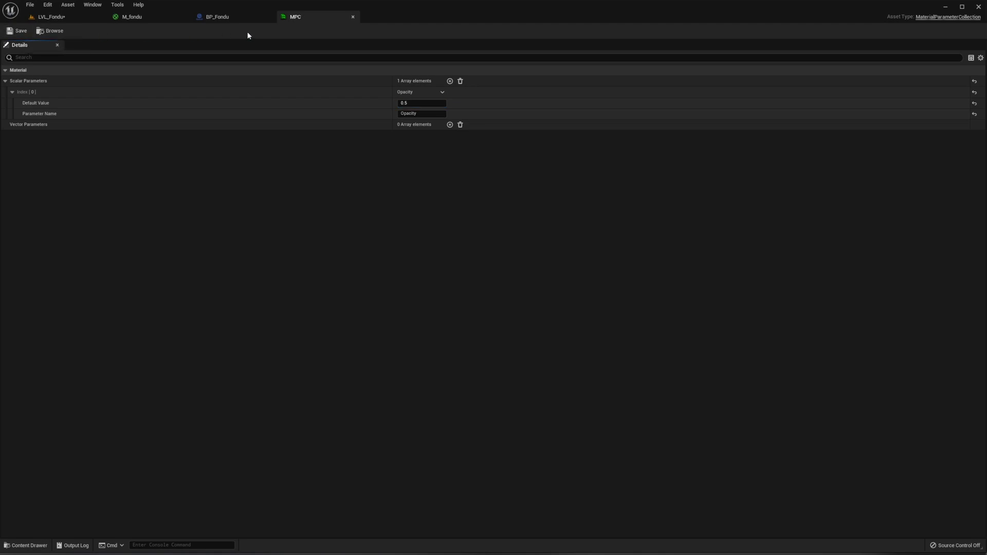
click(150, 18)
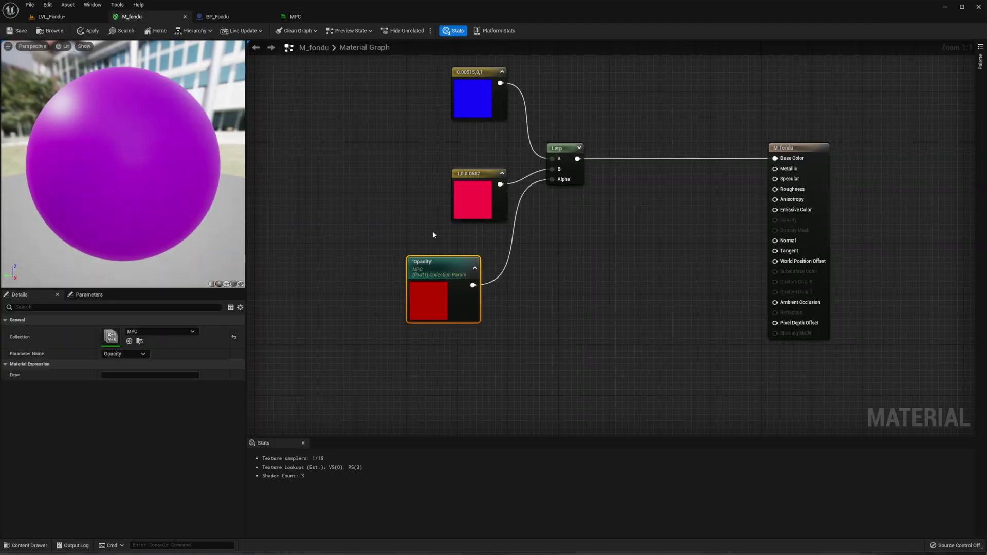
click(298, 17)
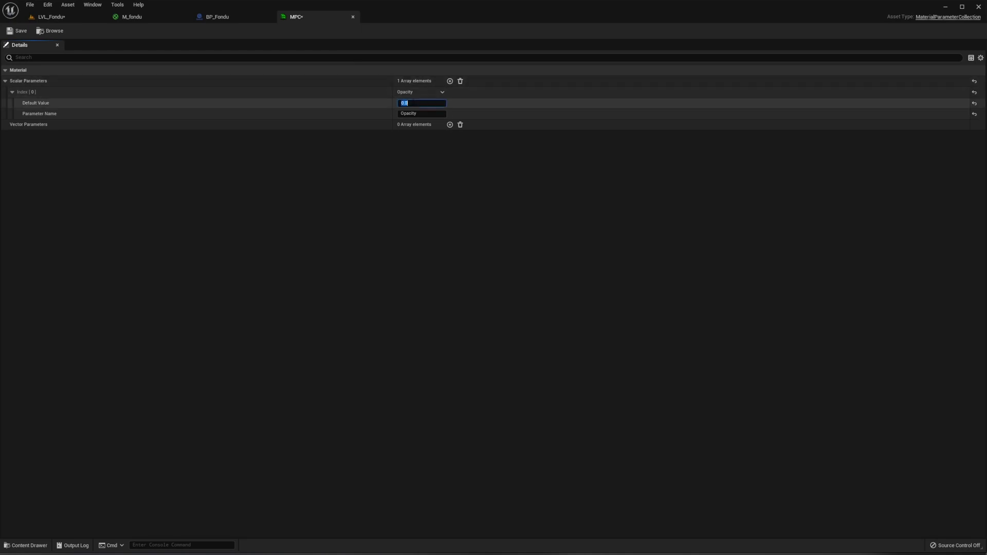
click(13, 32)
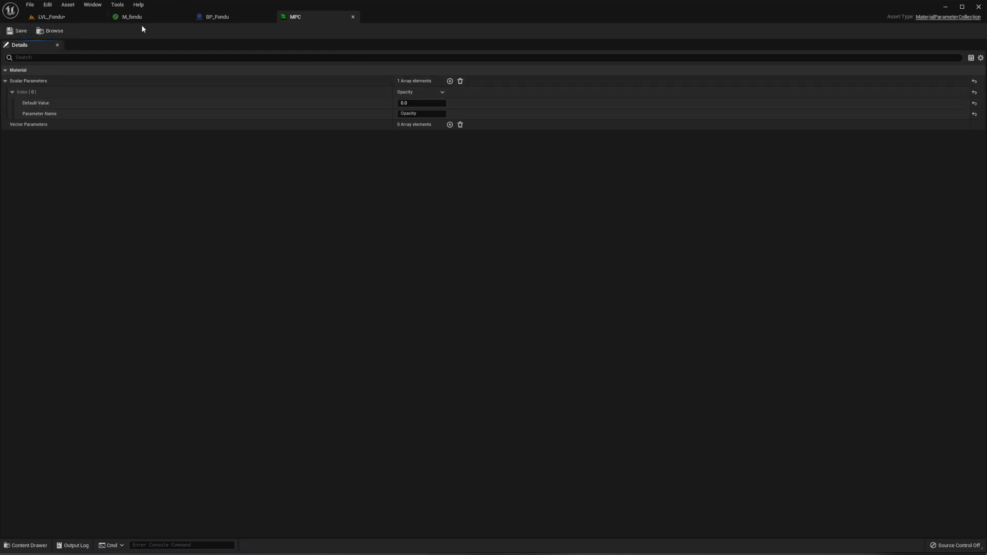
click(134, 16)
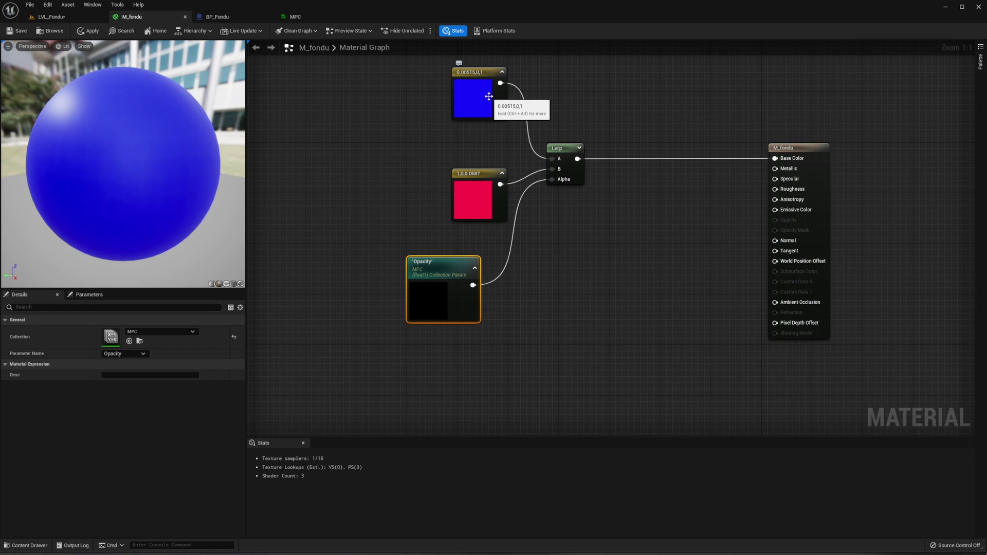
Play LVL_Fondu and fire BP_Fondu's Fondu event to fade the stars pink
click(50, 17)
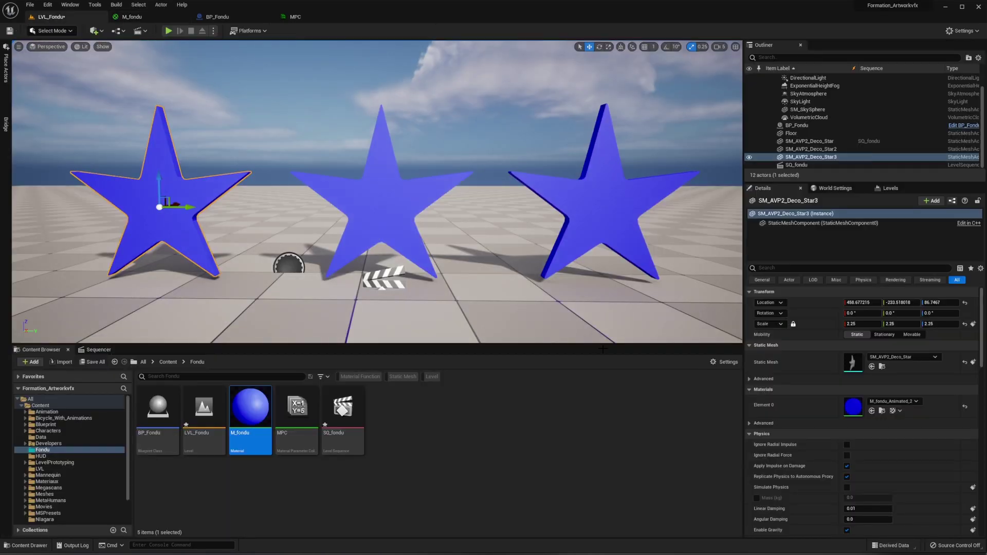
click(168, 32)
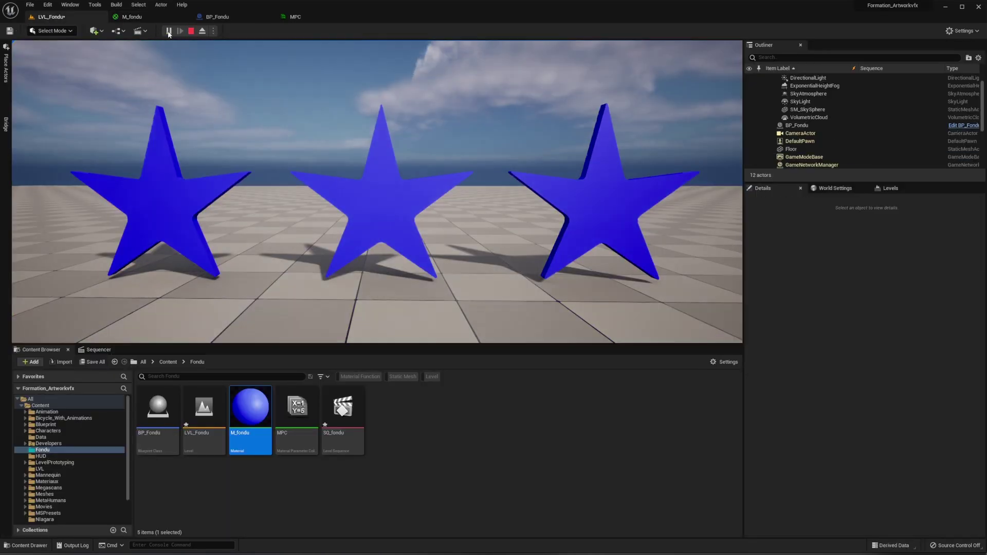
click(797, 125)
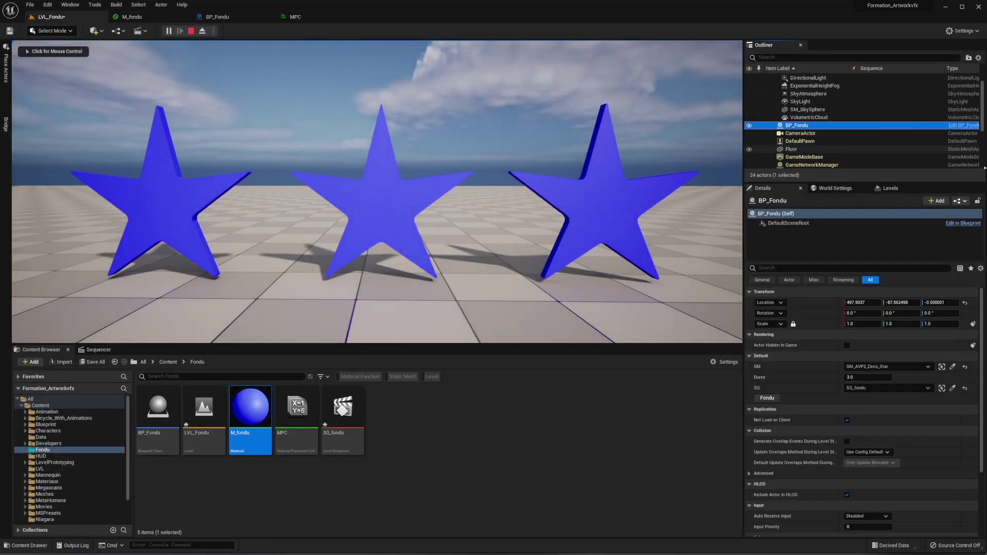
click(768, 398)
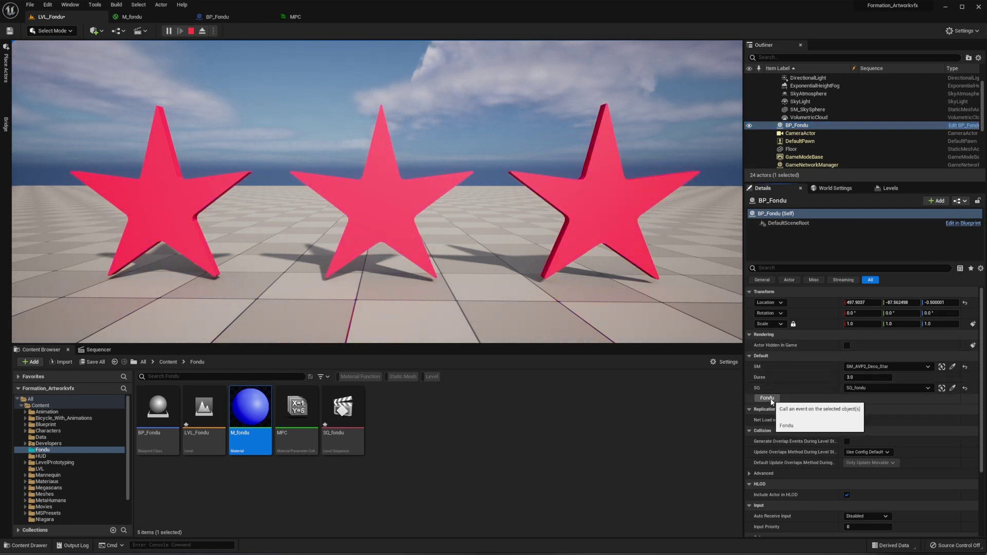
click(771, 400)
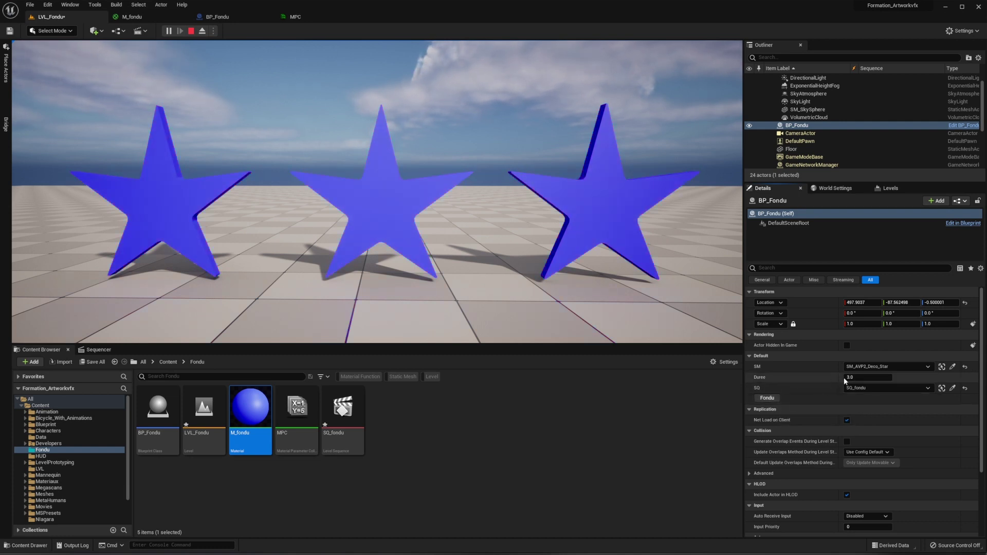
Set BP_Fondu's Duree to 1.0 and fire the Fondu event again
click(863, 377)
text(1)
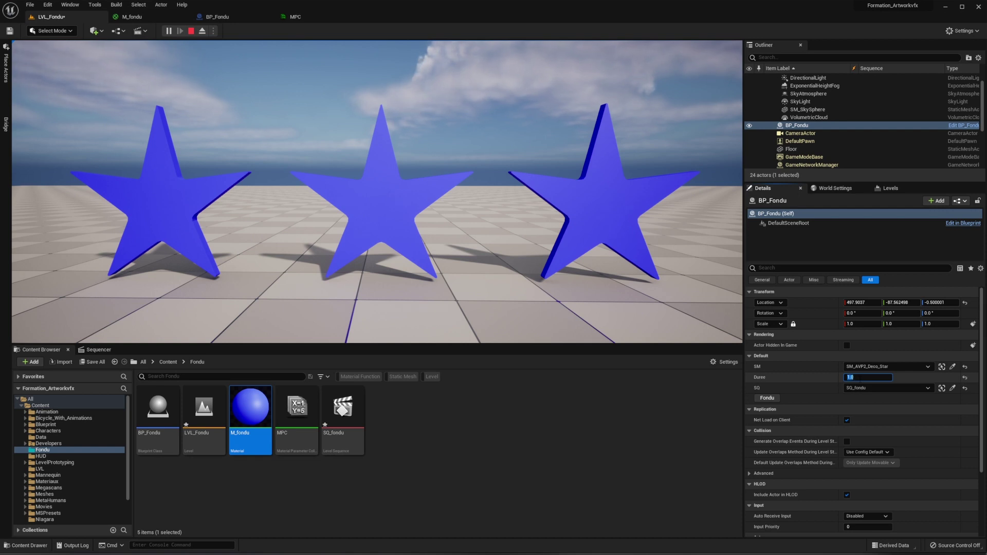
key(Return)
click(766, 398)
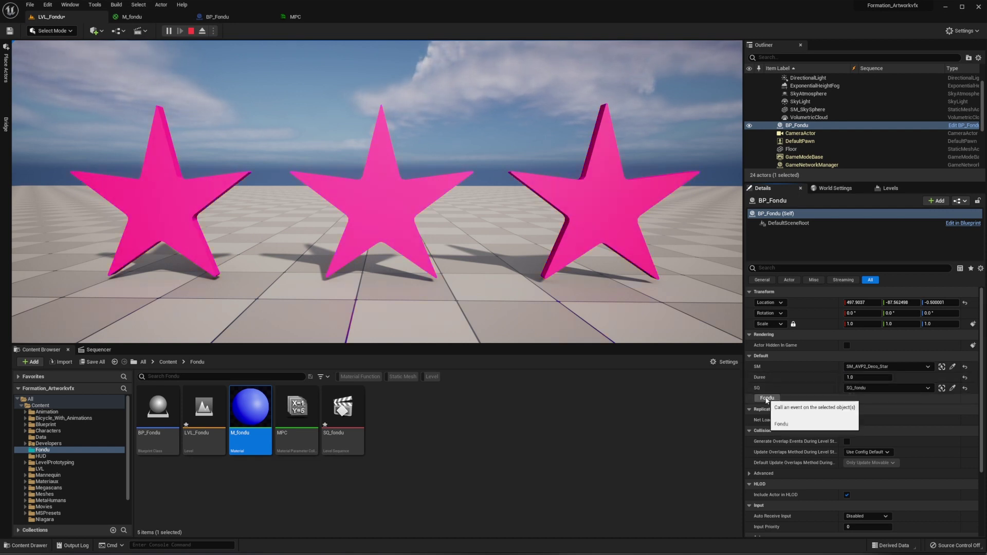